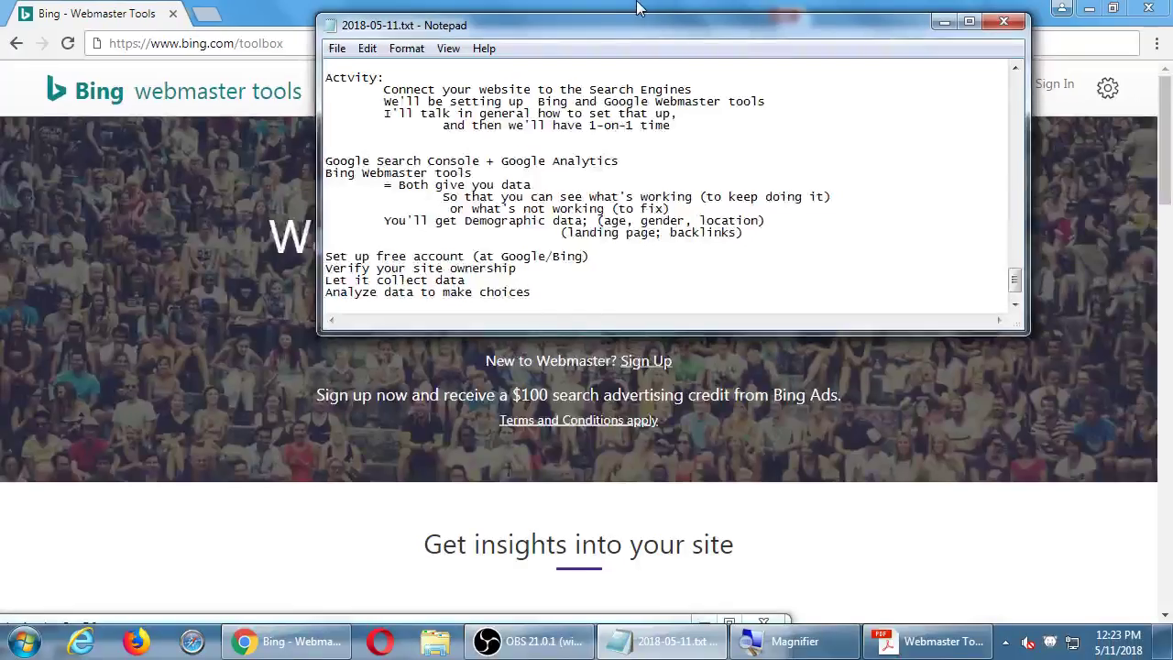
Switch to the Bing Webmaster Tools page in Chrome and review its $100 advertising credit offer, feature overview and Help Center.
{"action": "left_click", "coordinate": [1002, 15]}
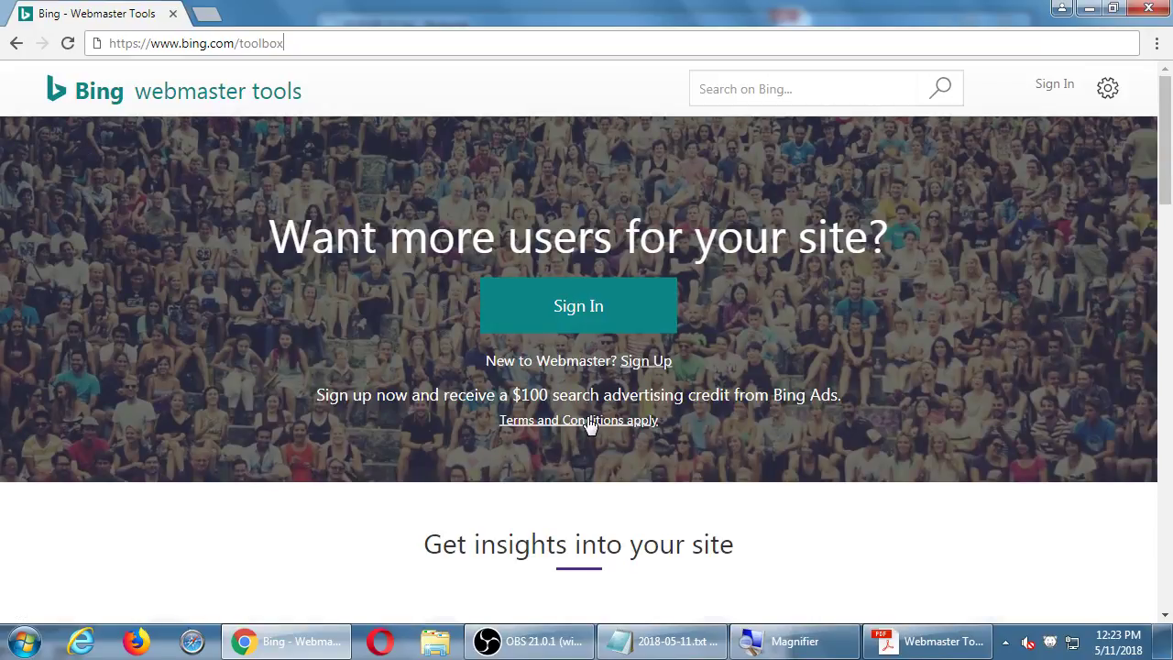
{"action": "double_click", "coordinate": [533, 395]}
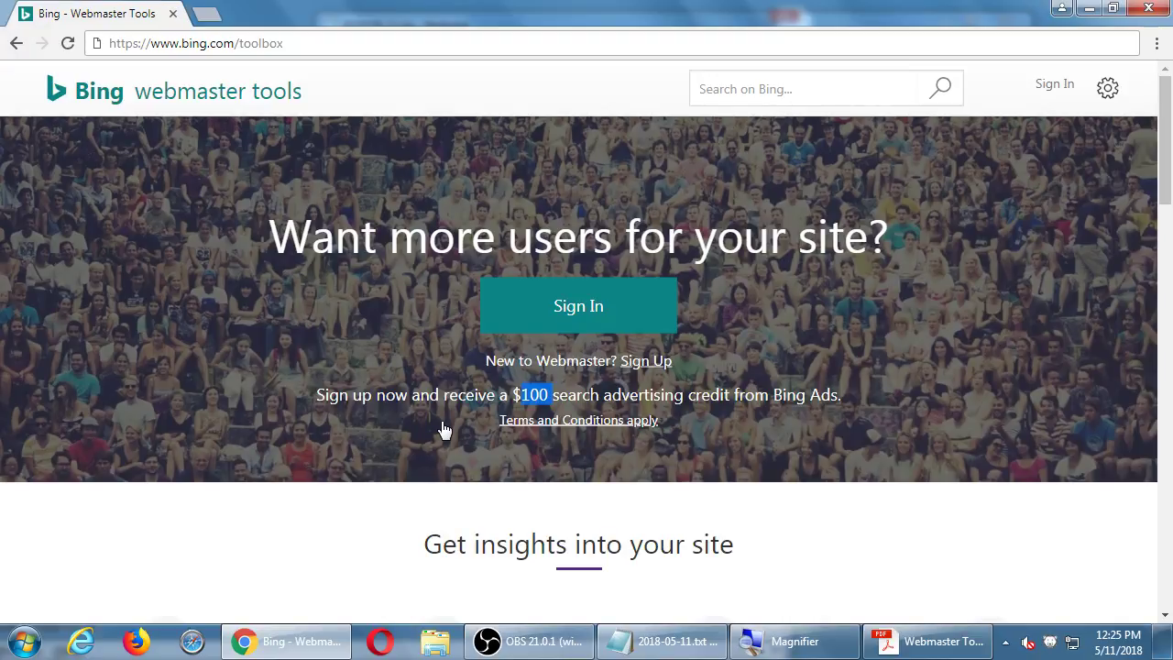
{"action": "key", "text": "alt+Left"}
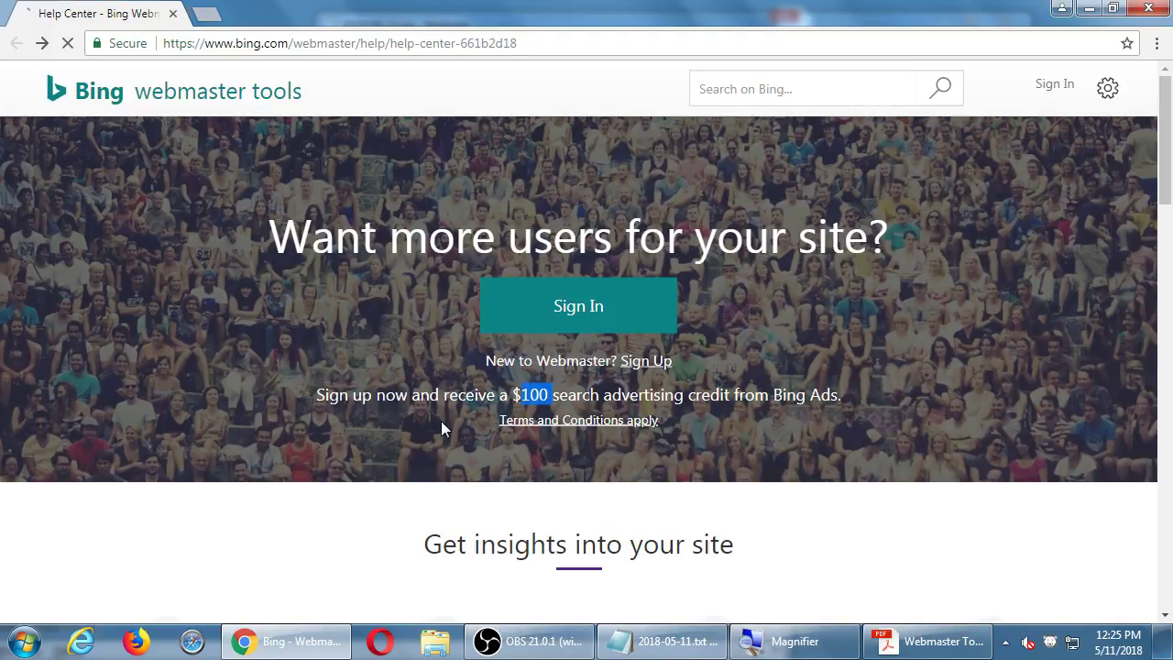
{"action": "scroll", "coordinate": [57, 316], "scroll_direction": "down", "scroll_amount": 14}
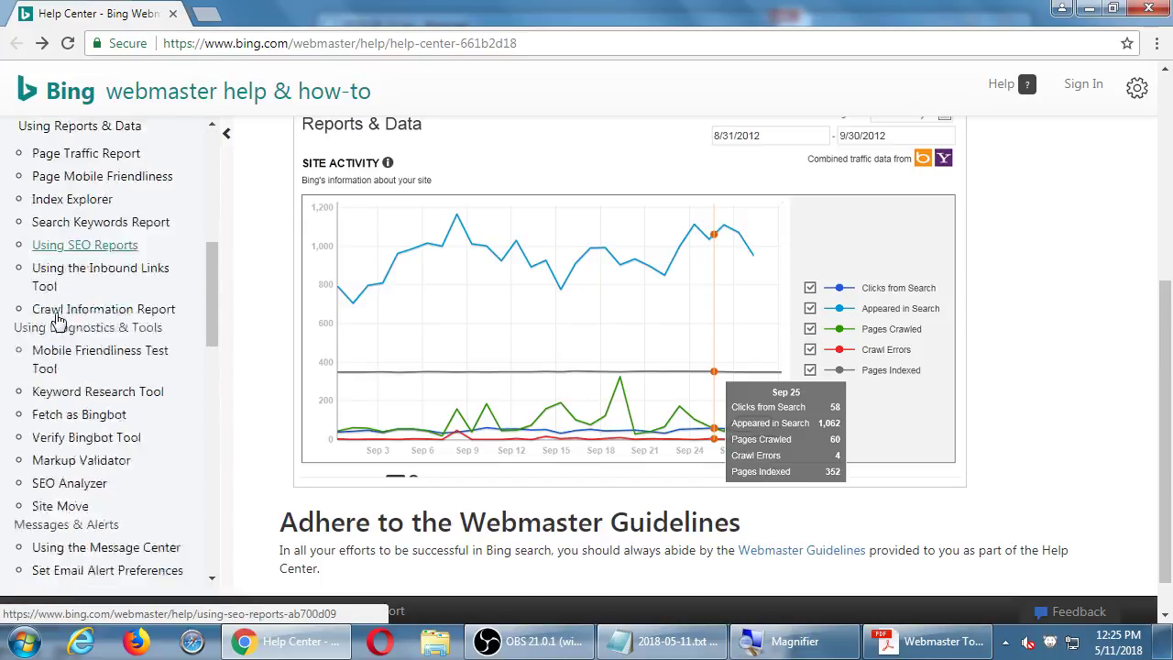
{"action": "key", "text": "alt+Right"}
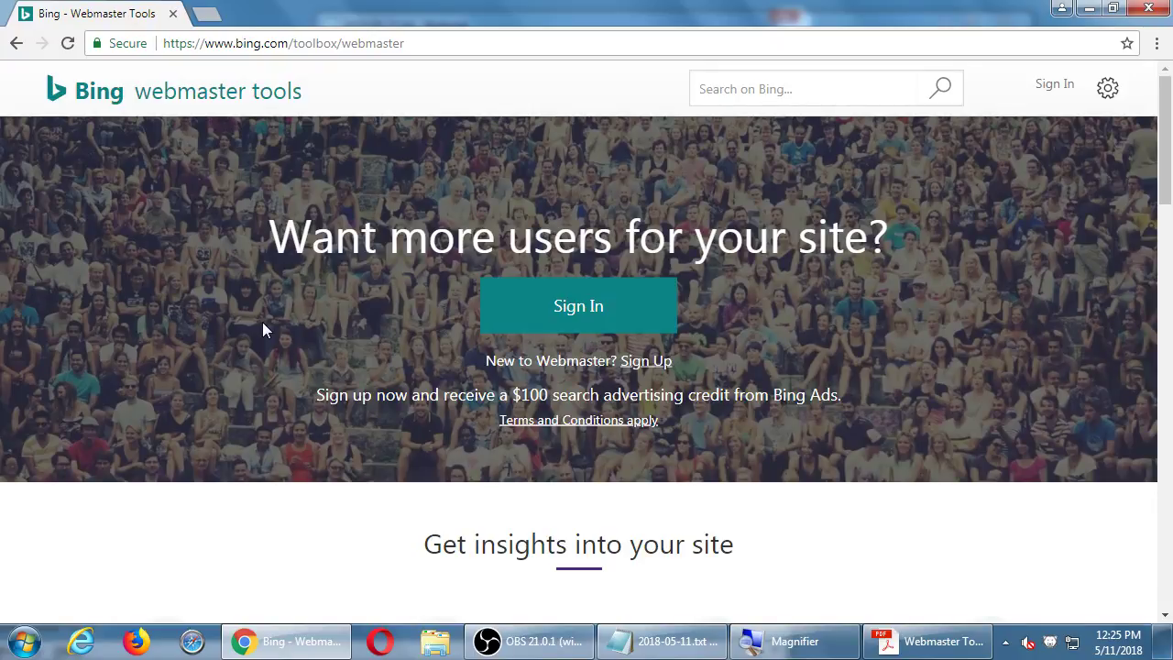
{"action": "scroll", "coordinate": [850, 312], "scroll_direction": "down", "scroll_amount": 5}
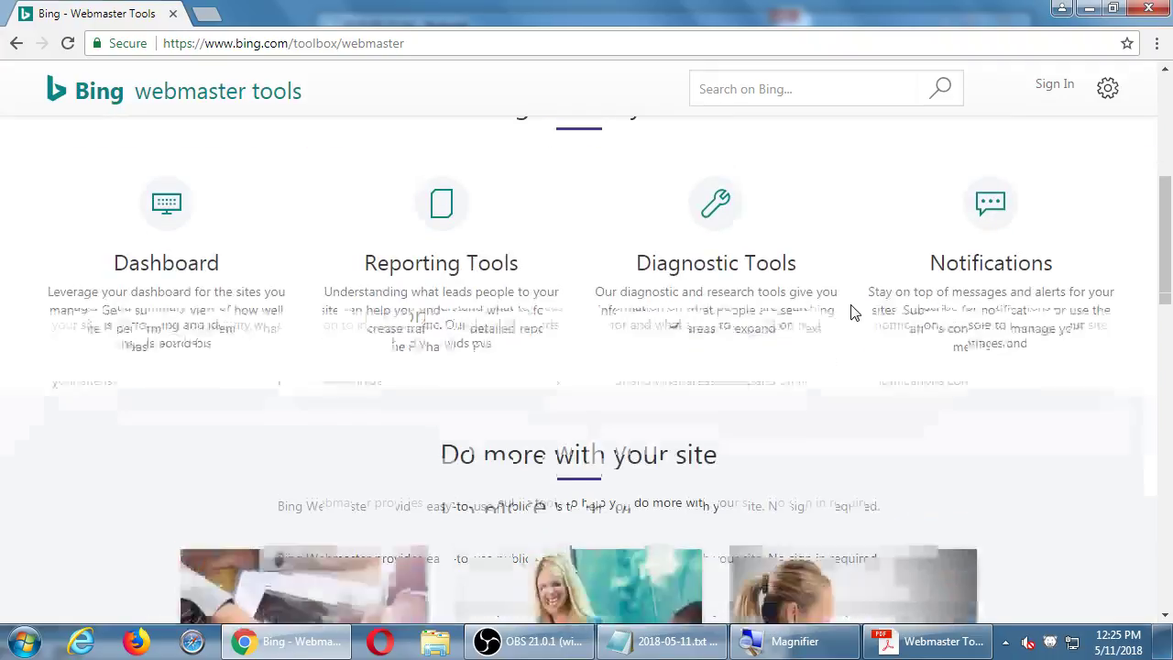
{"action": "scroll", "coordinate": [850, 311], "scroll_direction": "up", "scroll_amount": 5}
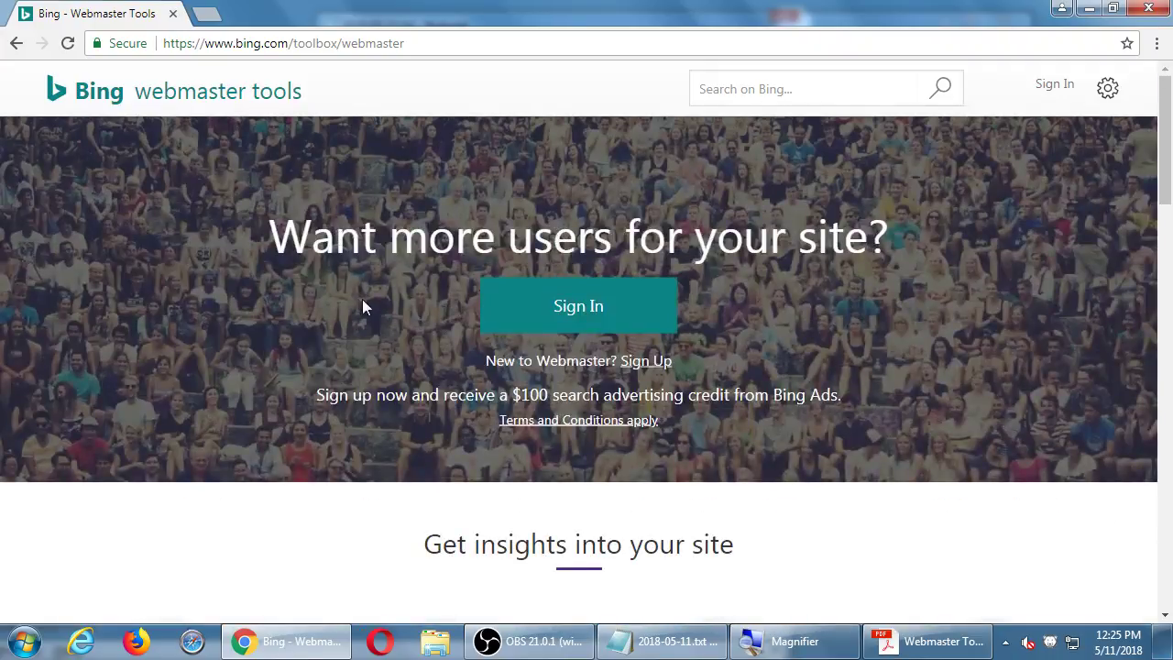
Compare the account choices offered by Sign In and Sign Up on Bing Webmaster Tools, dismissing the dialog each time.
{"action": "left_click", "coordinate": [577, 305]}
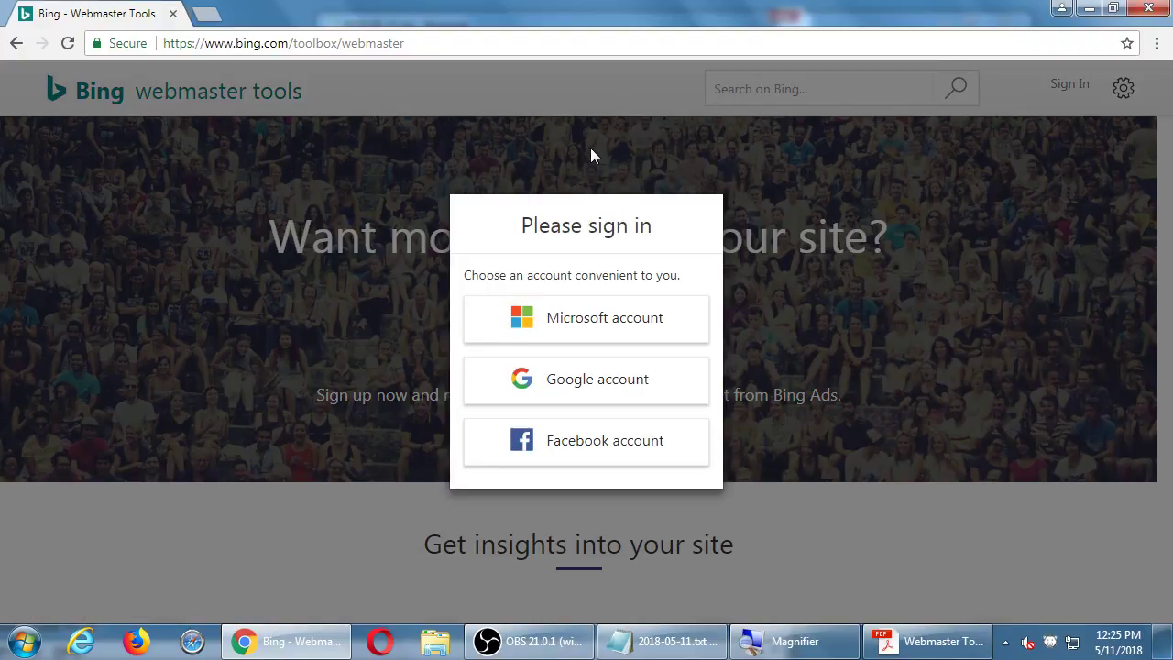
{"action": "left_click", "coordinate": [696, 123]}
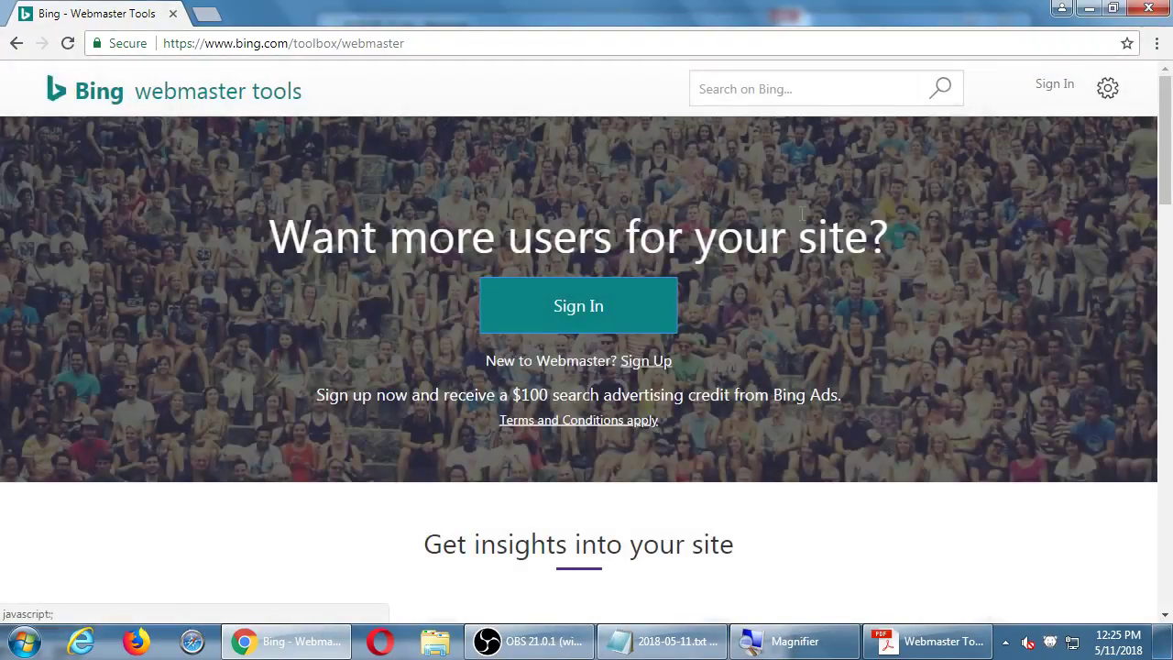
{"action": "scroll", "coordinate": [666, 291], "scroll_direction": "down", "scroll_amount": 2}
{"action": "scroll", "coordinate": [666, 292], "scroll_direction": "up", "scroll_amount": 2}
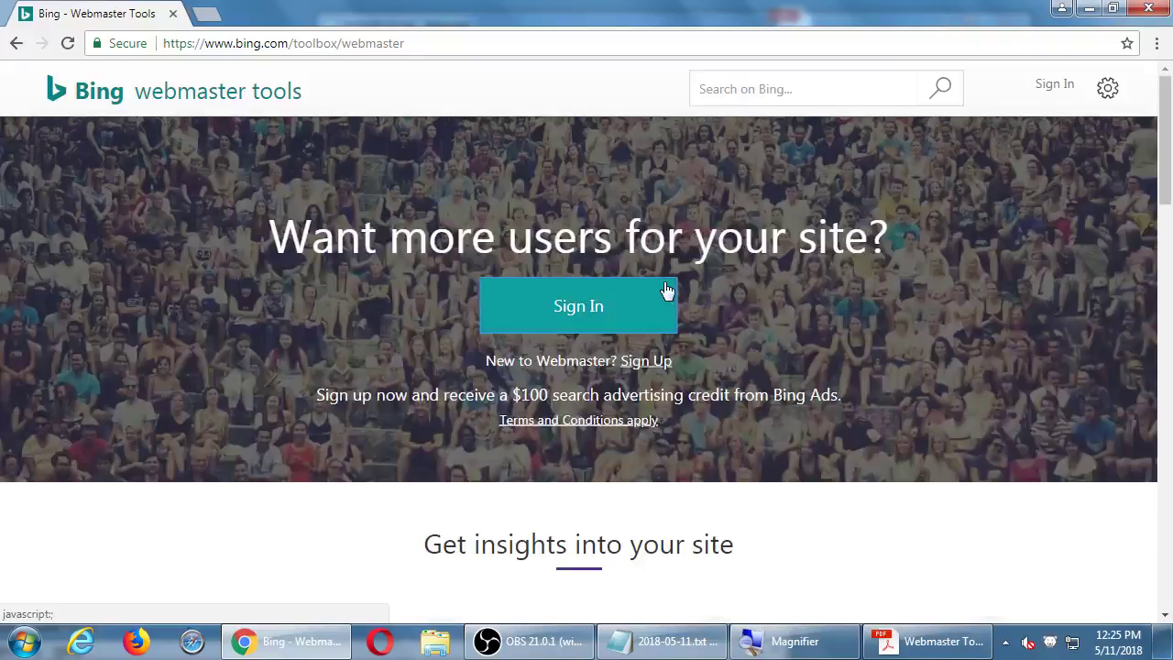
{"action": "left_click", "coordinate": [638, 304]}
{"action": "left_click", "coordinate": [801, 289]}
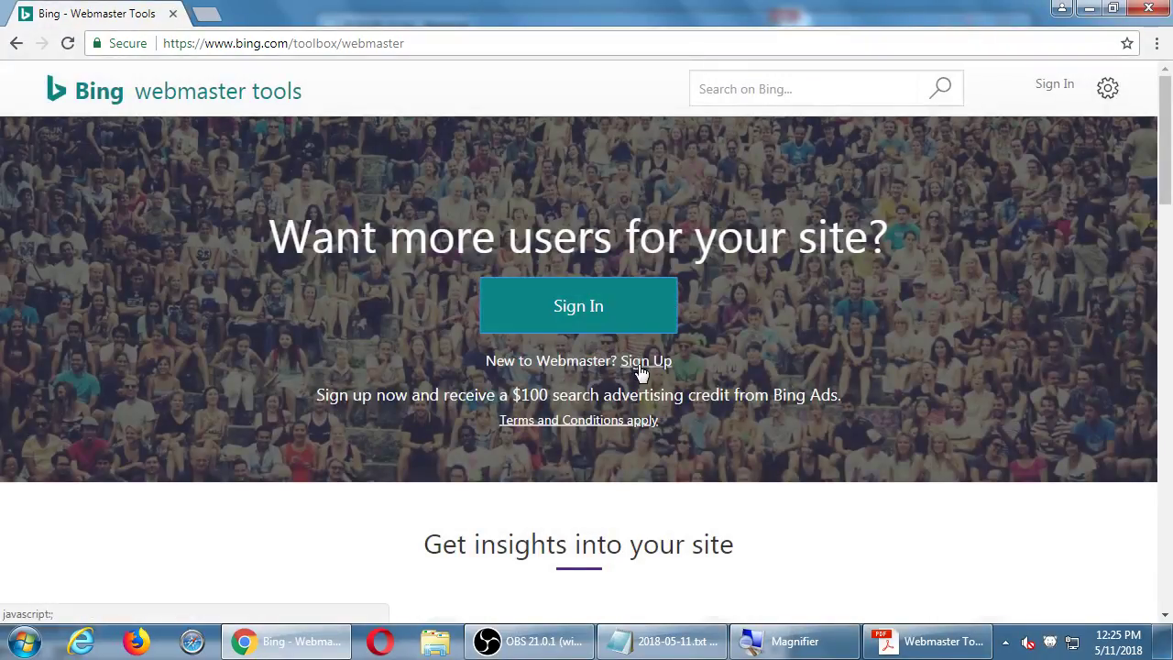
{"action": "left_click", "coordinate": [607, 321]}
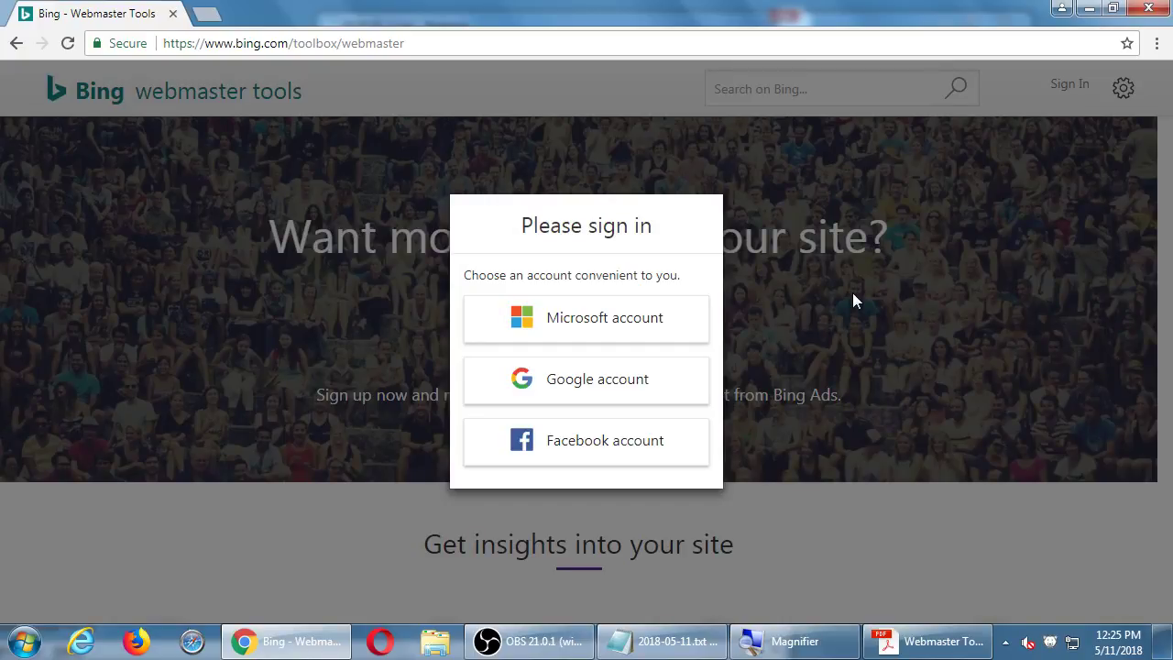
{"action": "left_click", "coordinate": [852, 293]}
{"action": "left_click", "coordinate": [656, 370]}
{"action": "left_click", "coordinate": [809, 318]}
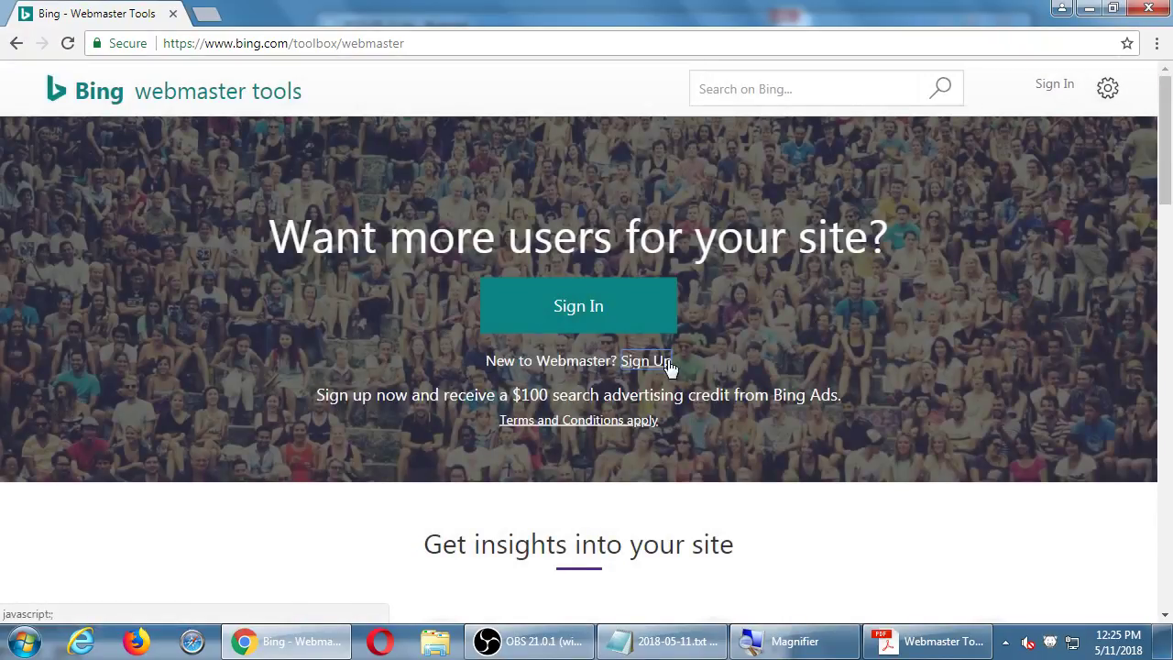
View the Google account sign-in page reached through Sign Up, then return and reopen the Sign Up account choices.
{"action": "left_click", "coordinate": [646, 364]}
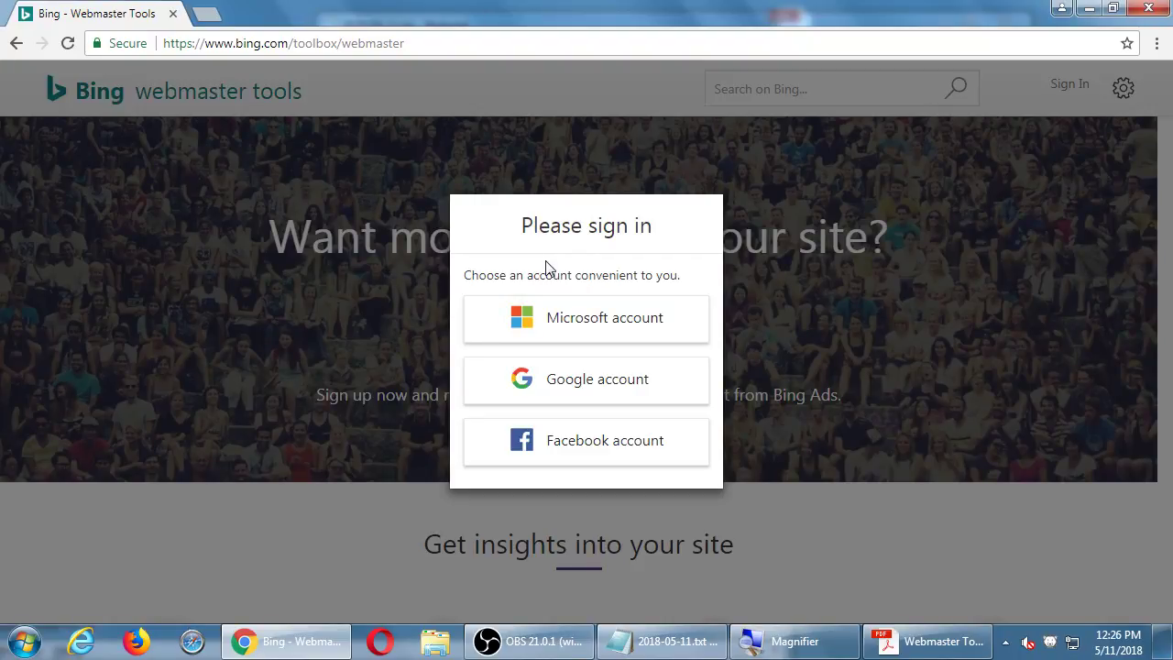
{"action": "left_click", "coordinate": [577, 390]}
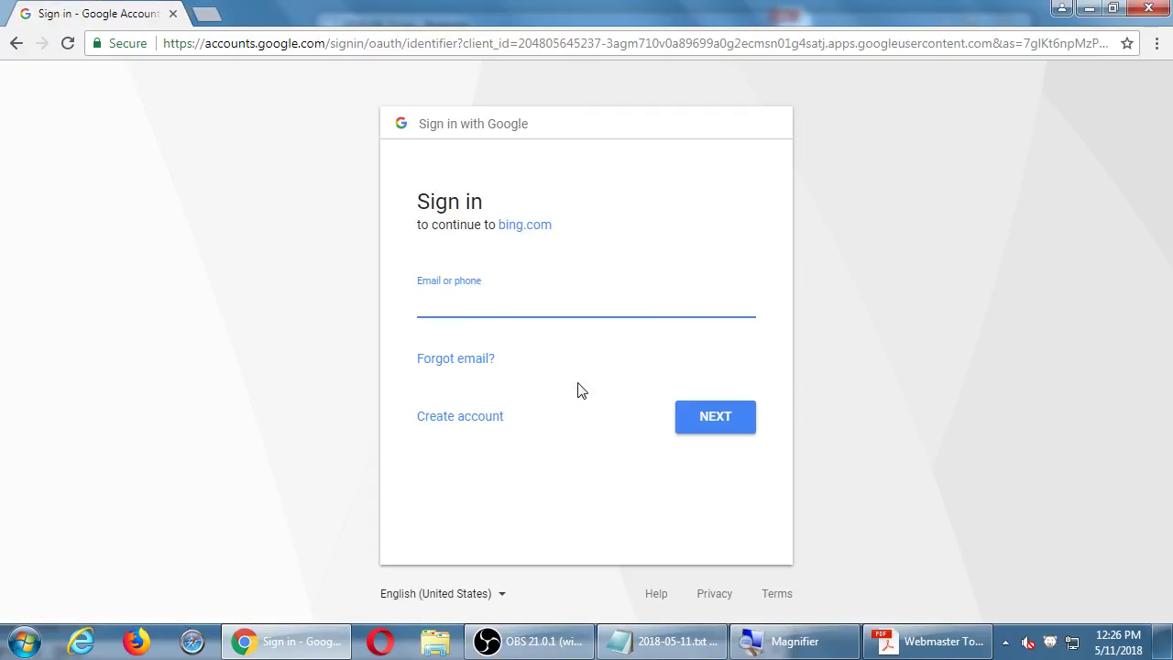
{"action": "key", "text": "alt+Left"}
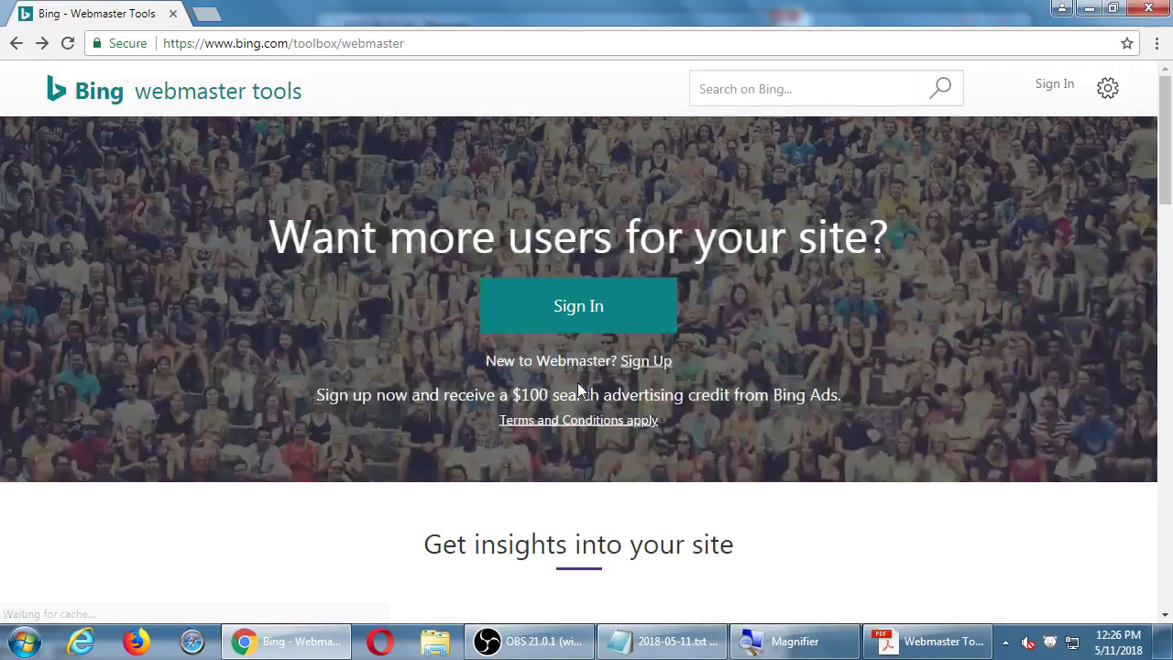
{"action": "left_click", "coordinate": [655, 364]}
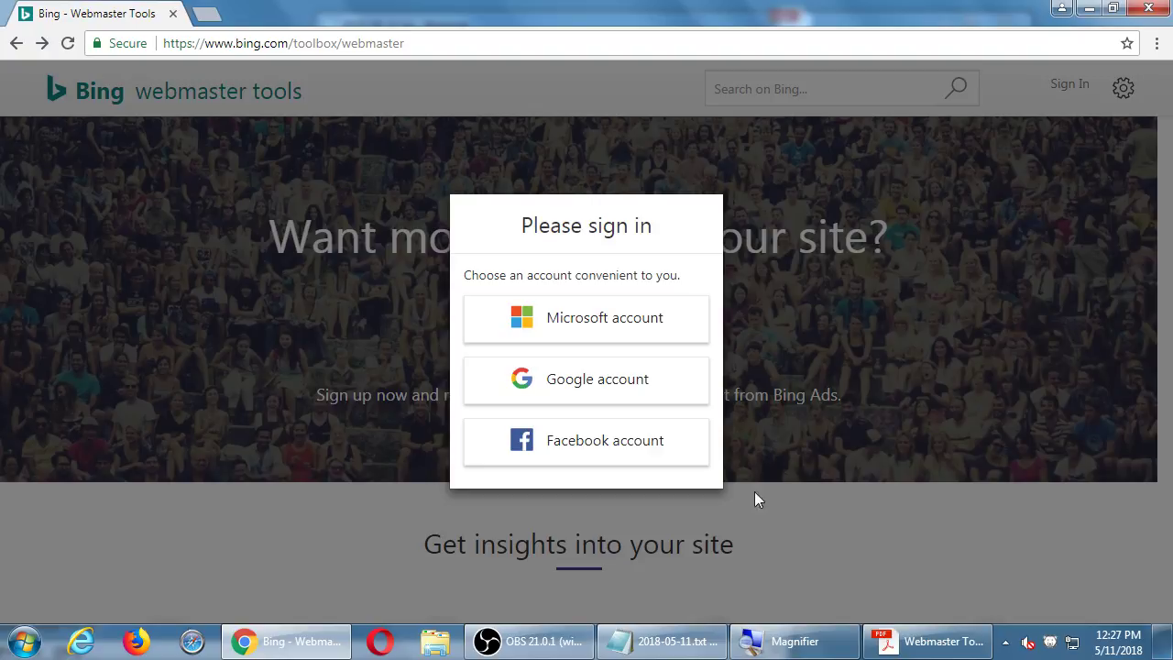
Switch to the 2018-05-11.txt notes in Notepad, magnify the screen and add the heading "Bing:" at the end.
{"action": "left_click", "coordinate": [678, 638]}
{"action": "key", "text": "super+plus"}
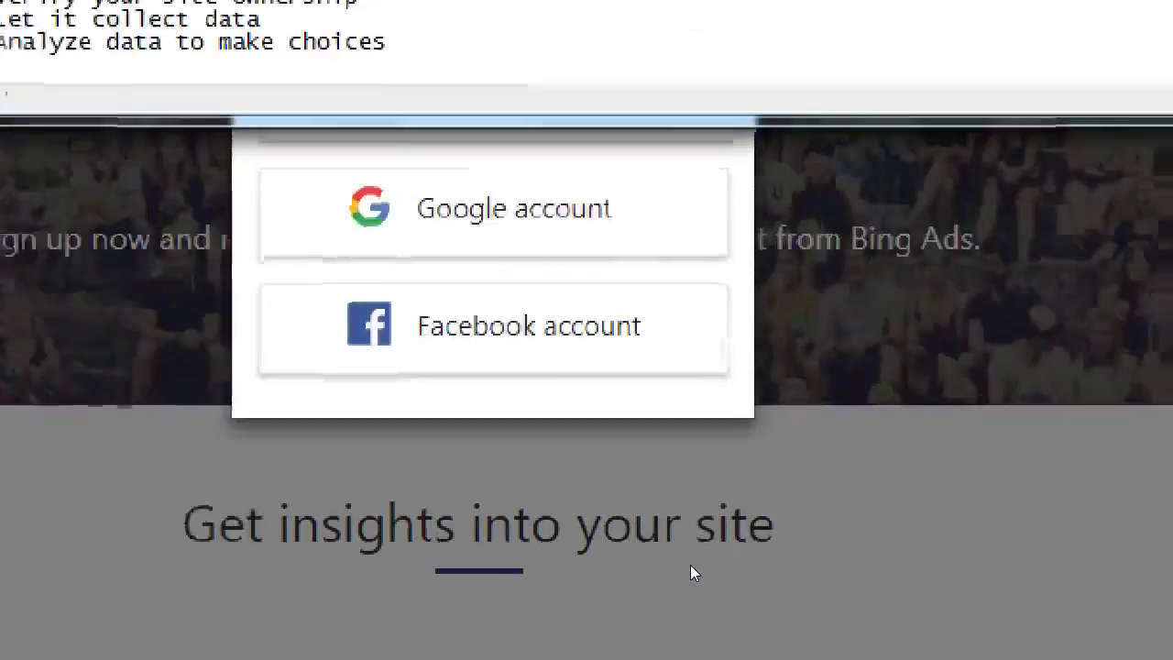
{"action": "key", "text": "ctrl+End"}
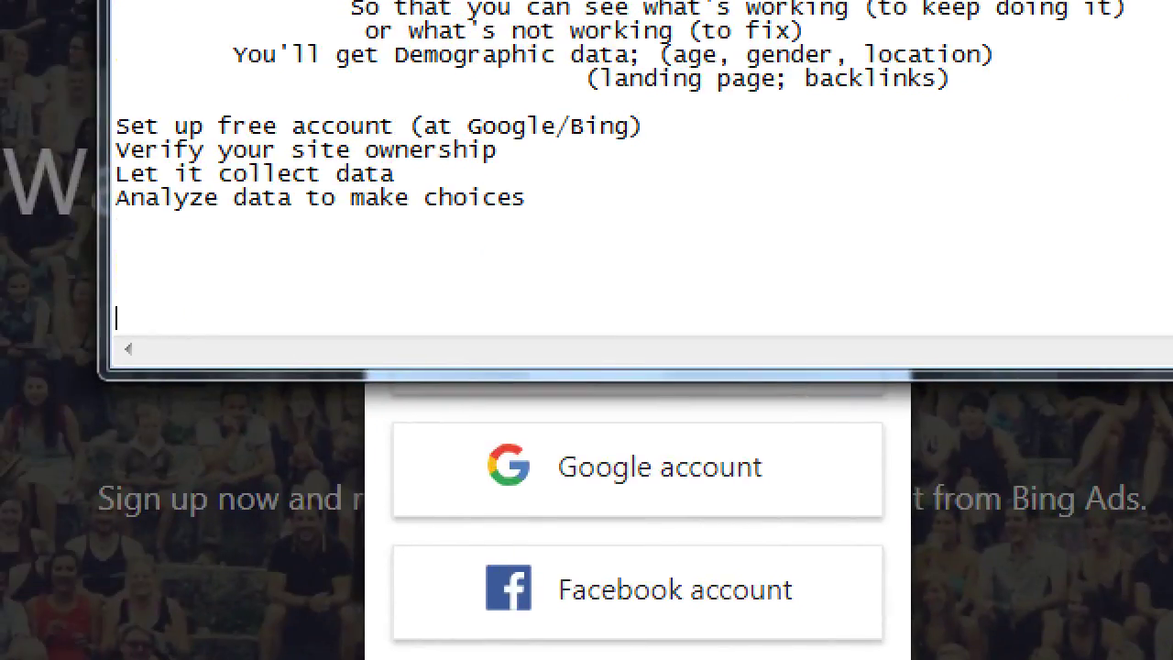
{"action": "type", "text": "Bing:"}
{"action": "key", "text": "Return"}
Add an indented line under the Bing heading reading "Can use a Microsoft, Google, or Facebook account to set up".
{"action": "key", "text": "Tab"}
{"action": "type", "text": "Can uys"}
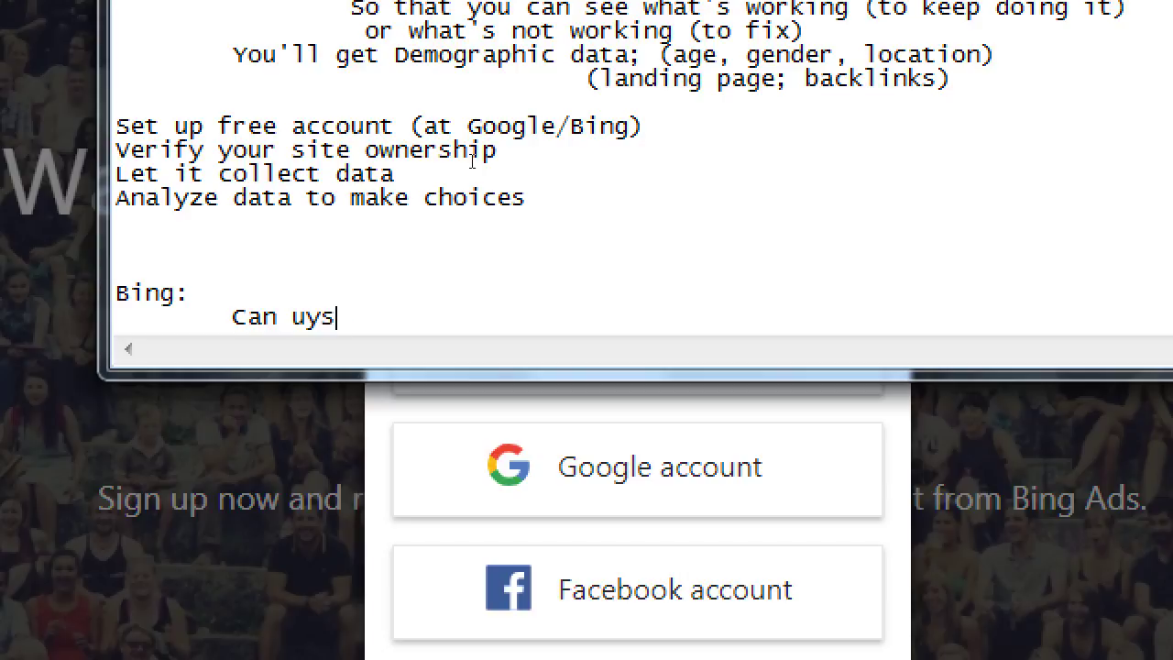
{"action": "key", "text": "BackSpace"}
{"action": "key", "text": "BackSpace"}
{"action": "type", "text": "se a Microsoft"}
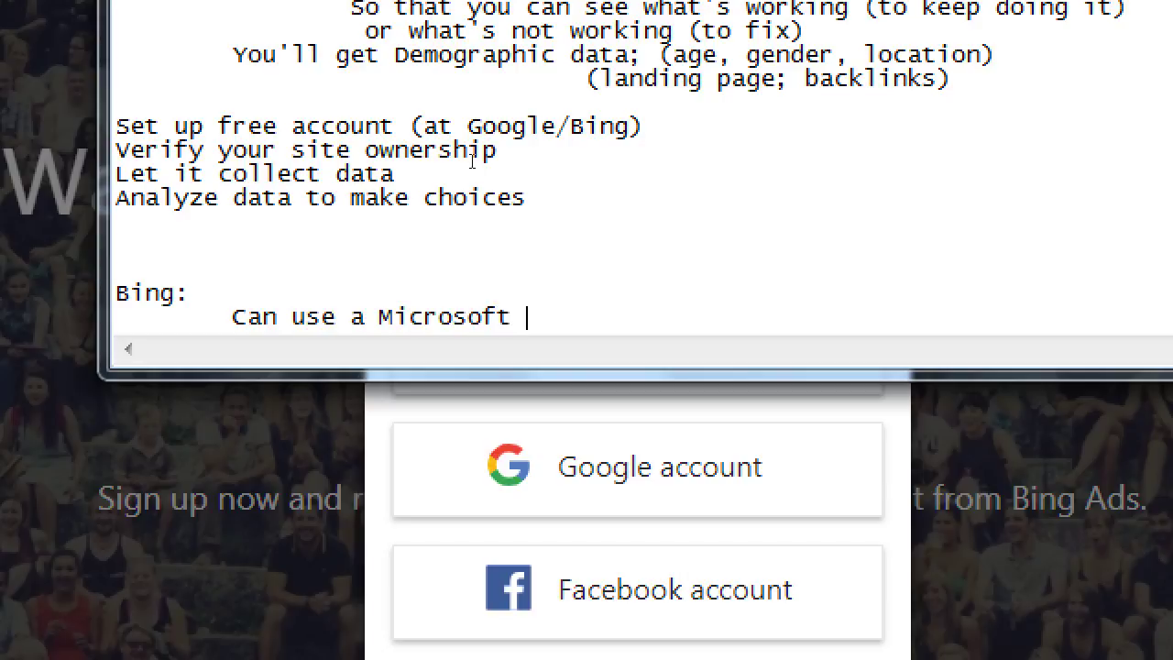
{"action": "key", "text": "BackSpace"}
{"action": "type", "text": ", Google, or Faceb"}
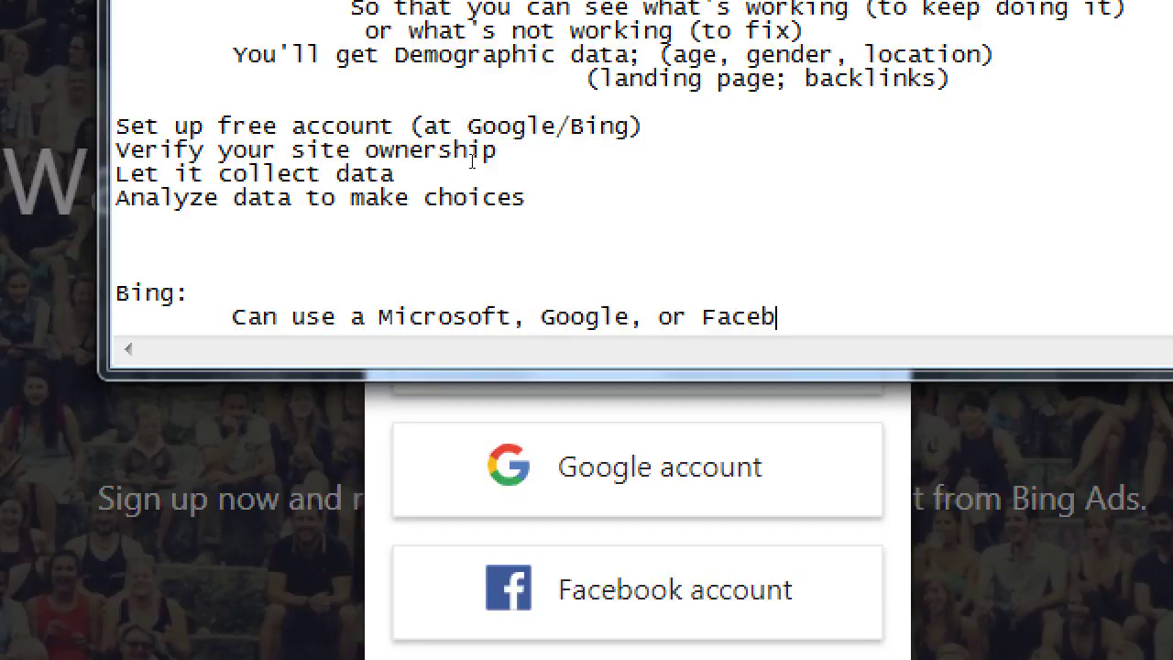
{"action": "type", "text": "ook account to set up"}
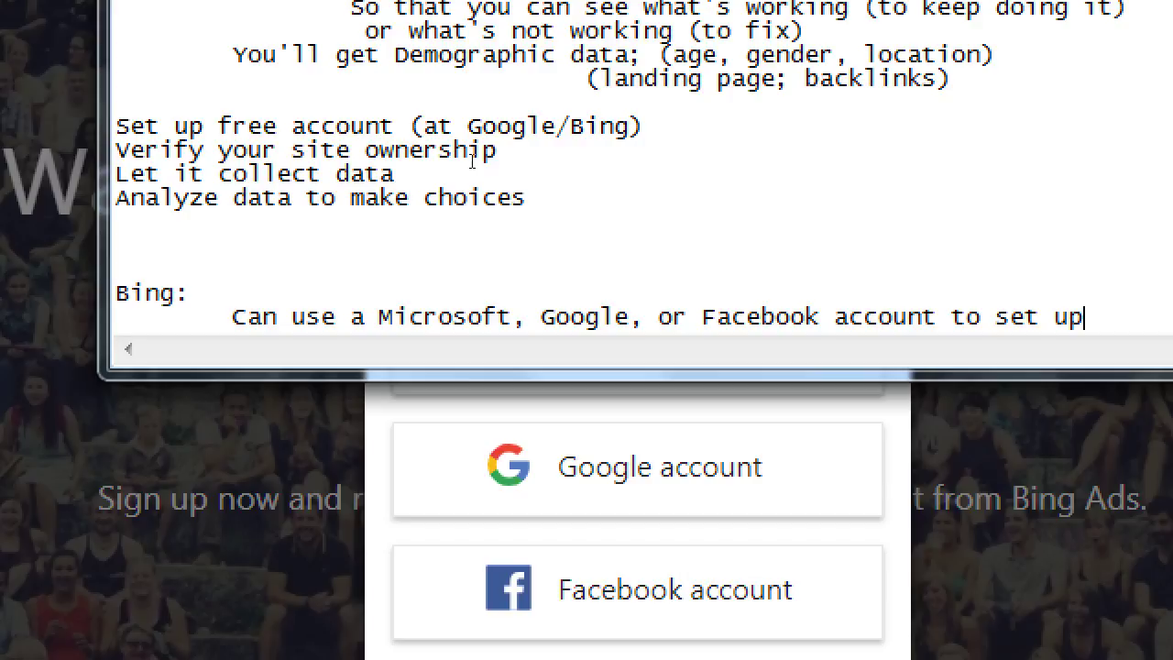
Add a second indented line under Bing reading "Needs an email address (any email) to set up".
{"action": "key", "text": "Return"}
{"action": "key", "text": "Tab"}
{"action": "type", "text": "Can"}
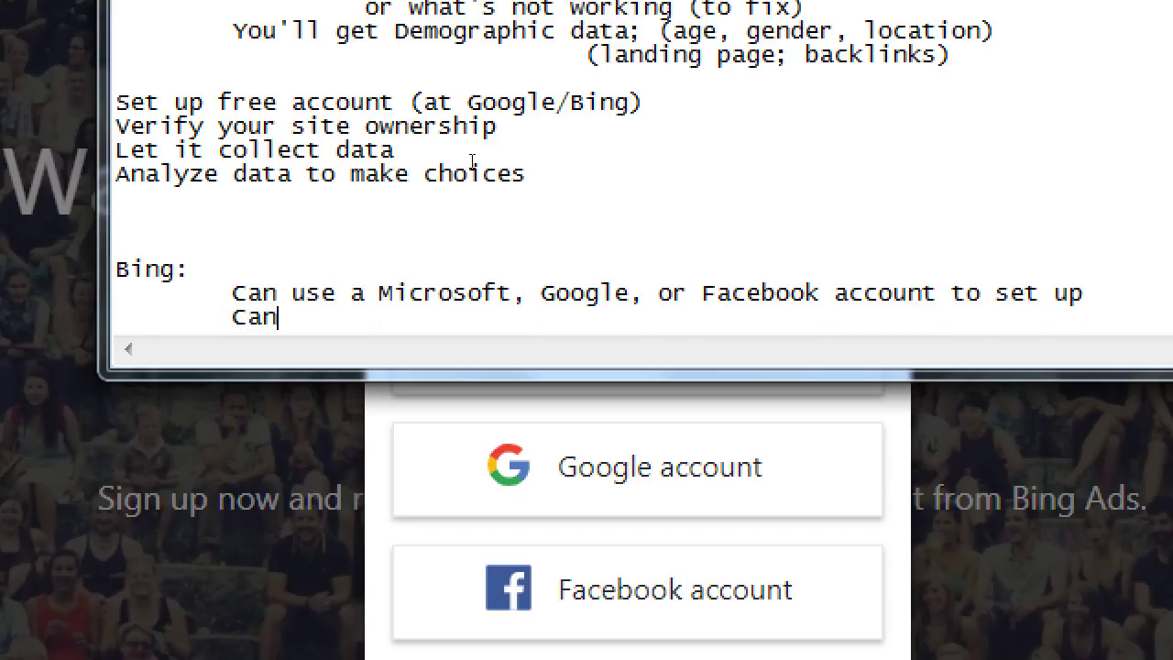
{"action": "key", "text": "BackSpace"}
{"action": "key", "text": "BackSpace"}
{"action": "key", "text": "BackSpace"}
{"action": "type", "text": "Needs an ema"}
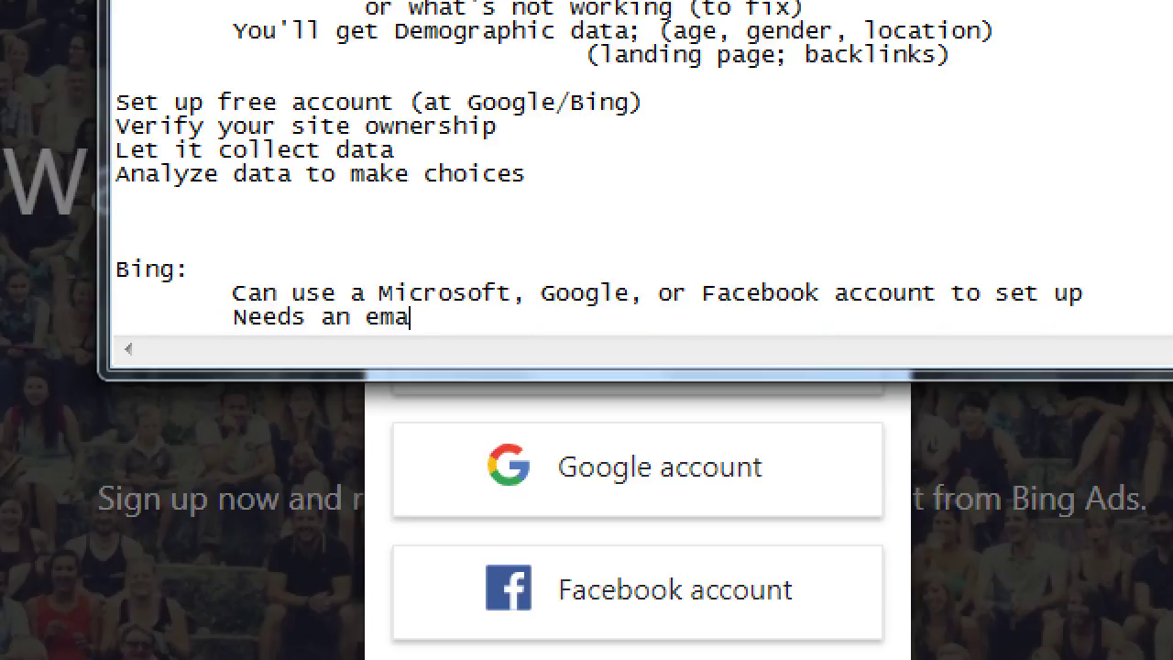
{"action": "type", "text": "il adderss"}
{"action": "key", "text": "BackSpace"}
{"action": "key", "text": "BackSpace"}
{"action": "key", "text": "BackSpace"}
{"action": "key", "text": "BackSpace"}
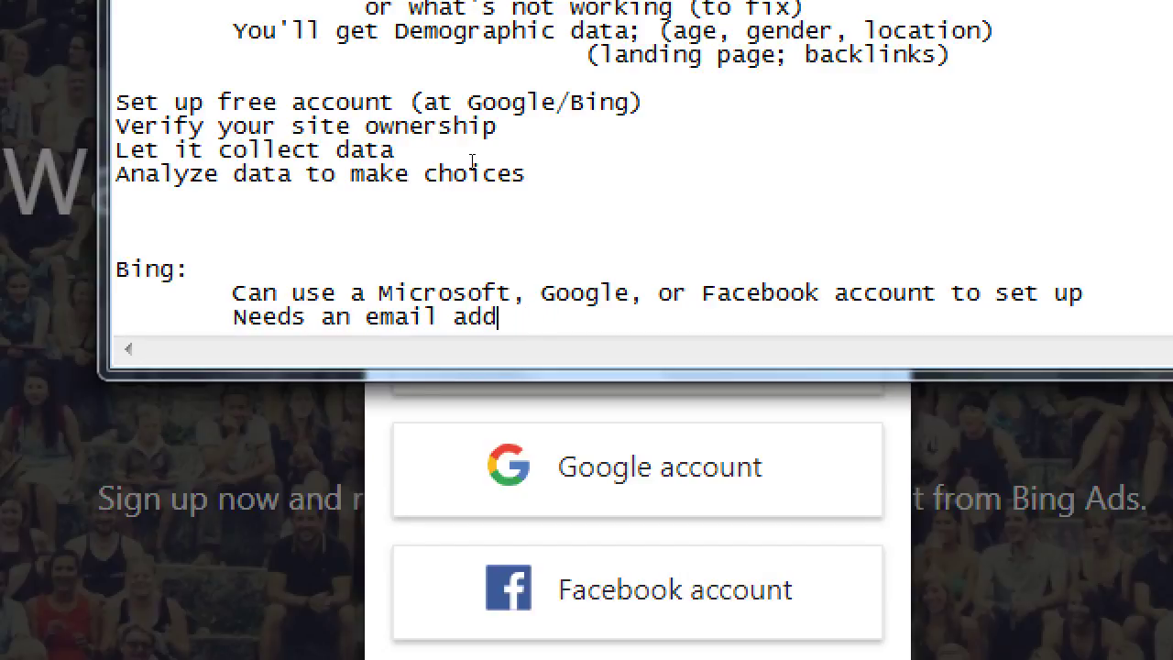
{"action": "type", "text": "ress (any"}
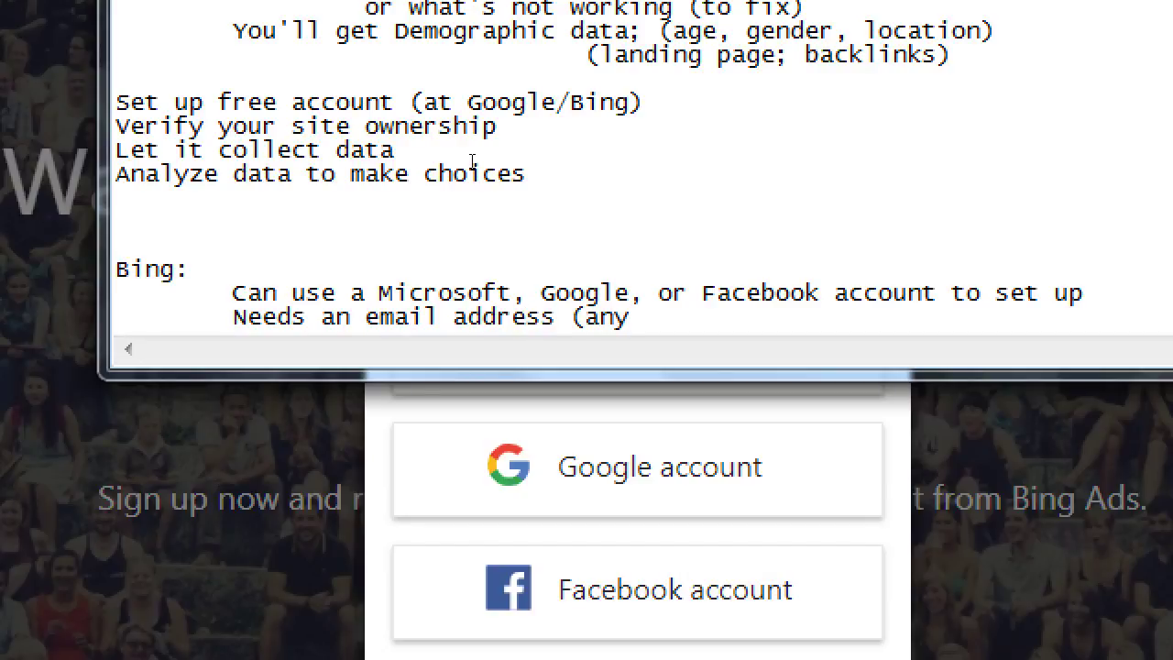
{"action": "type", "text": " email) to set up"}
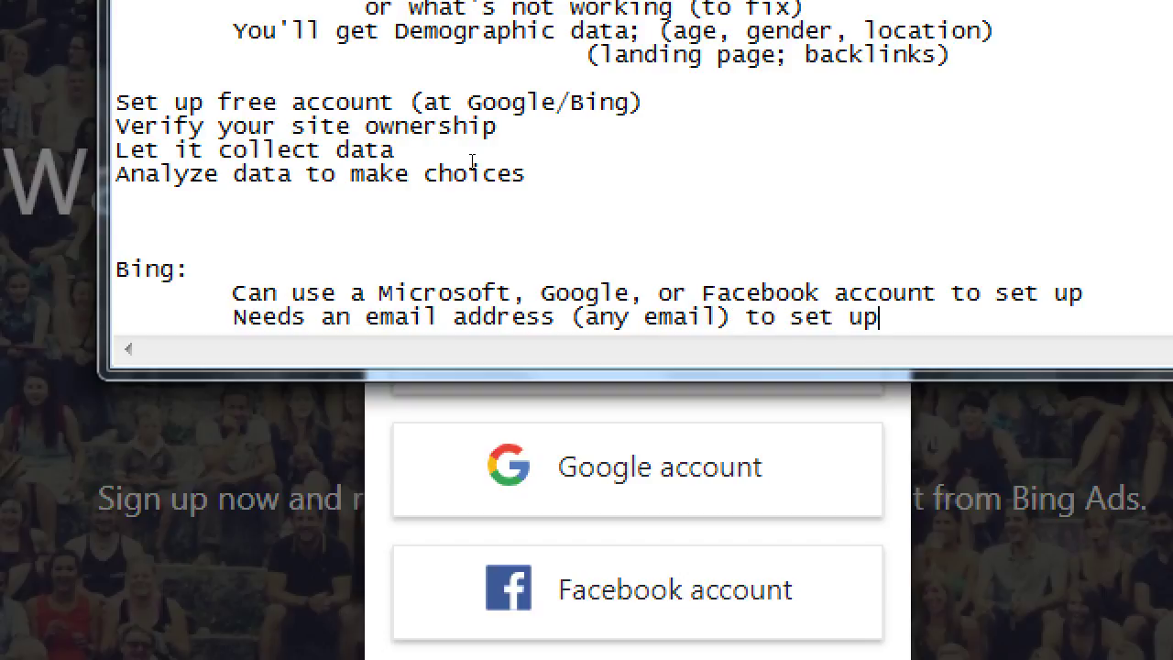
Add a third indented line under Bing reading "Can be set up multiple site on one email".
{"action": "key", "text": "Return"}
{"action": "key", "text": "Tab"}
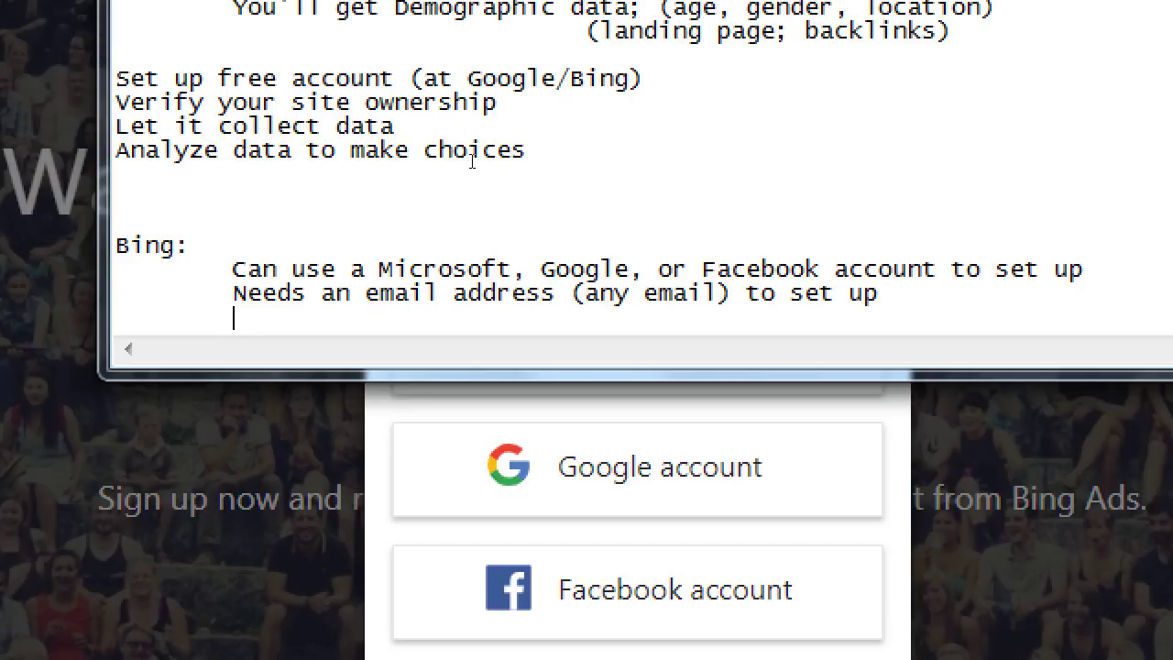
{"action": "type", "text": "Can be set up"}
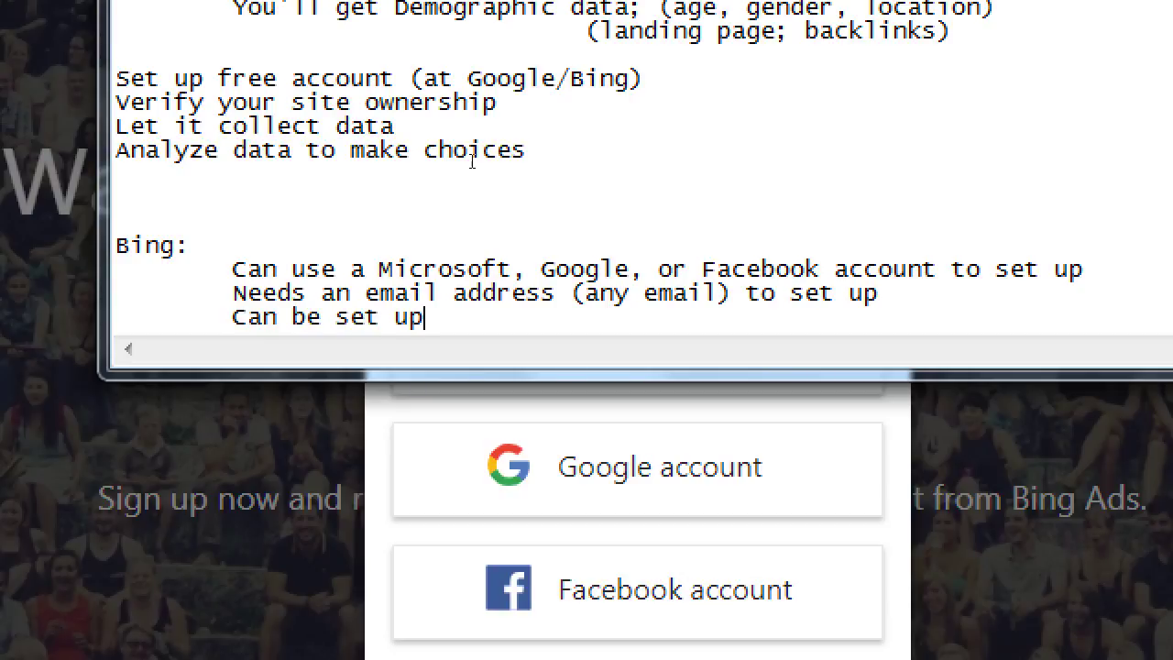
{"action": "type", "text": " multipe"}
{"action": "key", "text": "BackSpace"}
{"action": "key", "text": "BackSpace"}
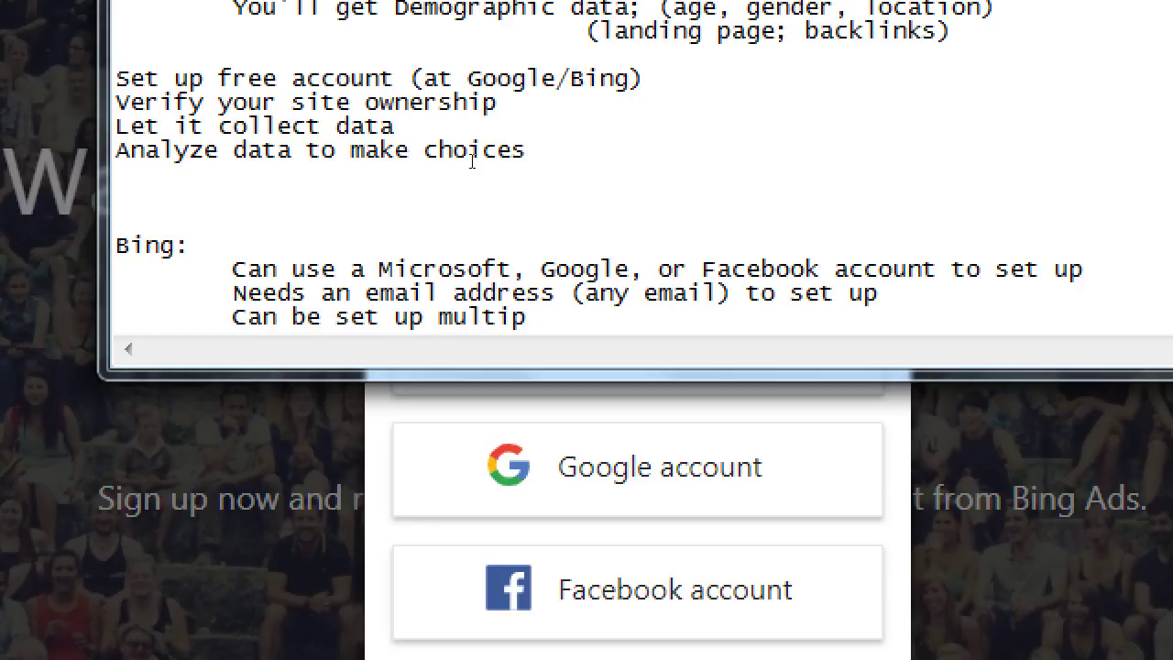
{"action": "type", "text": "le site on one email"}
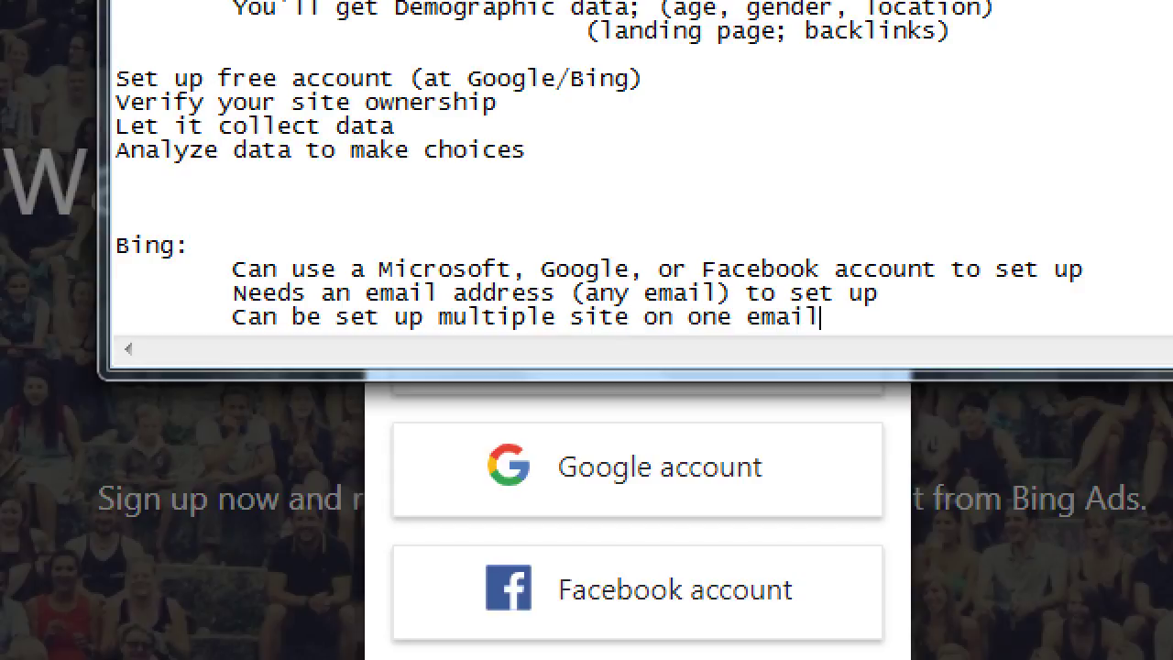
Replace the closing word "email" in the third Bing line with "account (email)".
{"action": "key", "text": "BackSpace"}
{"action": "key", "text": "BackSpace"}
{"action": "key", "text": "BackSpace"}
{"action": "key", "text": "BackSpace"}
{"action": "key", "text": "BackSpace"}
{"action": "key", "text": "BackSpace"}
{"action": "type", "text": "account (email)"}
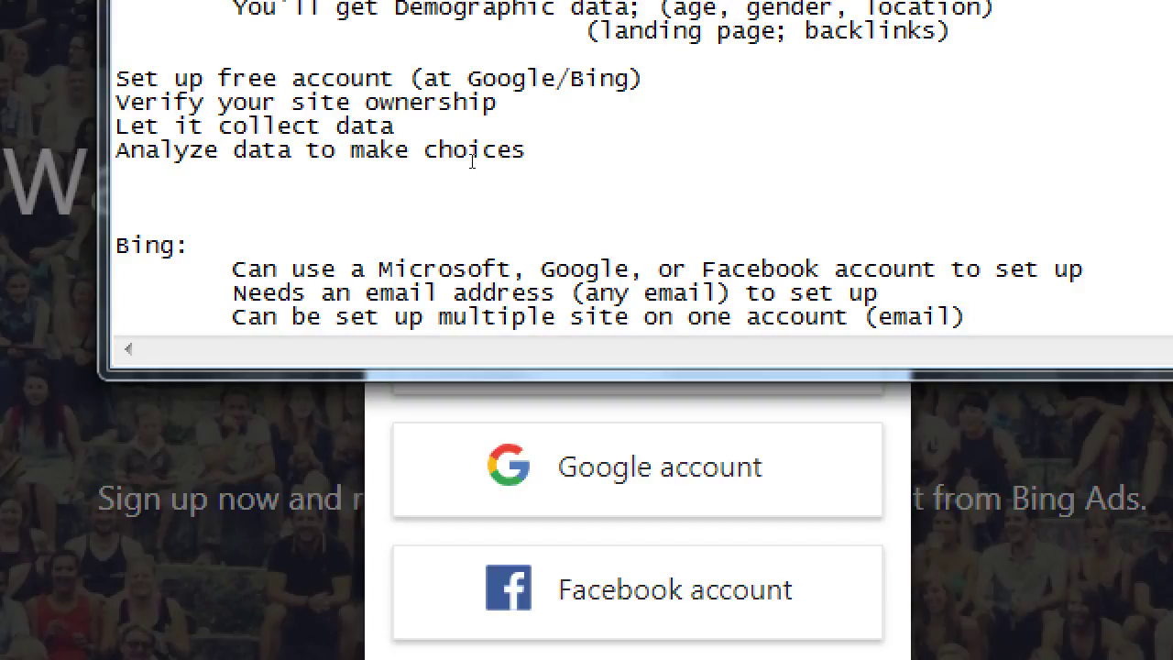
Add a fourth indented line under Bing reading "Do I use the company email or a personal? -- Either".
{"action": "key", "text": "Return"}
{"action": "key", "text": "Tab"}
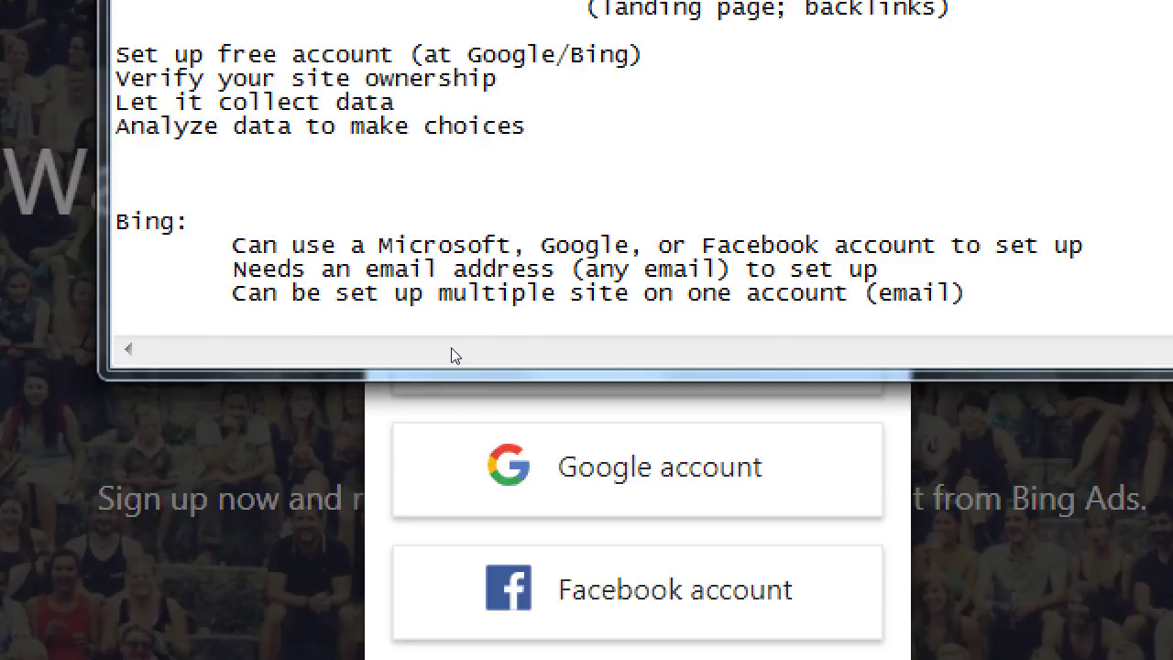
{"action": "key", "text": "alt+Tab"}
{"action": "key", "text": "alt+Tab"}
{"action": "type", "text": "Do I use the company wemail"}
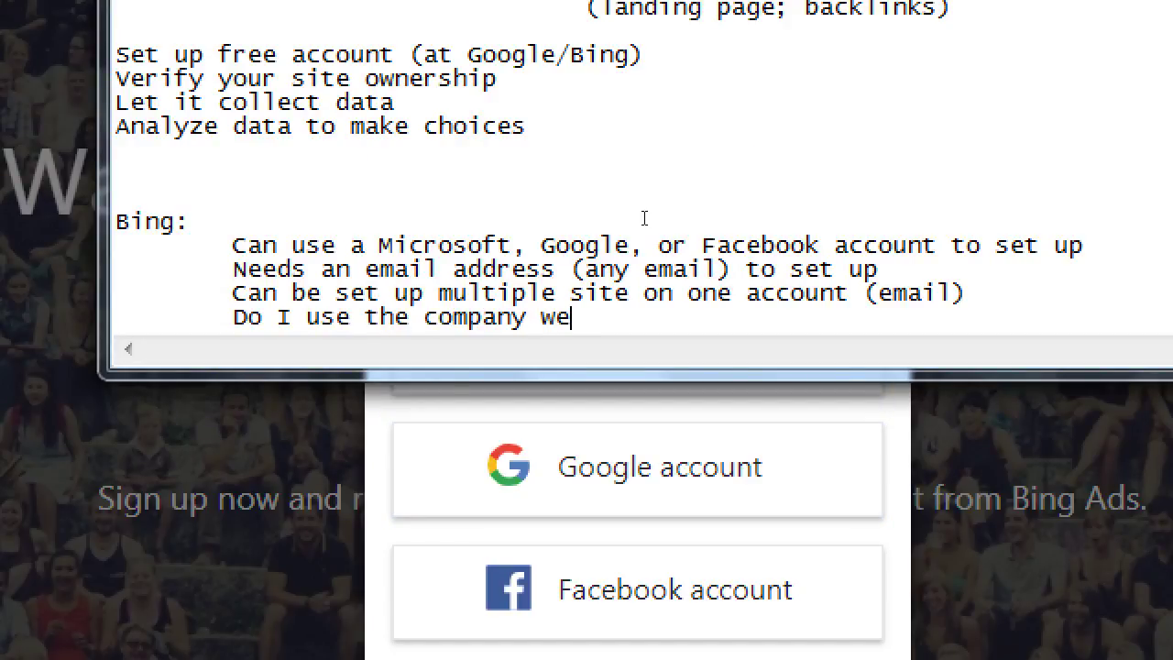
{"action": "key", "text": "BackSpace"}
{"action": "key", "text": "BackSpace"}
{"action": "key", "text": "BackSpace"}
{"action": "key", "text": "BackSpace"}
{"action": "key", "text": "BackSpace"}
{"action": "key", "text": "BackSpace"}
{"action": "type", "text": "email or a person"}
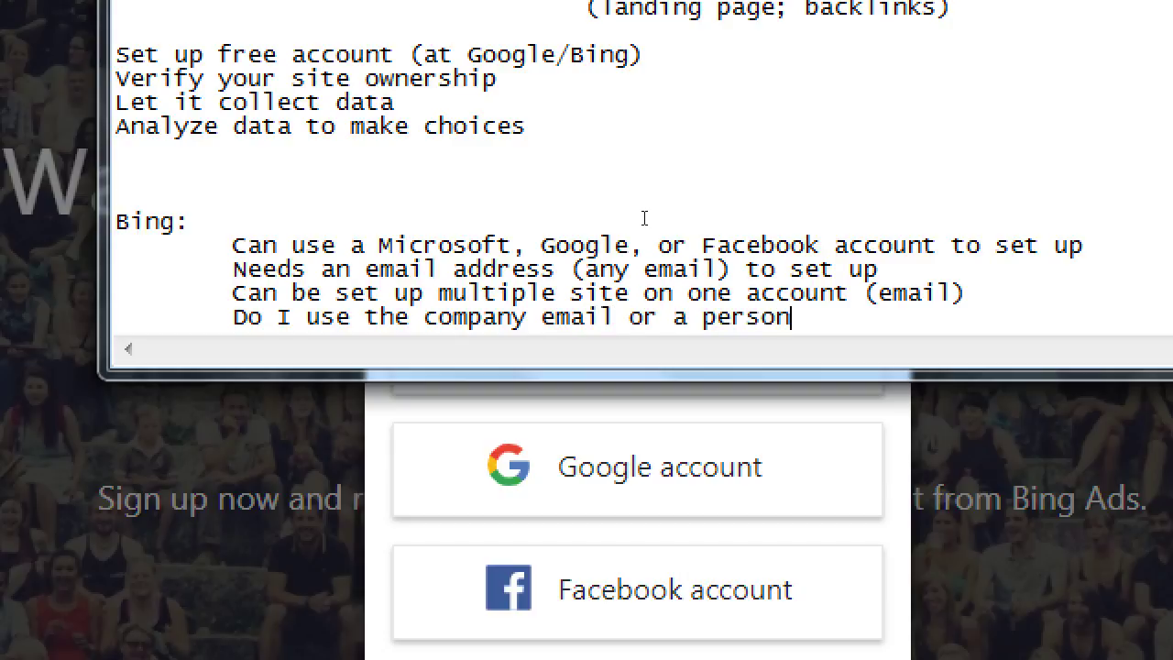
{"action": "type", "text": "al? -- Either"}
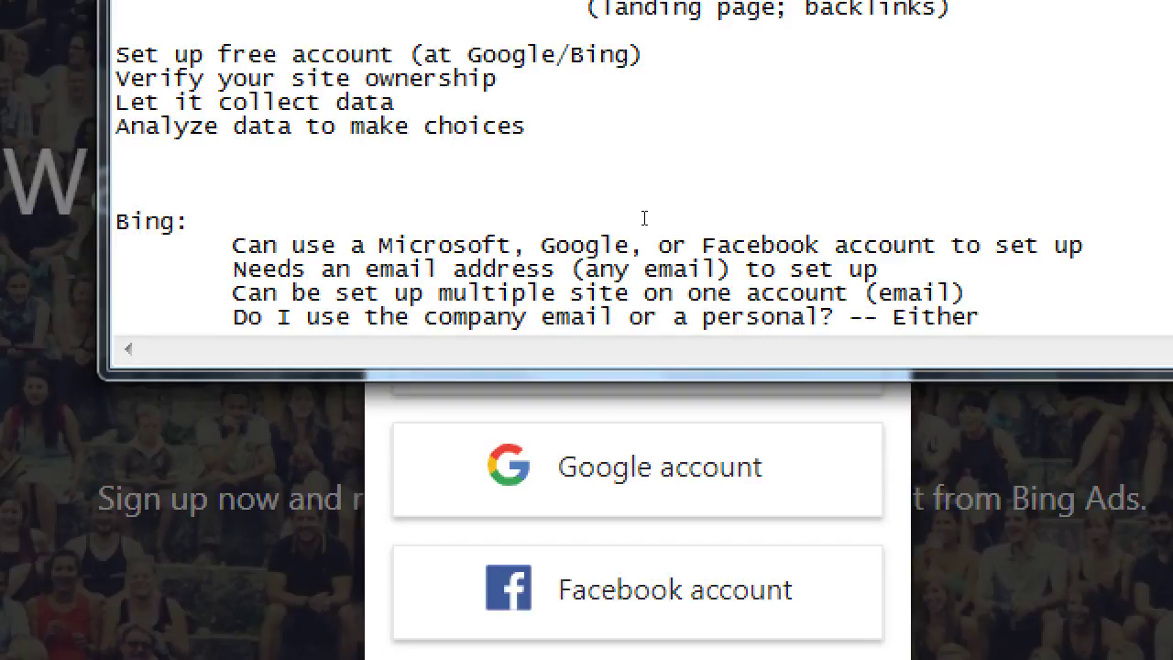
Switch to the browser and choose a Microsoft account for signing in to Bing Webmaster Tools.
{"action": "key", "text": "super+minus"}
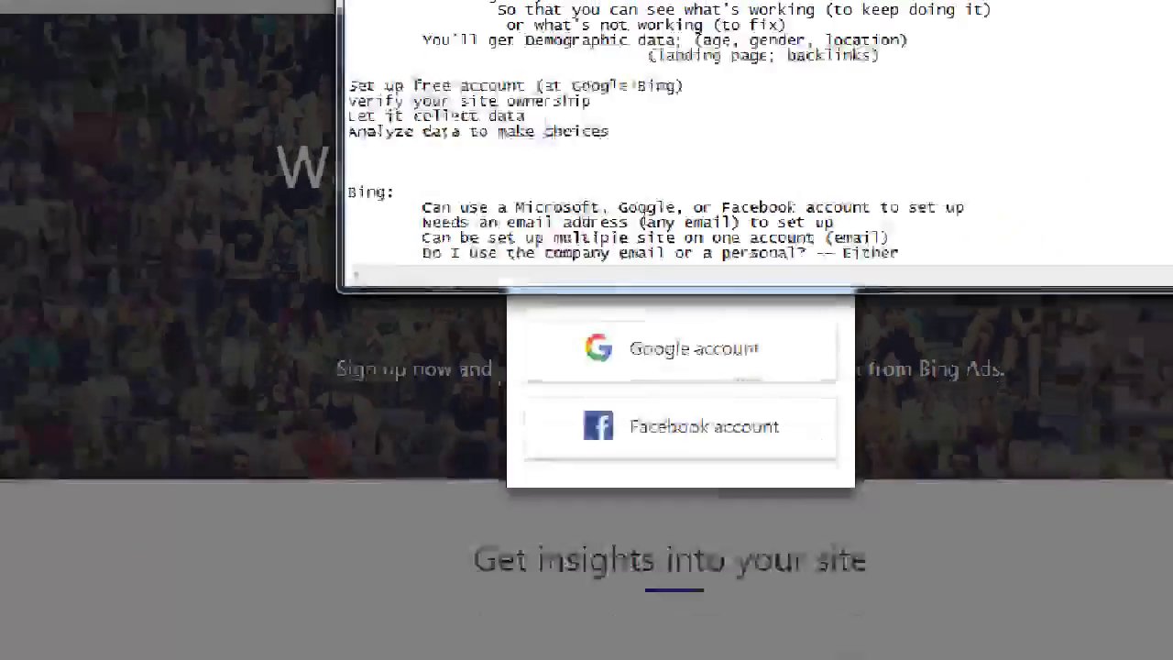
{"action": "key", "text": "alt+Tab"}
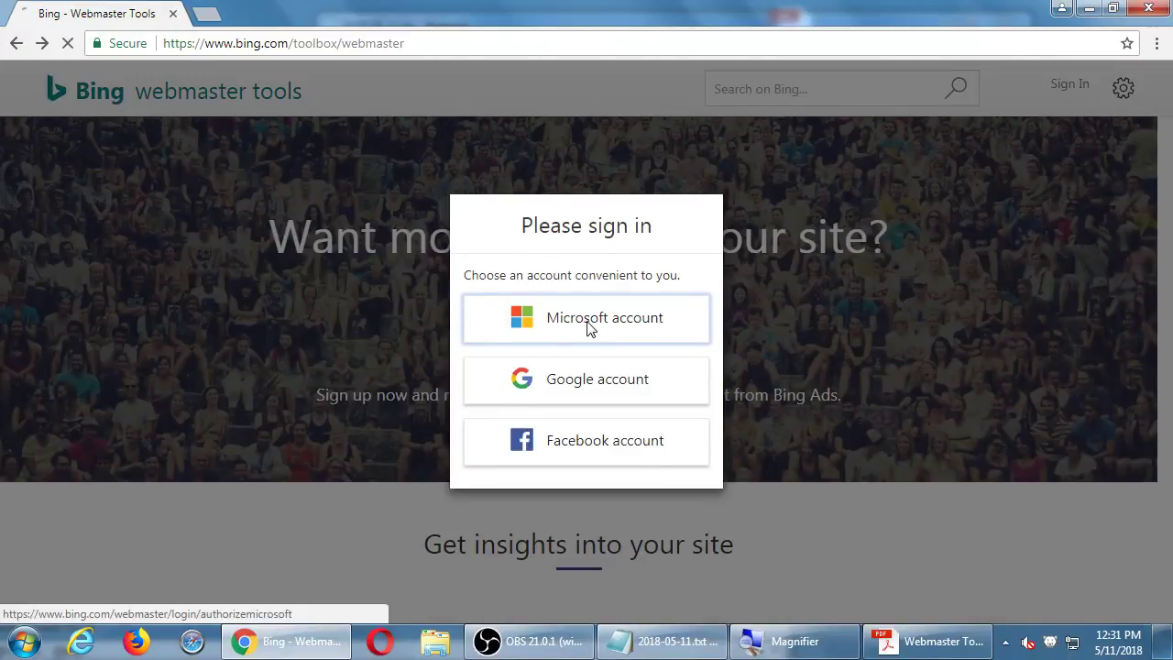
{"action": "left_click", "coordinate": [587, 328]}
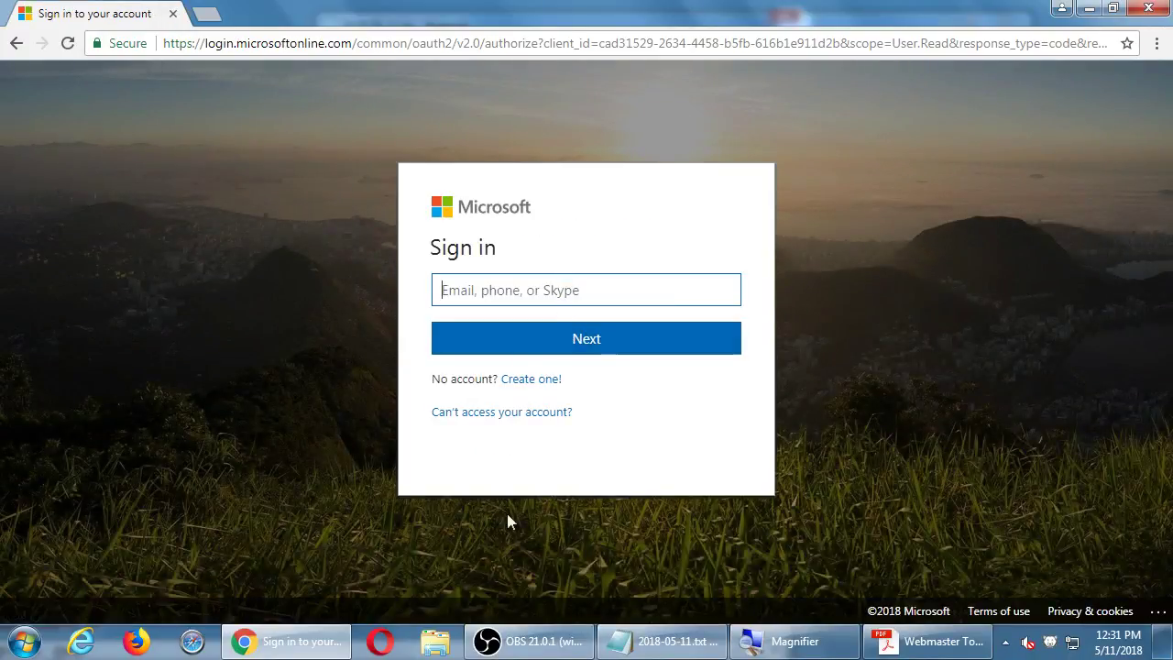
{"action": "left_click", "coordinate": [528, 643]}
{"action": "left_click", "coordinate": [289, 503]}
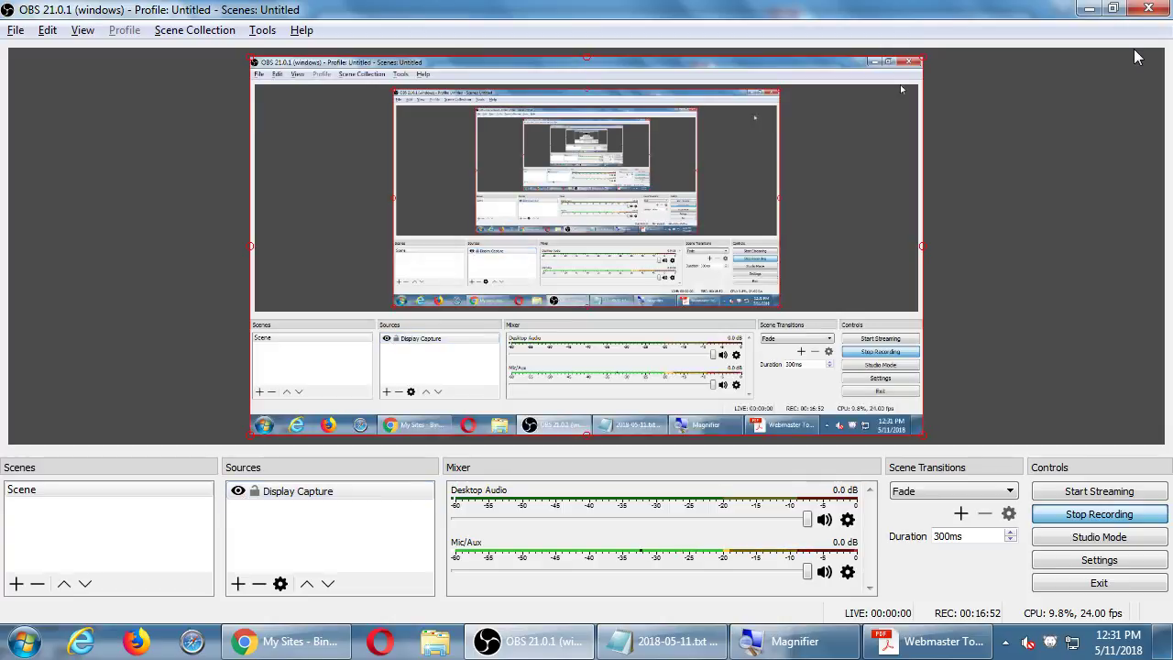
{"action": "left_click", "coordinate": [1089, 8]}
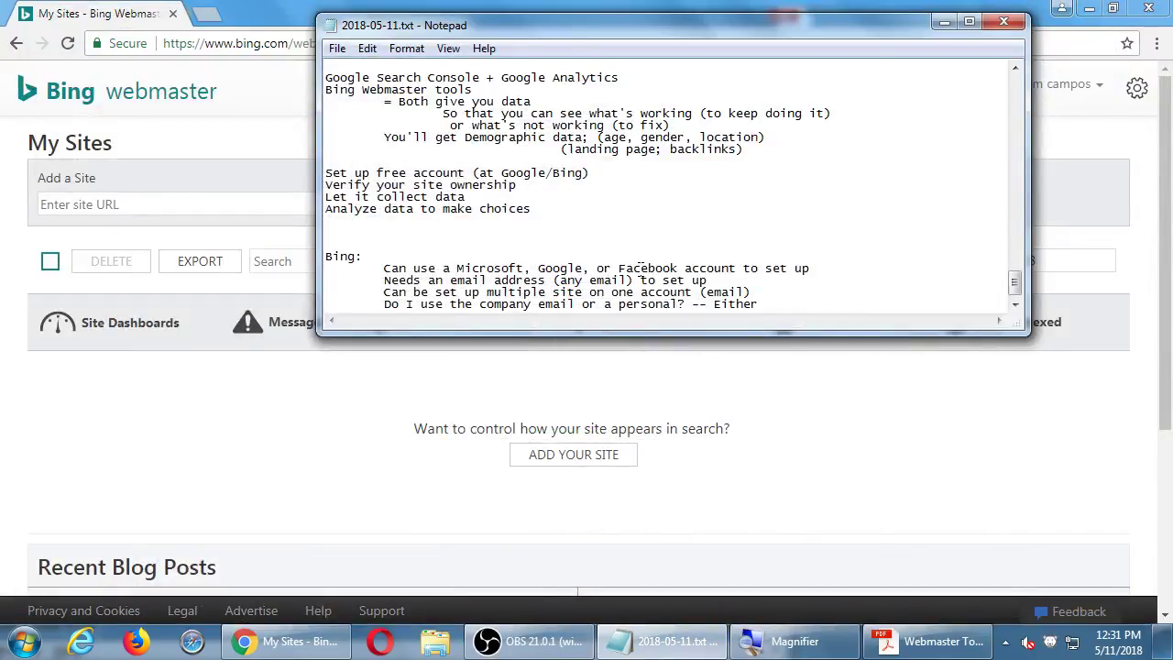
In the Notepad notes, remove one blank line above the Bing heading and add a blank line at the very end.
{"action": "key", "text": "super+plus"}
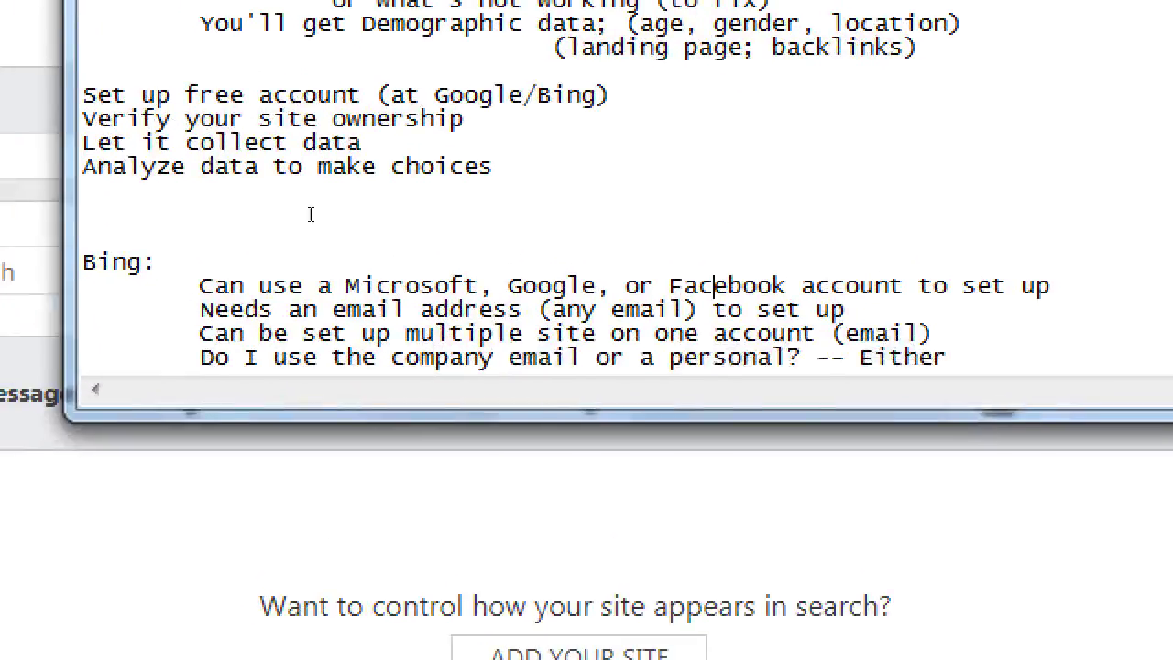
{"action": "key", "text": "Up"}
{"action": "key", "text": "Up"}
{"action": "key", "text": "Up"}
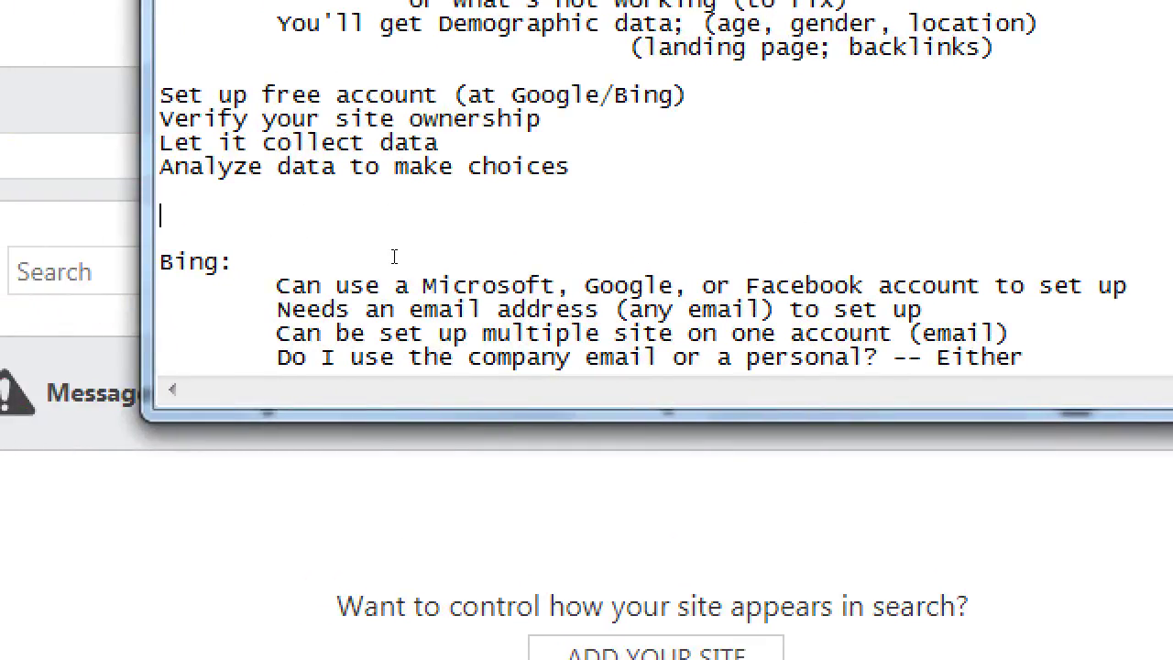
{"action": "key", "text": "BackSpace"}
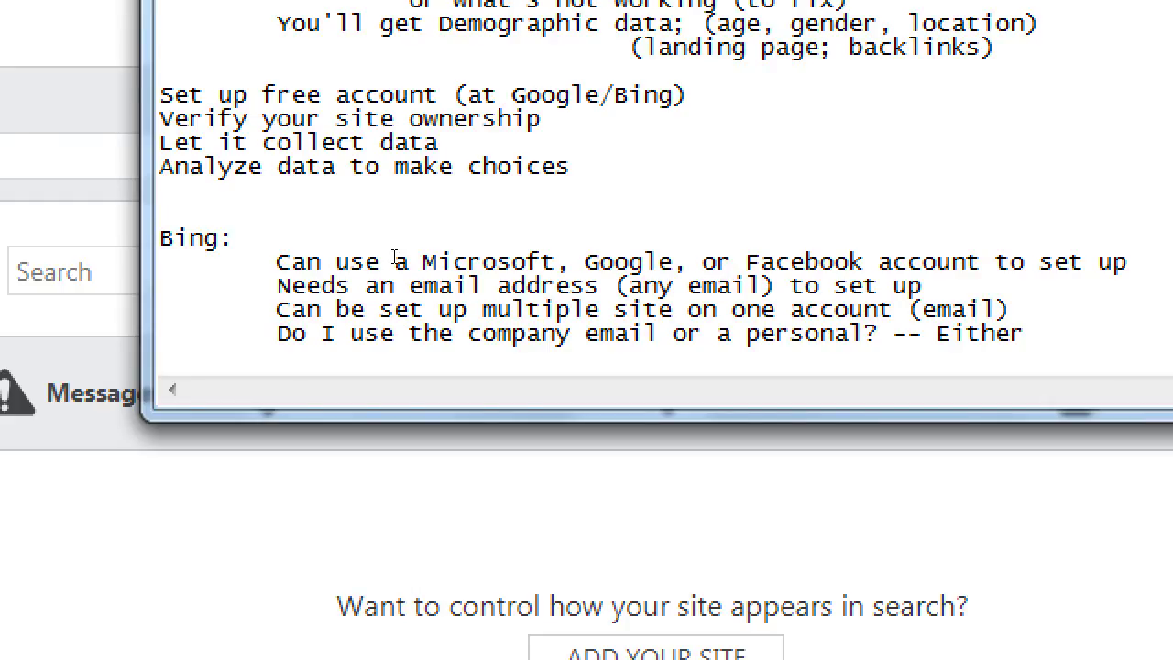
{"action": "key", "text": "ctrl+End"}
{"action": "key", "text": "Return"}
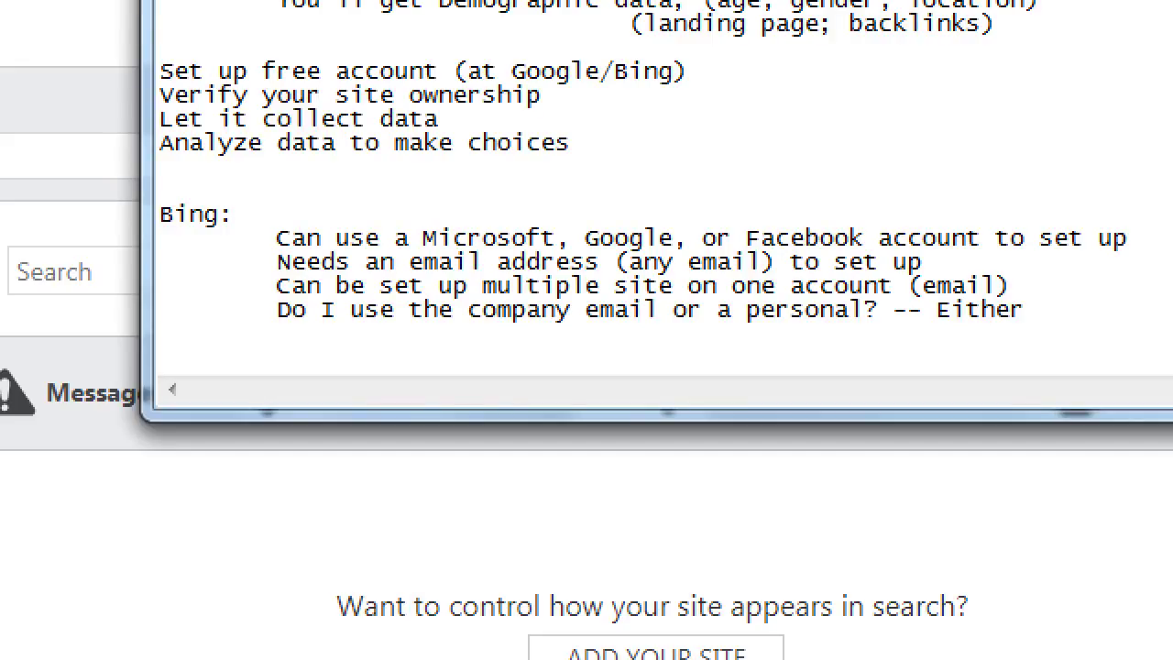
Switch to the browser and look over the My Sites page, including the Clicks from Search column.
{"action": "key", "text": "super+minus"}
{"action": "left_click", "coordinate": [238, 469]}
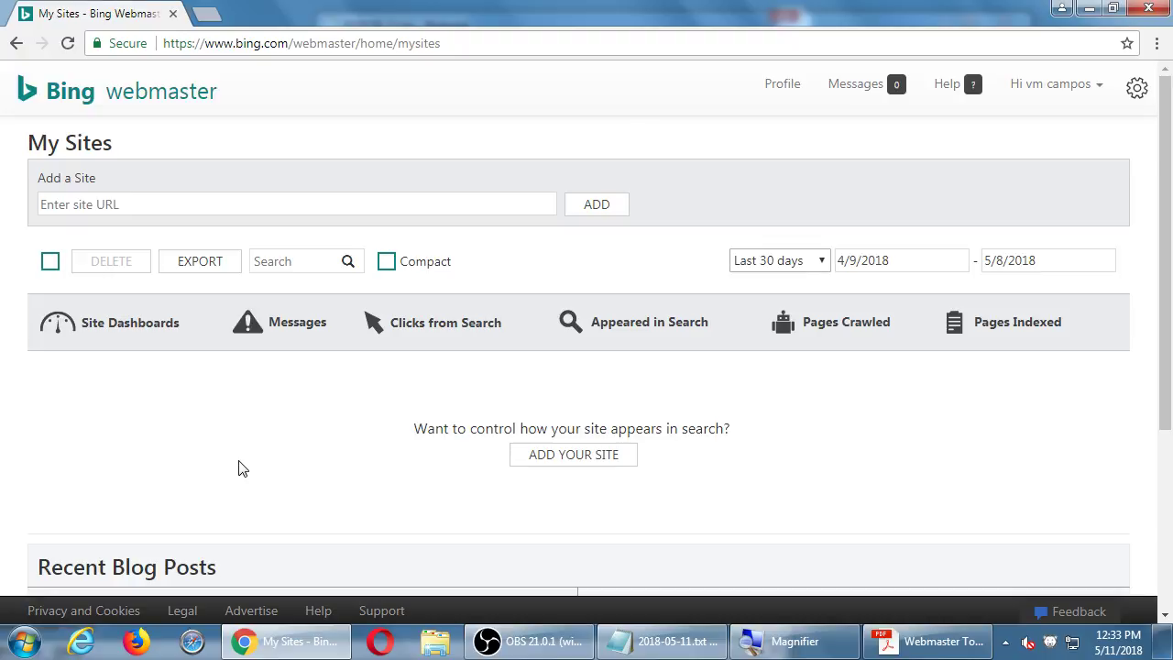
{"action": "scroll", "coordinate": [240, 468], "scroll_direction": "down", "scroll_amount": 3}
{"action": "scroll", "coordinate": [241, 466], "scroll_direction": "up", "scroll_amount": 3}
{"action": "left_click_drag", "start_coordinate": [433, 323], "coordinate": [488, 322]}
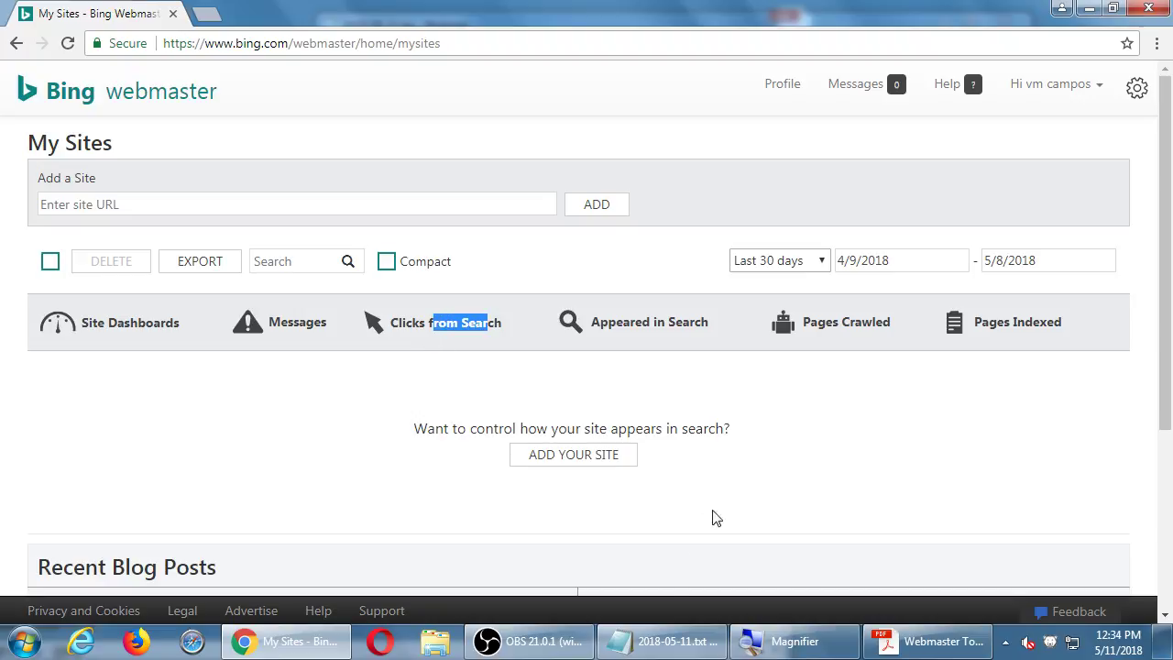
Add the terms "Impressions", "Conversions" and "CTR" on separate lines at the end of the Notepad notes.
{"action": "left_click", "coordinate": [678, 640]}
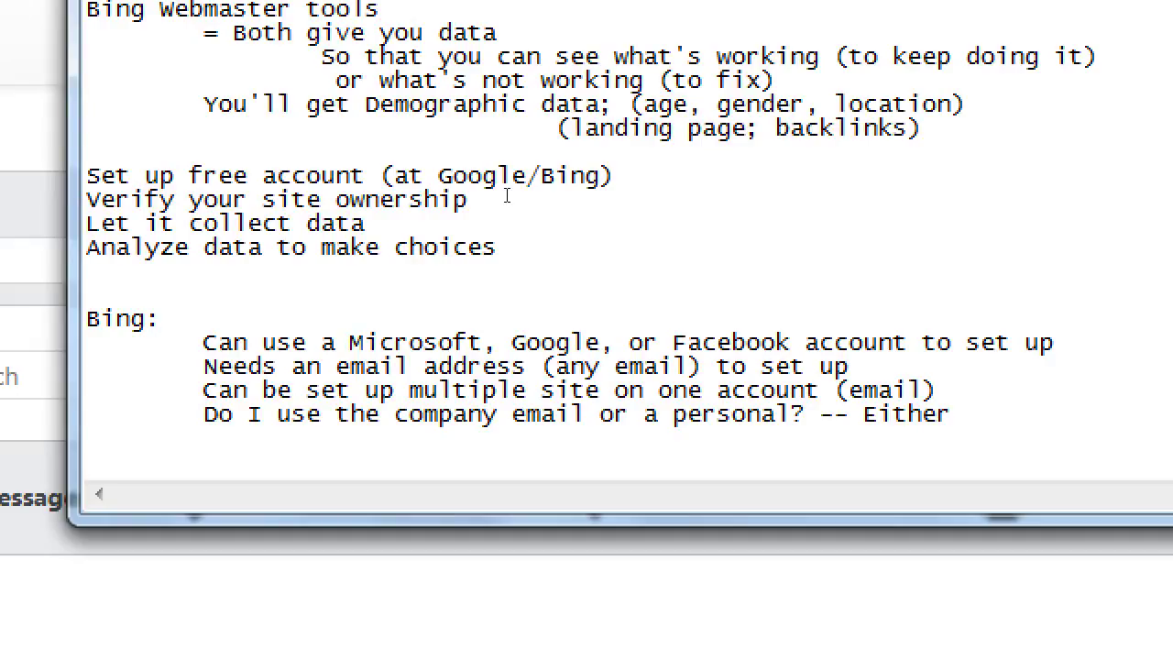
{"action": "key", "text": "Return"}
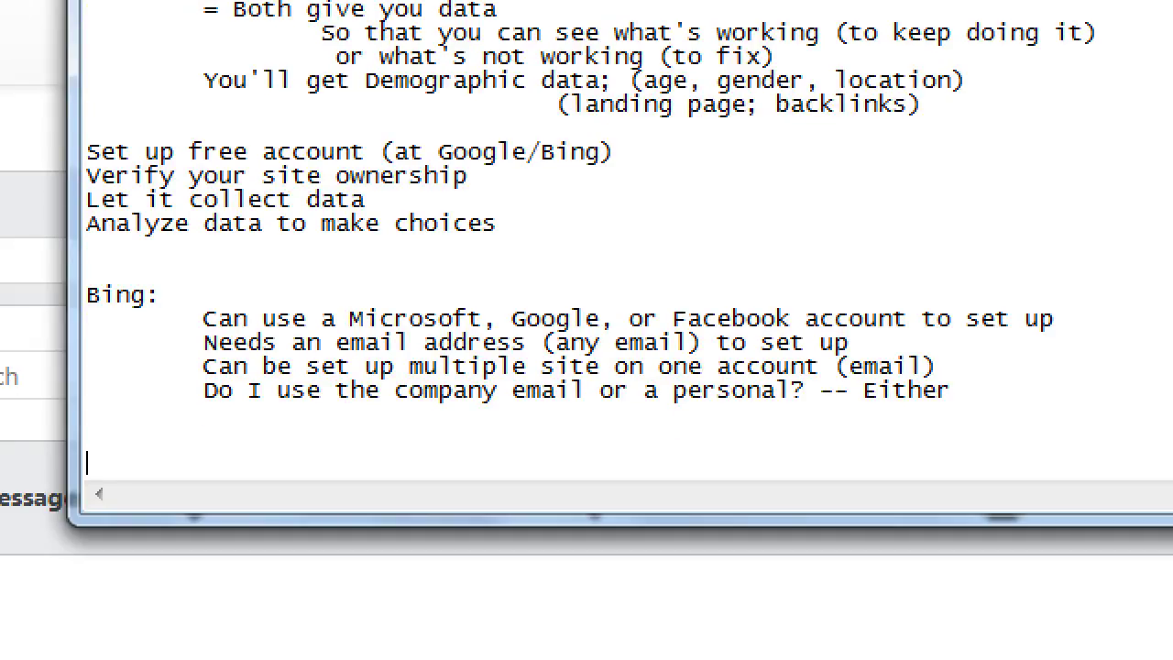
{"action": "type", "text": "Impressions"}
{"action": "key", "text": "Return"}
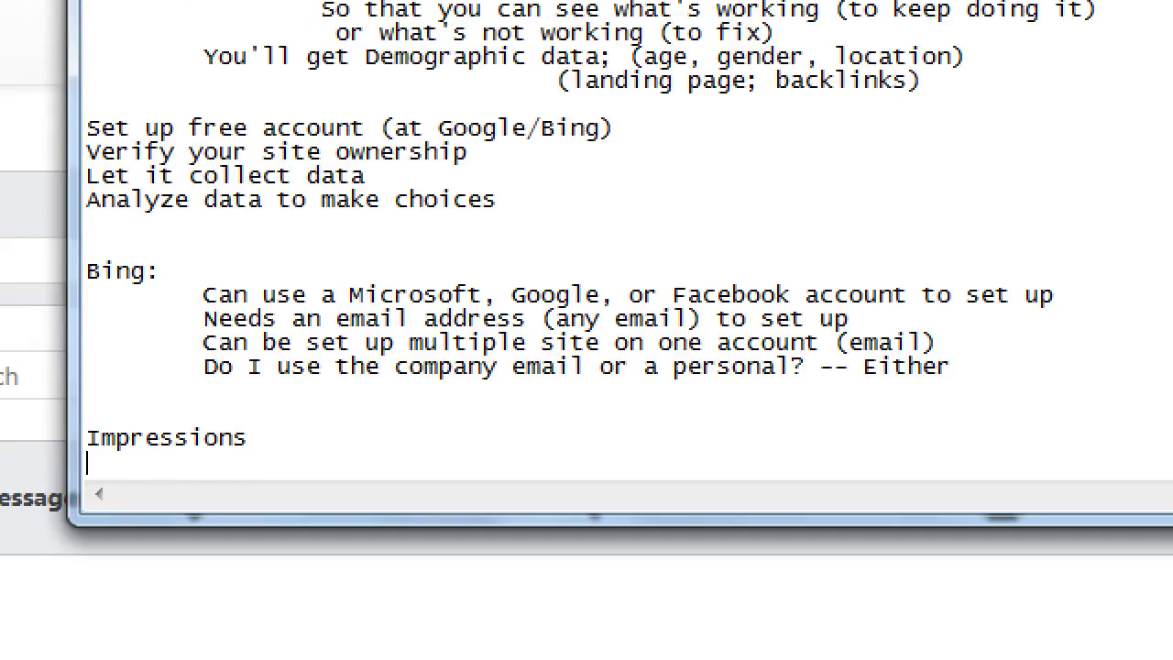
{"action": "type", "text": "Convers"}
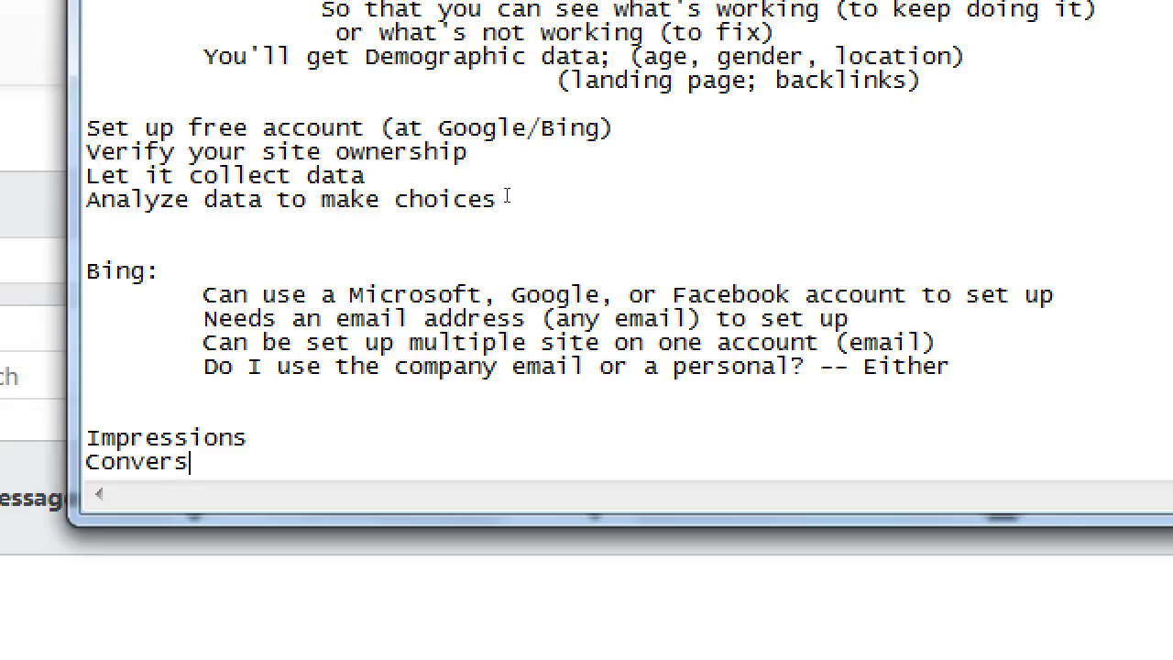
{"action": "type", "text": "ions"}
{"action": "key", "text": "Return"}
{"action": "type", "text": "CTR"}
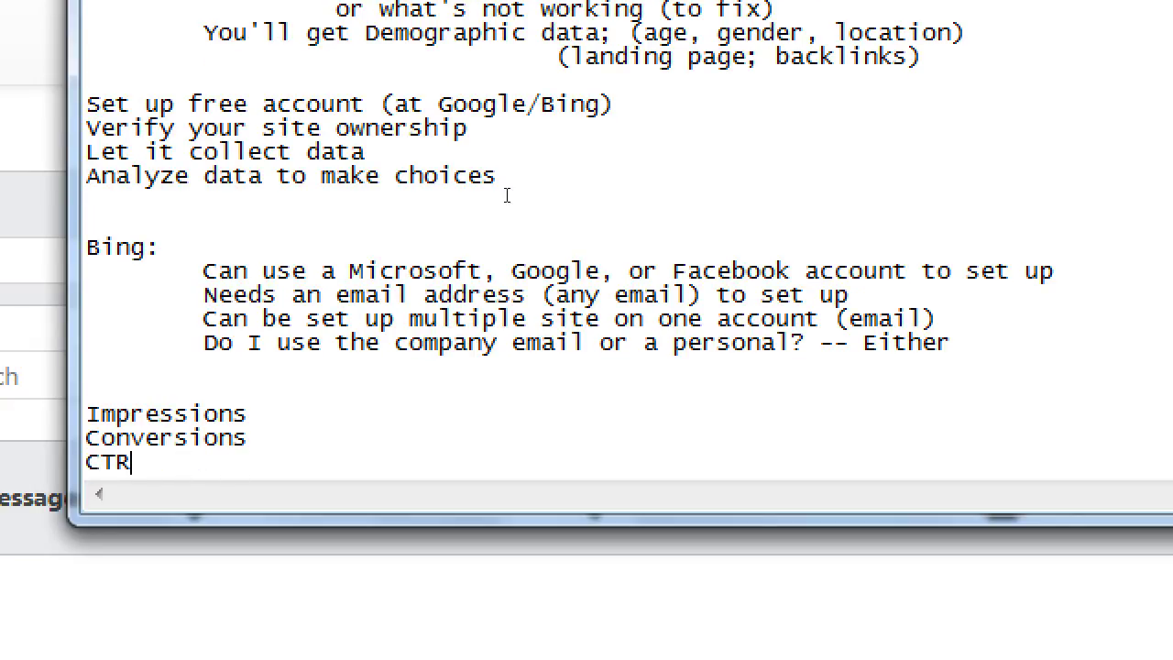
Add the definition "= How many times your content is viewed" after Impressions, separated by a tab.
{"action": "key", "text": "Up"}
{"action": "key", "text": "Up"}
{"action": "key", "text": "End"}
{"action": "key", "text": "Tab"}
{"action": "type", "text": "=-"}
{"action": "key", "text": "BackSpace"}
{"action": "type", "text": "How many times your con"}
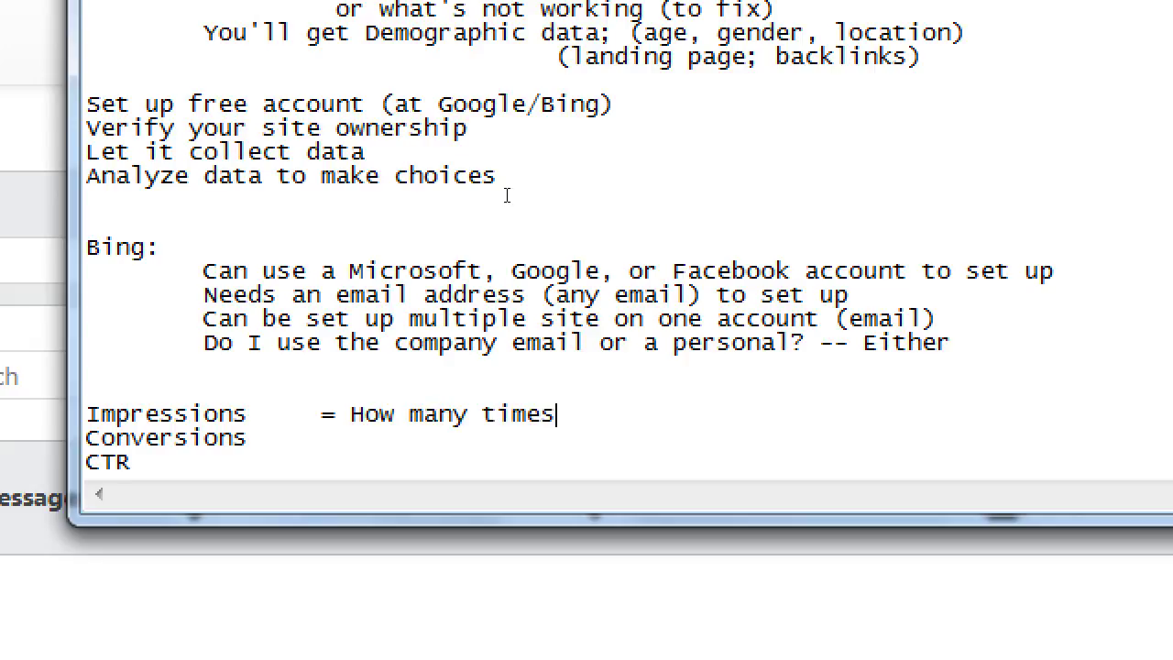
{"action": "type", "text": "ent is views"}
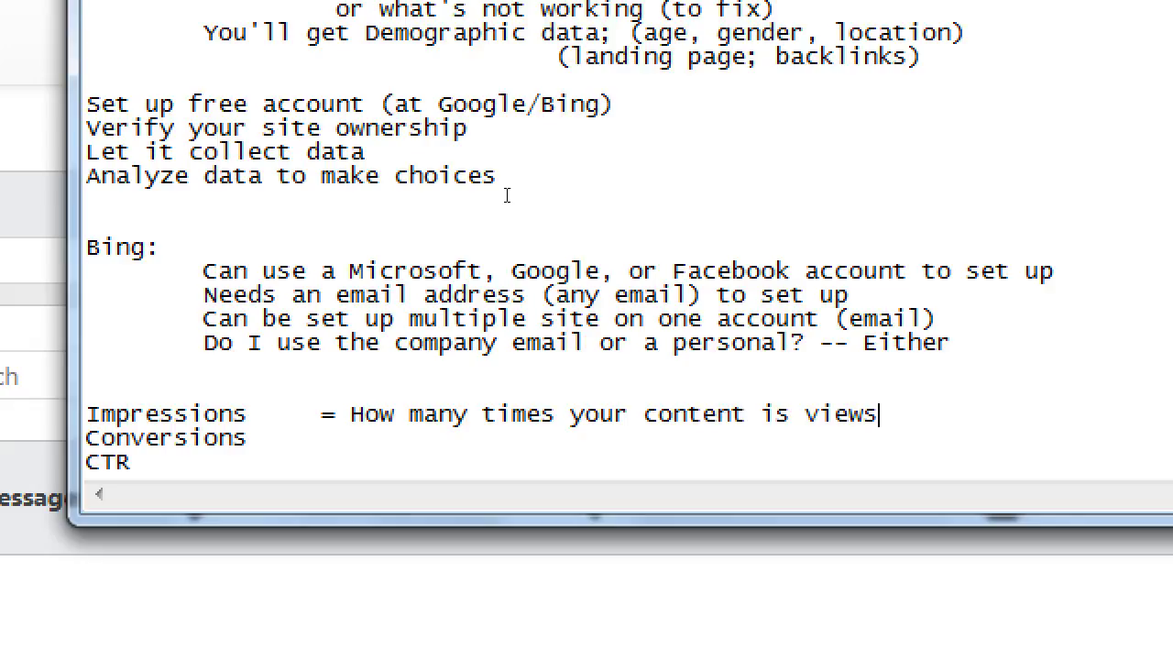
{"action": "key", "text": "BackSpace"}
{"action": "type", "text": "ed"}
Add the definition "= How many times your content is clicked" after Conversions, aligned with the Impressions definition.
{"action": "key", "text": "Down"}
{"action": "key", "text": "Tab"}
{"action": "type", "text": "= How many times your content is"}
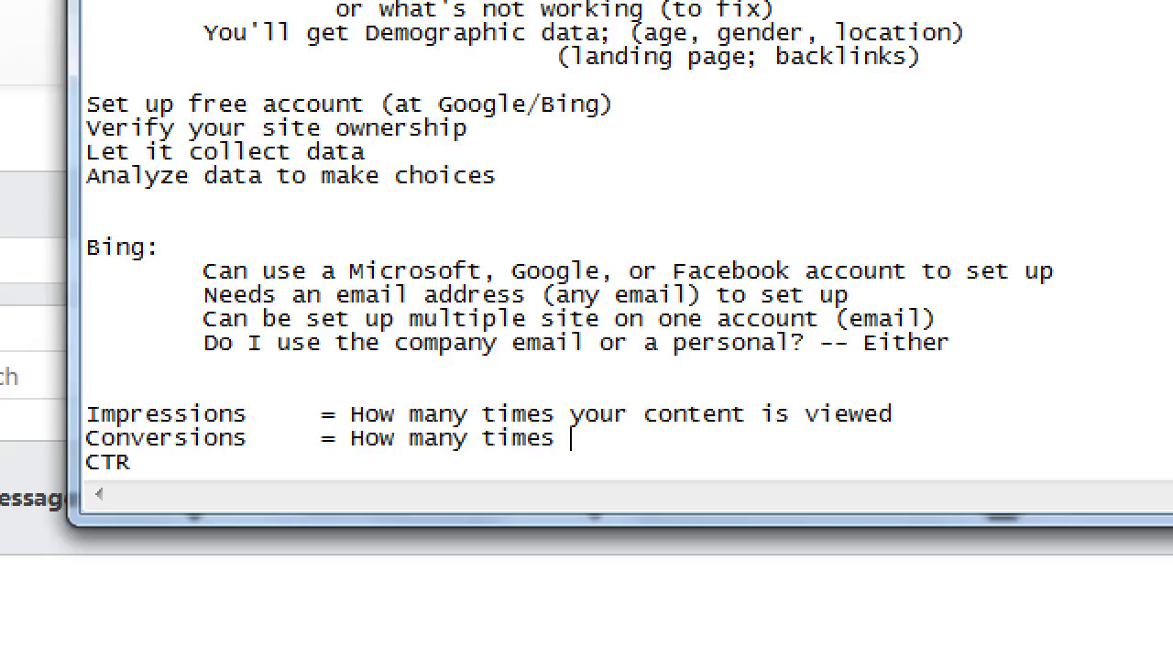
{"action": "type", "text": " clicked "}
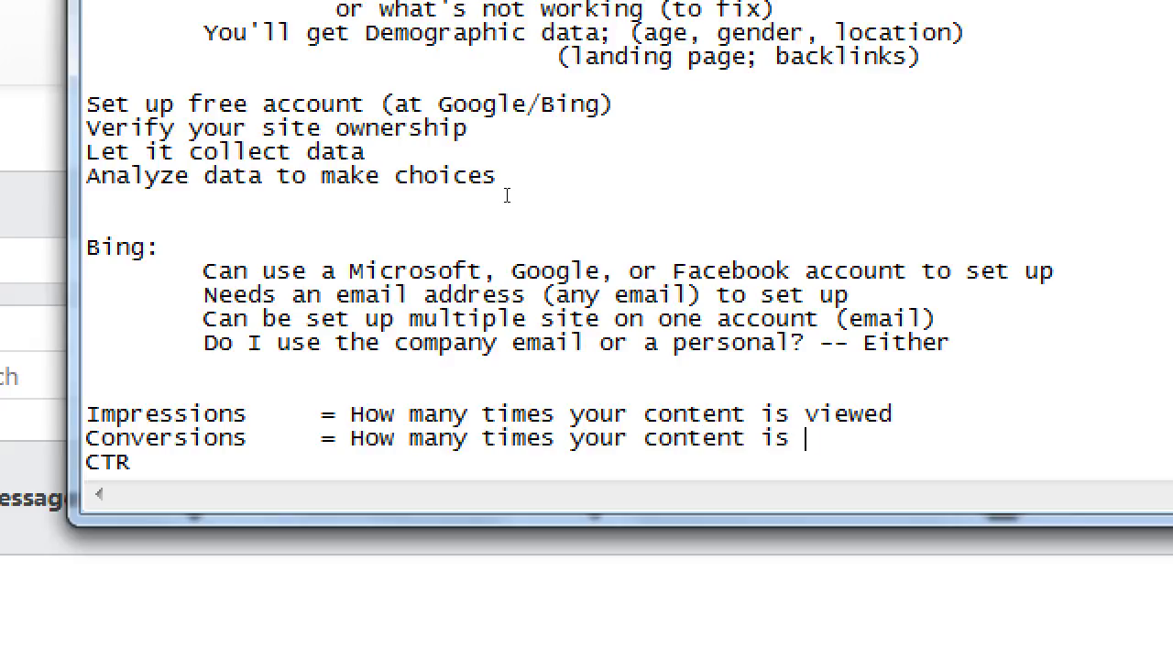
Add the definition "= A percentage for easy understanding" after CTR, aligned with the two definitions above it.
{"action": "type", "text": "CTR"}
{"action": "key", "text": "Tab"}
{"action": "key", "text": "Tab"}
{"action": "key", "text": "Tab"}
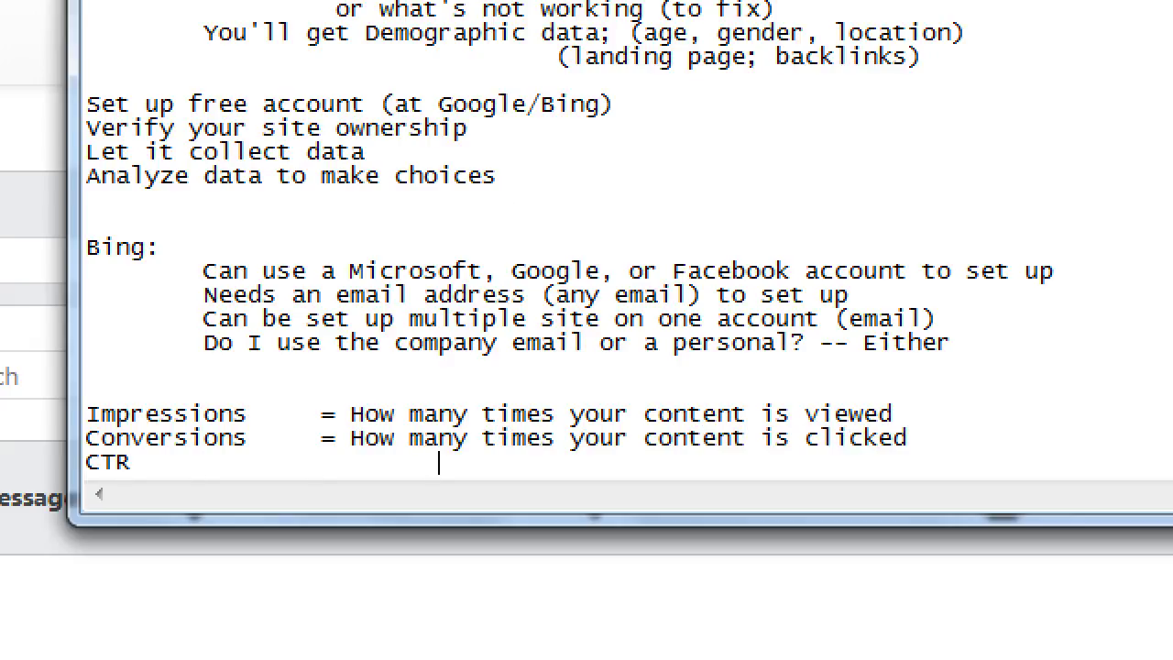
{"action": "key", "text": "BackSpace"}
{"action": "type", "text": "= a"}
{"action": "key", "text": "BackSpace"}
{"action": "type", "text": "A percen"}
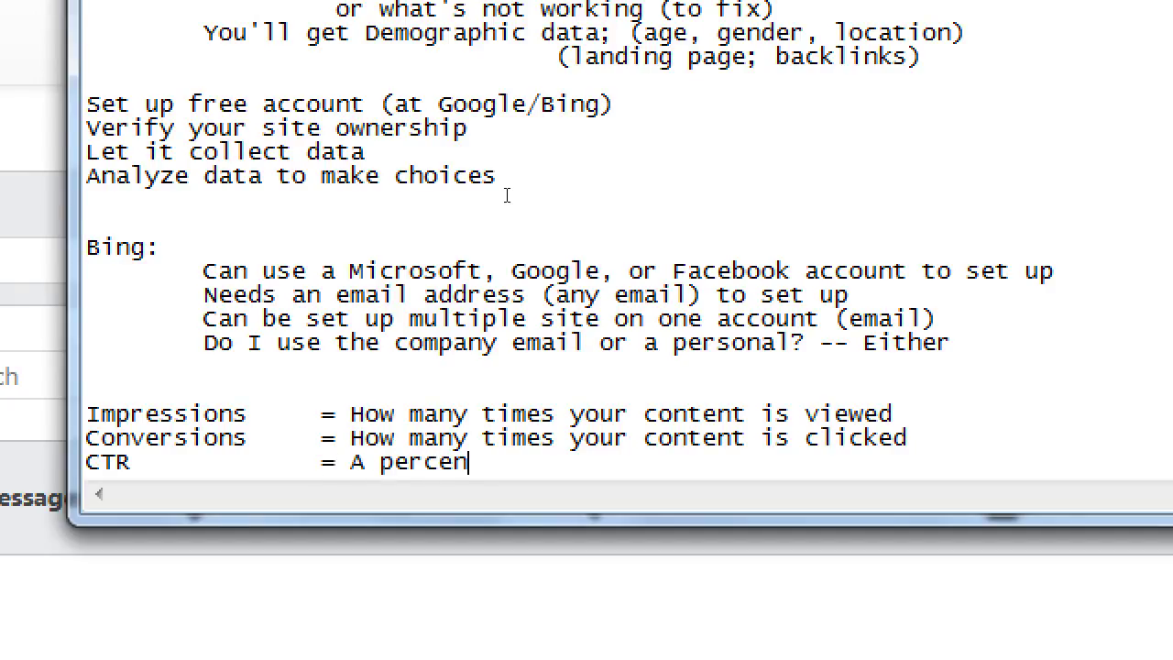
{"action": "type", "text": "tage for ea"}
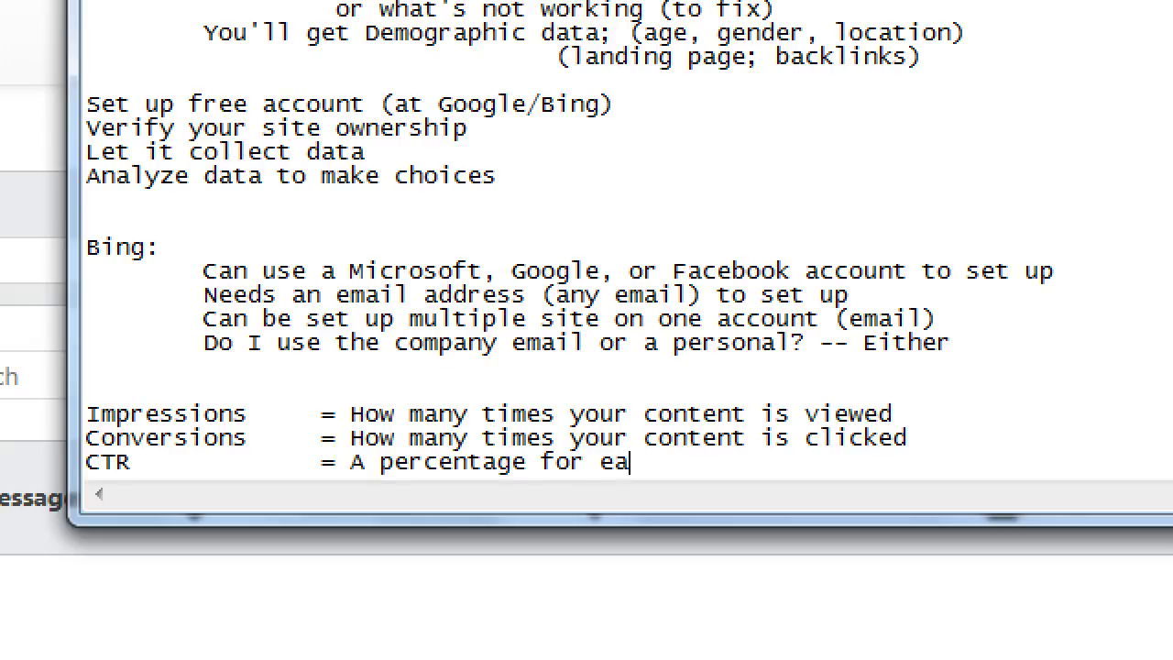
{"action": "type", "text": "sy understanding"}
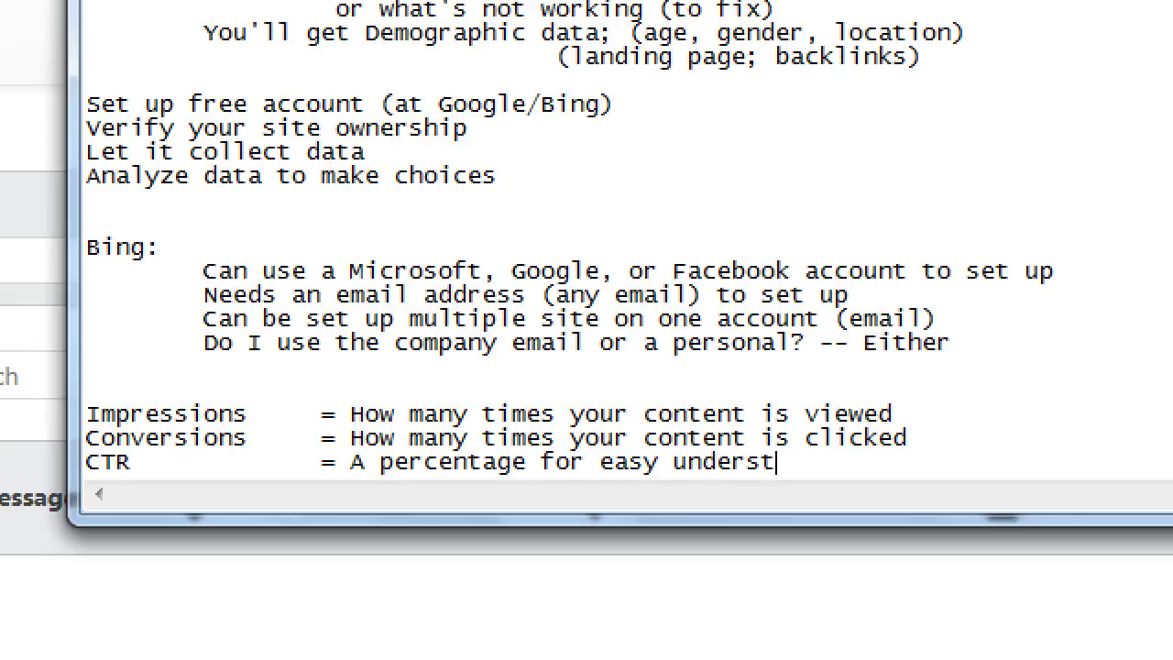
Add the example figures 768 after the Impressions definition and 43 after the Conversions definition, lined up in a column.
{"action": "key", "text": "Up"}
{"action": "key", "text": "Up"}
{"action": "key", "text": "End"}
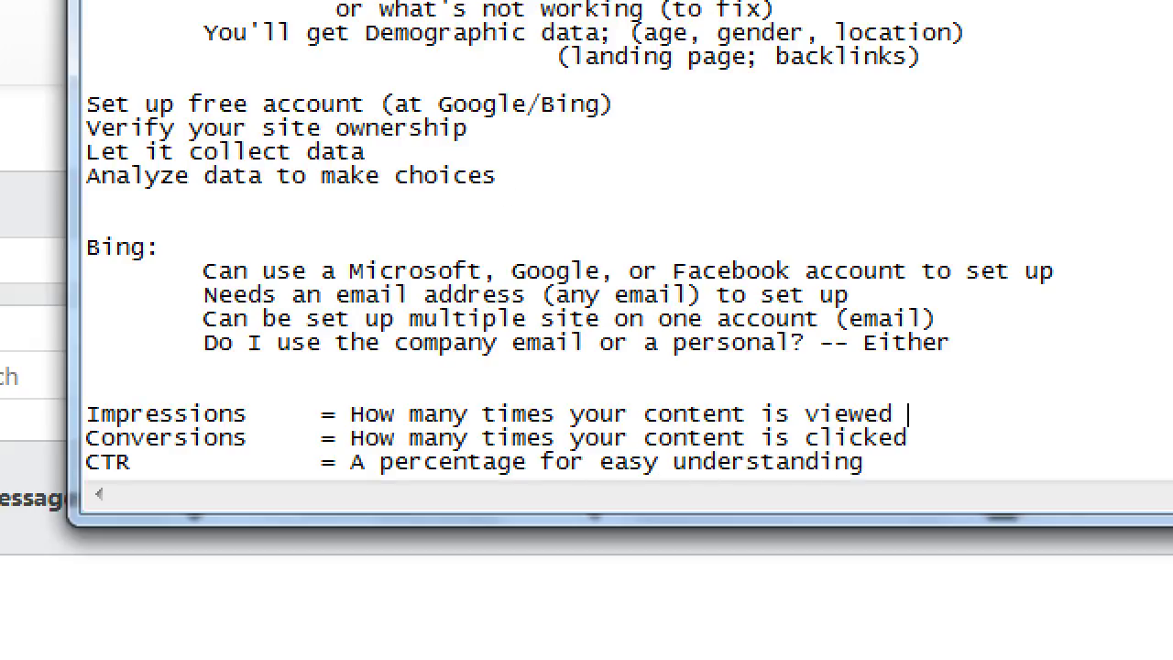
{"action": "key", "text": "Tab"}
{"action": "type", "text": "768"}
{"action": "key", "text": "Down"}
{"action": "key", "text": "Tab"}
{"action": "type", "text": "43"}
Open the Calculator and place its window beside the example figures in the notes.
{"action": "key", "text": "super"}
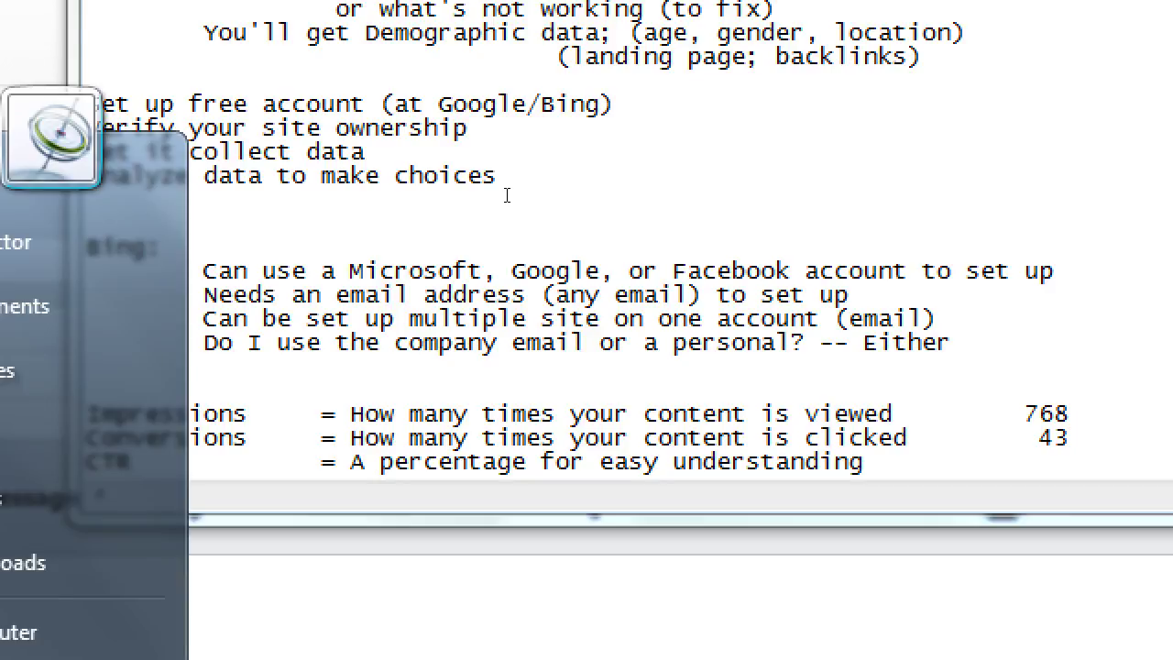
{"action": "key", "text": "super"}
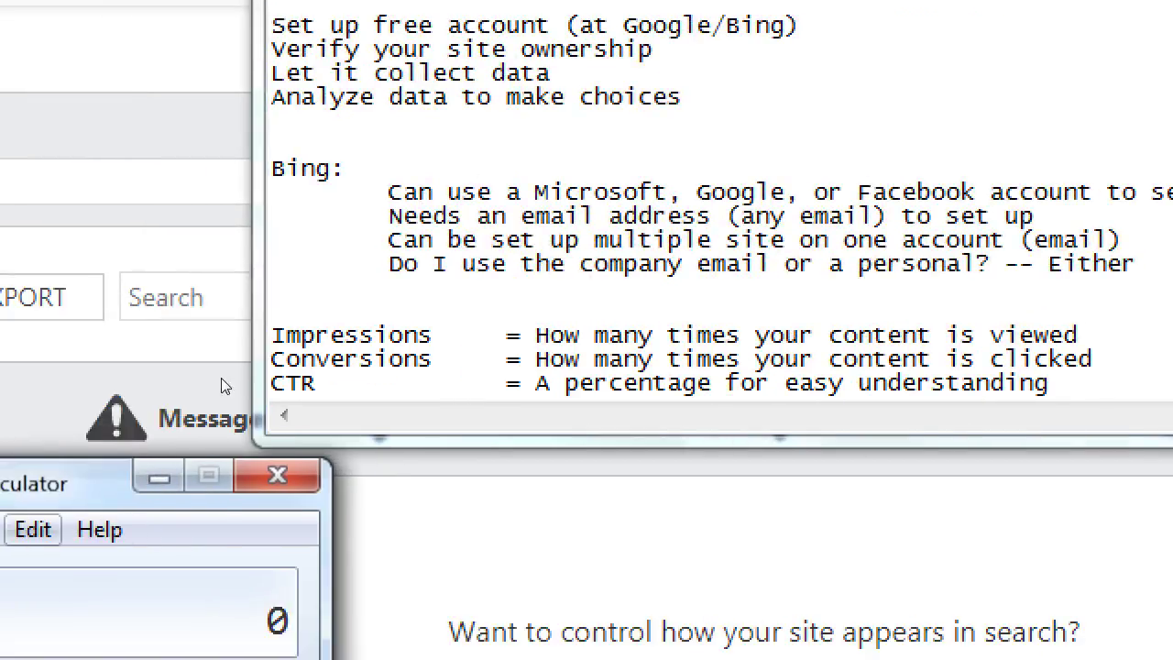
{"action": "left_click_drag", "start_coordinate": [91, 483], "coordinate": [1098, 113]}
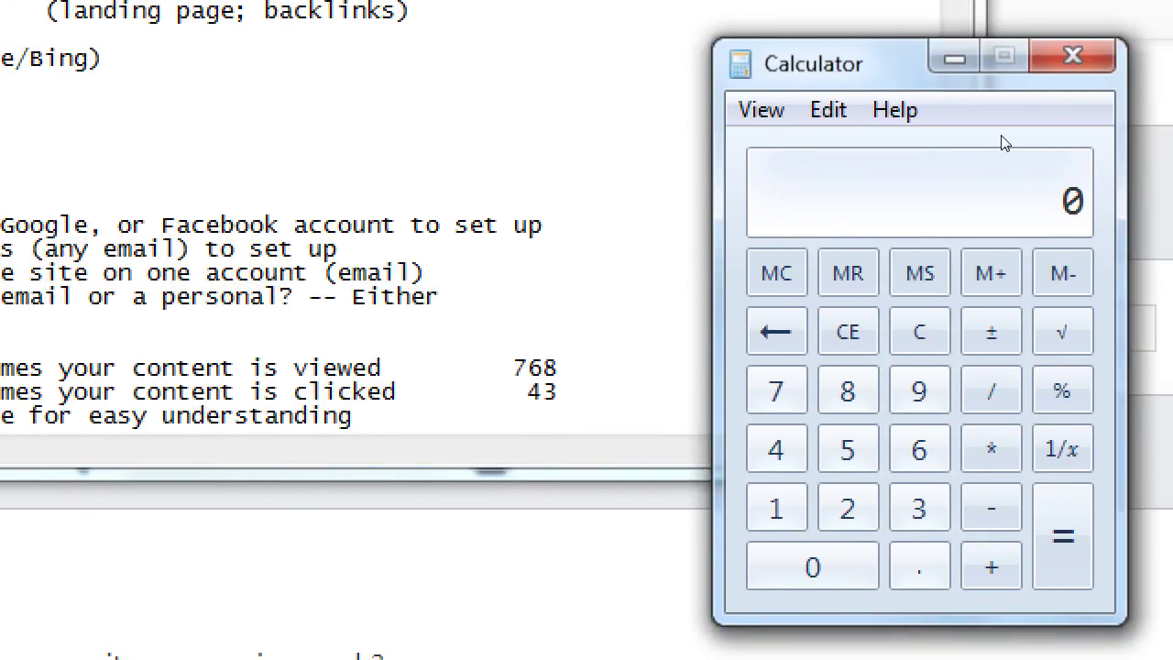
Calculate the click-through percentage by dividing 43 by 768 and multiplying the result by 100.
{"action": "type", "text": "43"}
{"action": "key", "text": "slash"}
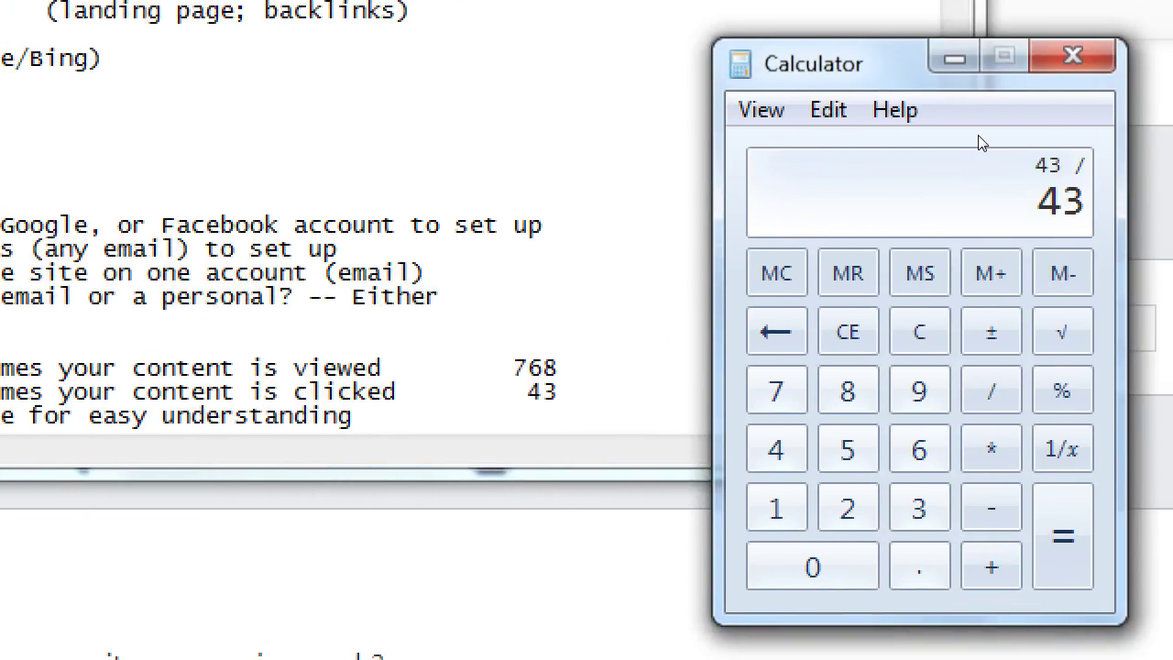
{"action": "type", "text": "768"}
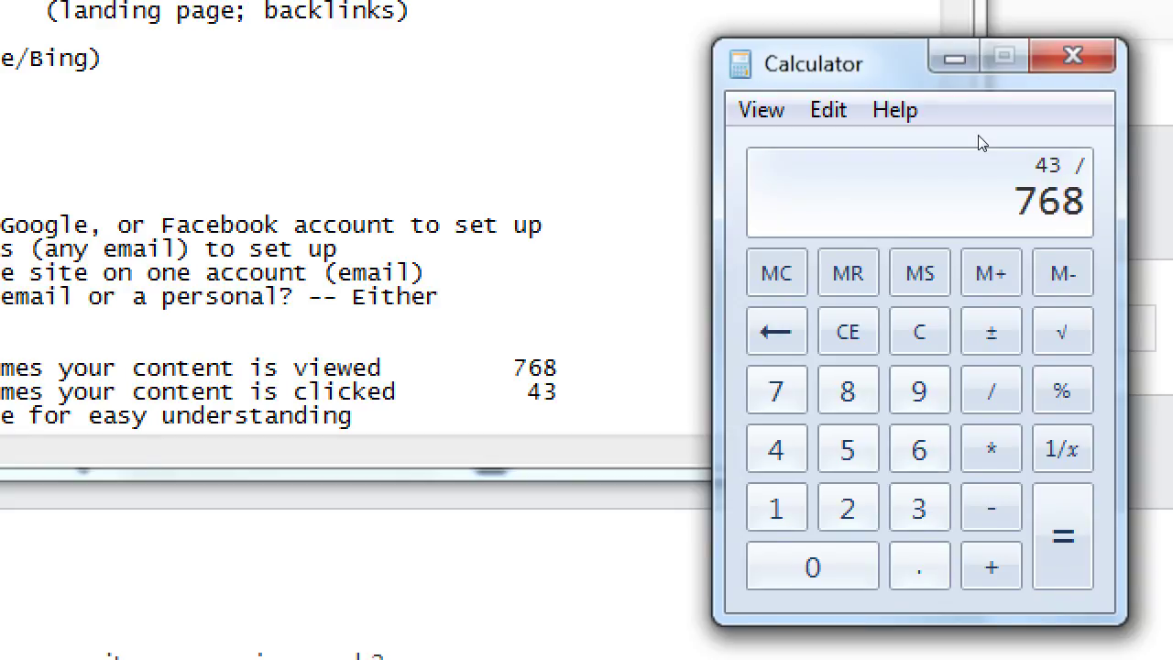
{"action": "key", "text": "Return"}
{"action": "key", "text": "asterisk"}
{"action": "type", "text": "100"}
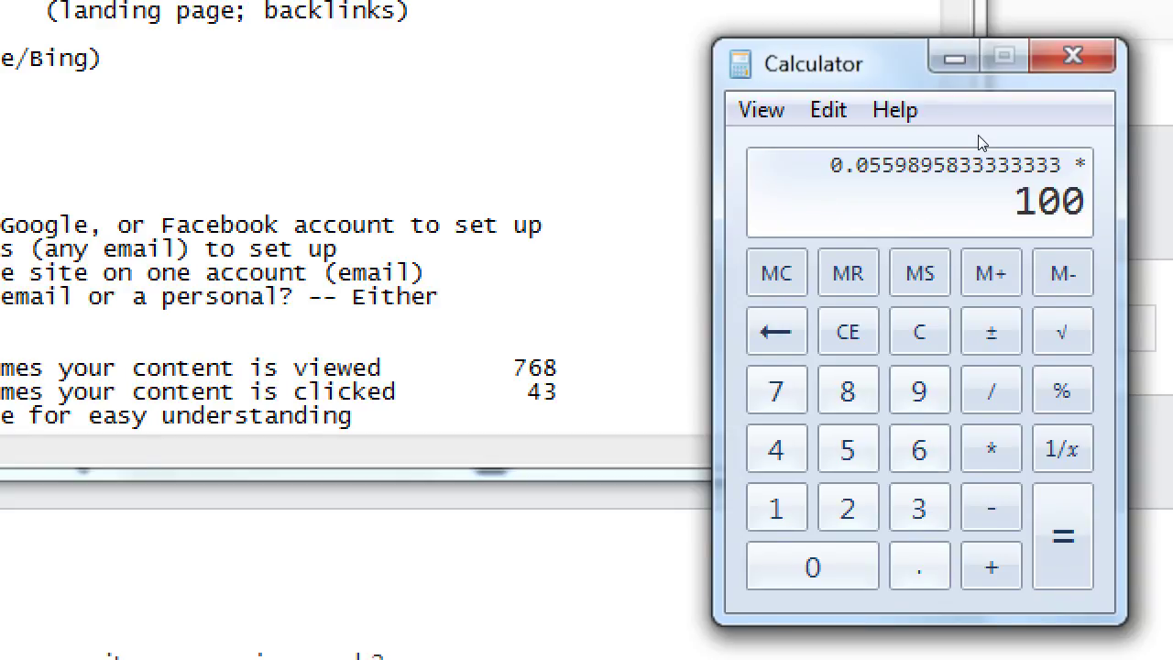
{"action": "key", "text": "Return"}
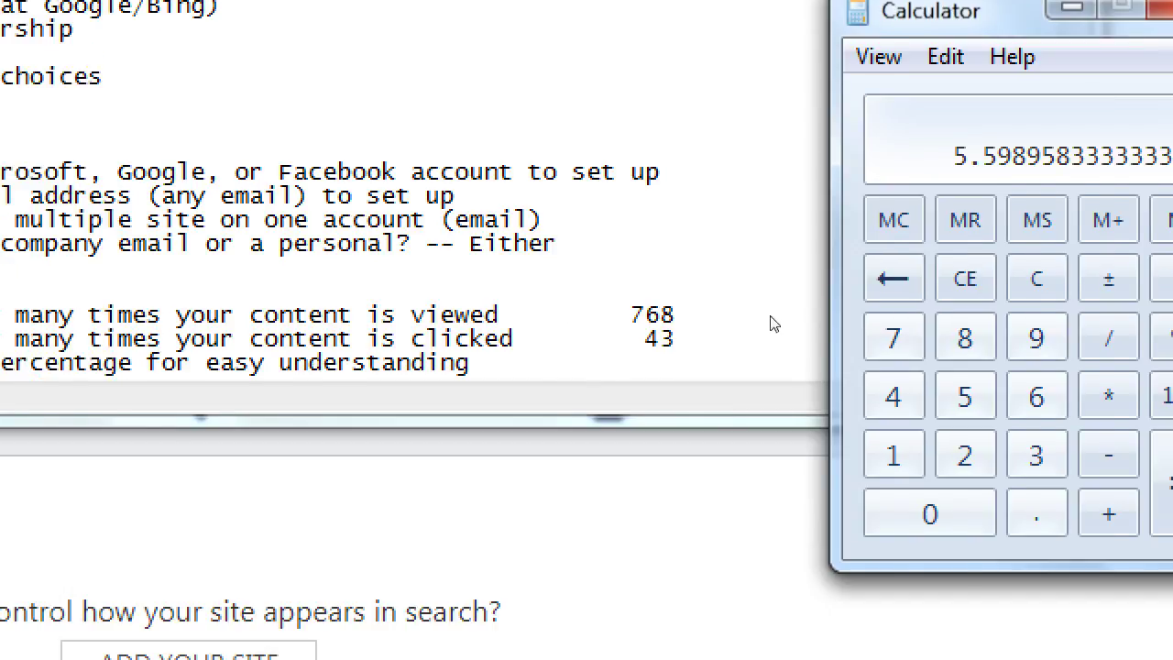
Add the example figure 5.6% after the CTR definition in the notes, lined up with the two figures above it.
{"action": "left_click", "coordinate": [689, 360]}
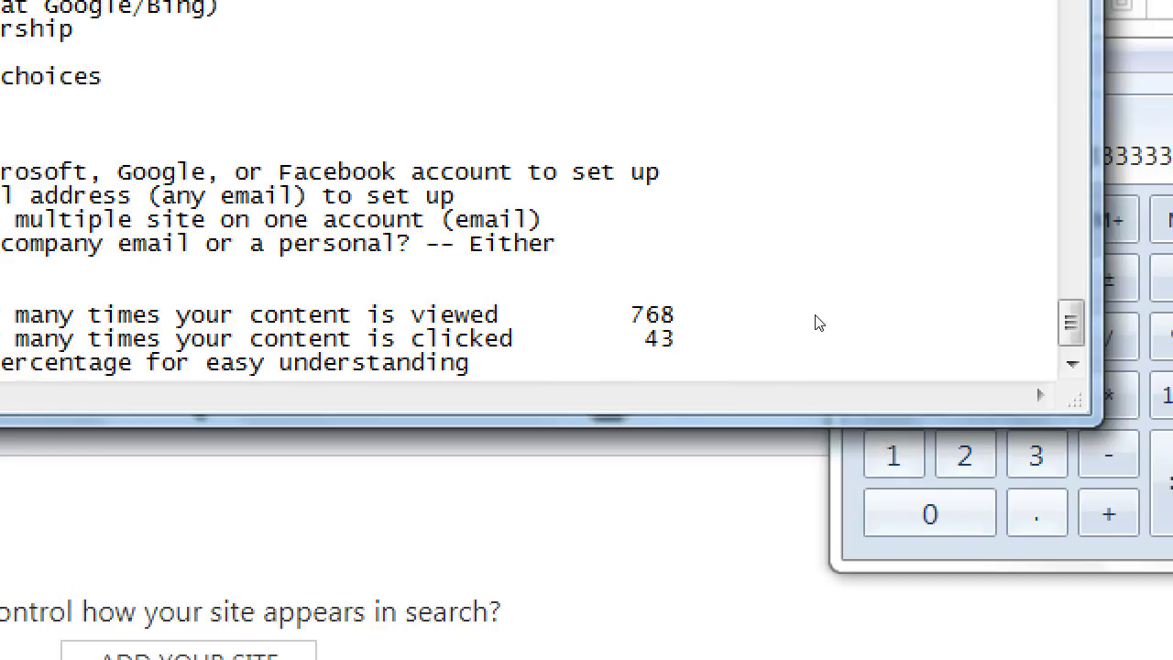
{"action": "key", "text": "Tab"}
{"action": "key", "text": "Tab"}
{"action": "key", "text": "Tab"}
{"action": "type", "text": "5.6%"}
{"action": "key", "text": "Left"}
{"action": "key", "text": "Left"}
{"action": "key", "text": "Left"}
{"action": "key", "text": "BackSpace"}
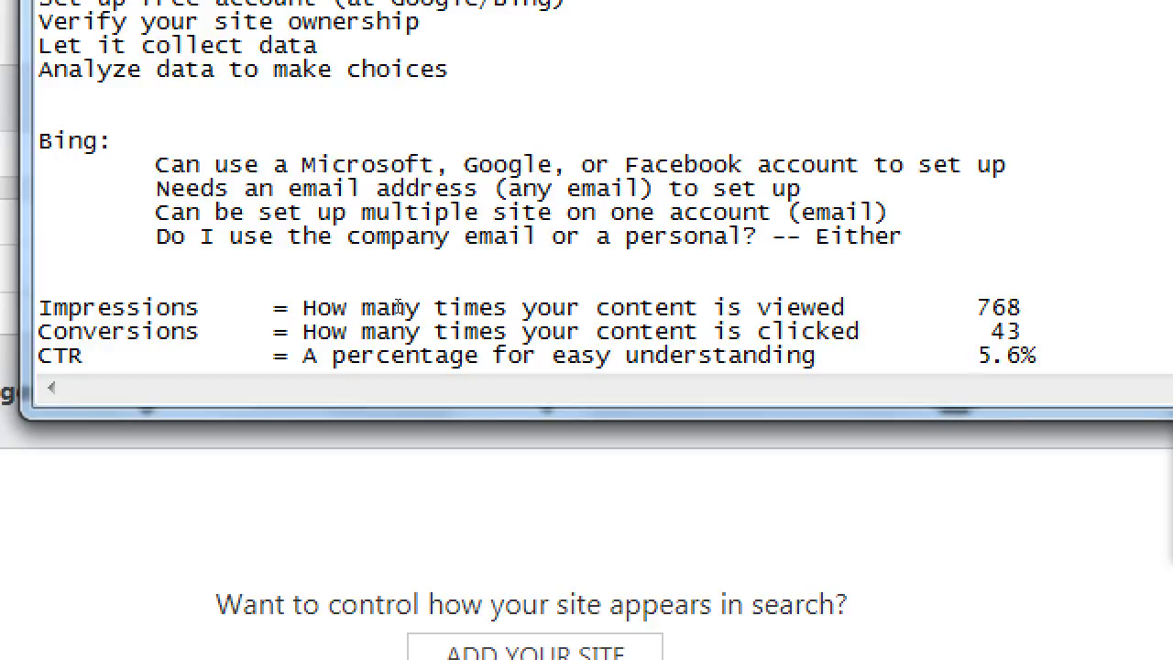
Add an indented line "Click-through rate (C/I = CTR)" beneath the CTR definition.
{"action": "key", "text": "Return"}
{"action": "key", "text": "Tab"}
{"action": "key", "text": "Tab"}
{"action": "key", "text": "Tab"}
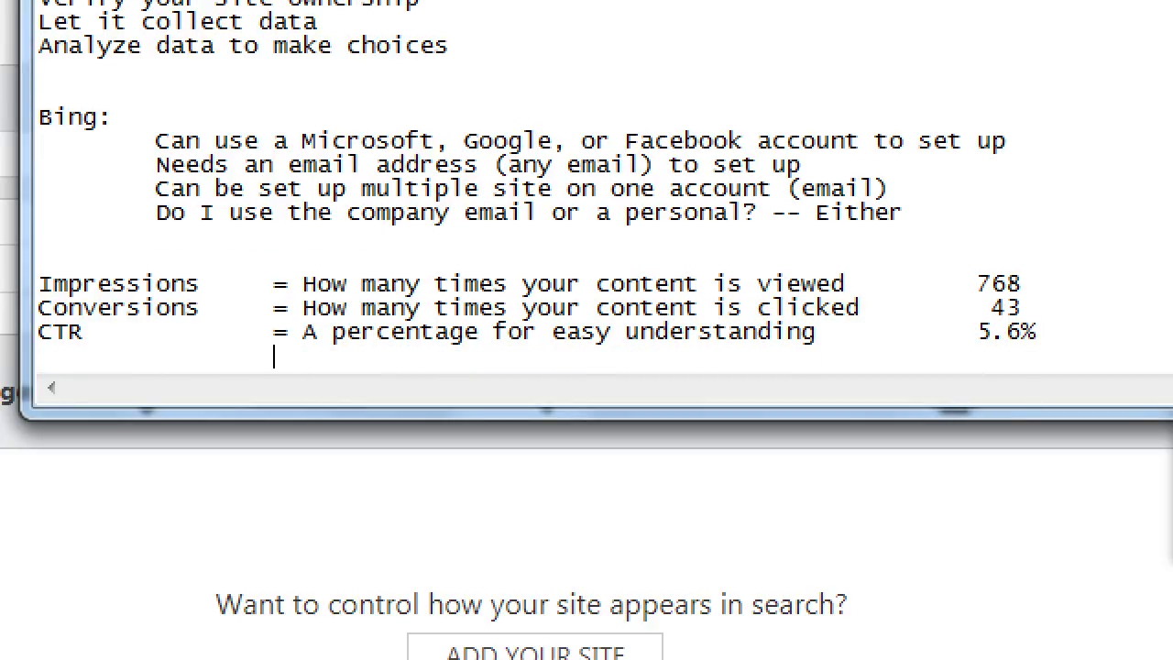
{"action": "type", "text": "Click-through rat"}
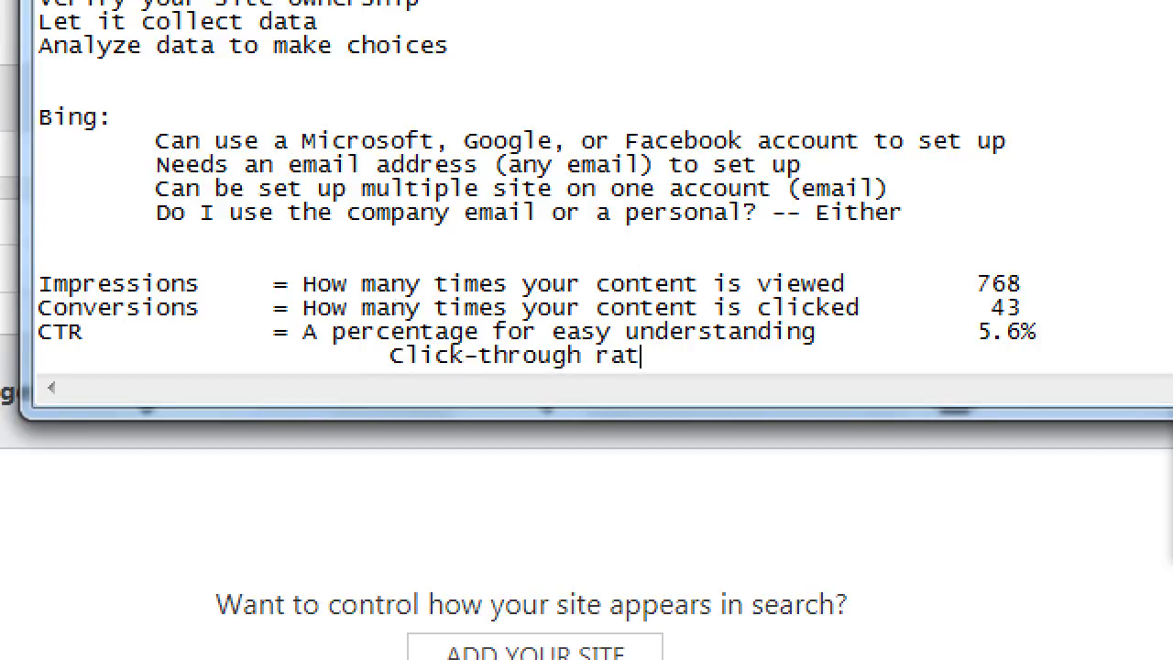
{"action": "type", "text": "e   (C/I = CTR)"}
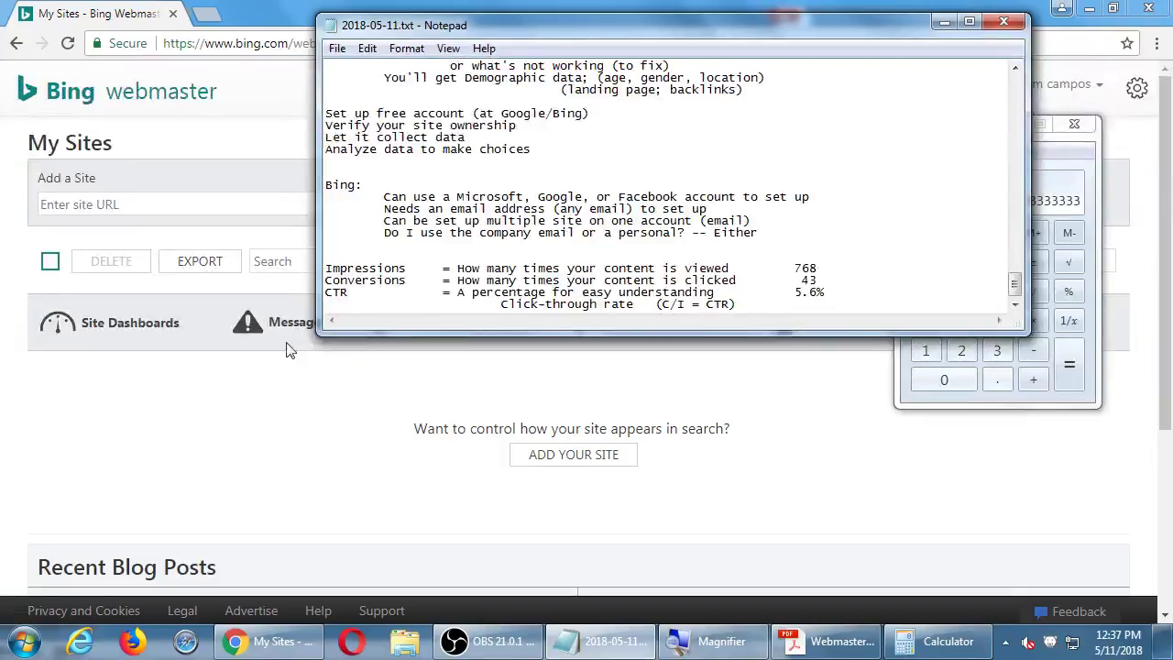
Switch to the Bing Webmaster My Sites page and examine the Appeared in Search, Clicks from Search and Pages Indexed headings.
{"action": "left_click", "coordinate": [359, 401]}
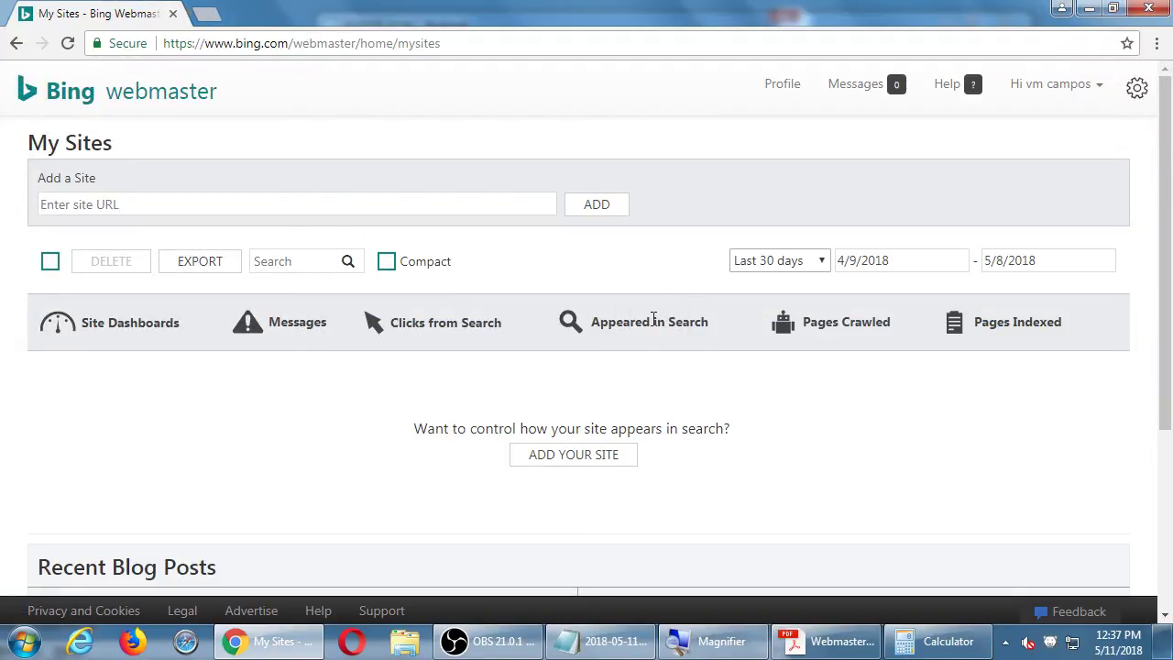
{"action": "left_click_drag", "start_coordinate": [635, 321], "coordinate": [694, 318]}
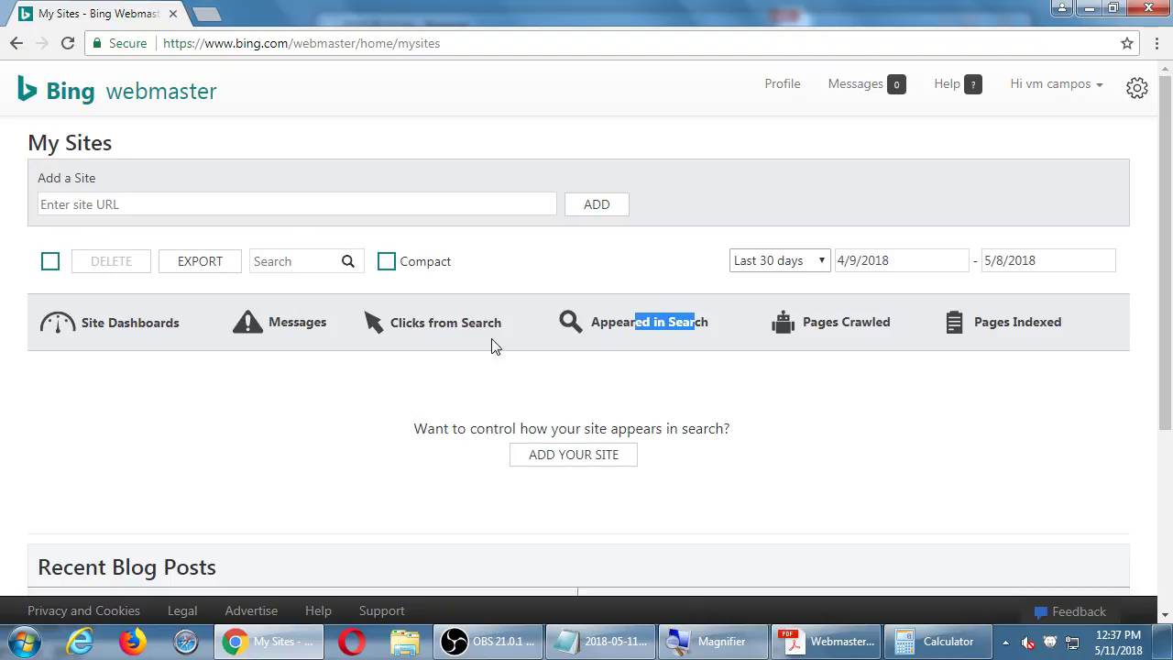
{"action": "double_click", "coordinate": [428, 322]}
{"action": "left_click", "coordinate": [498, 292]}
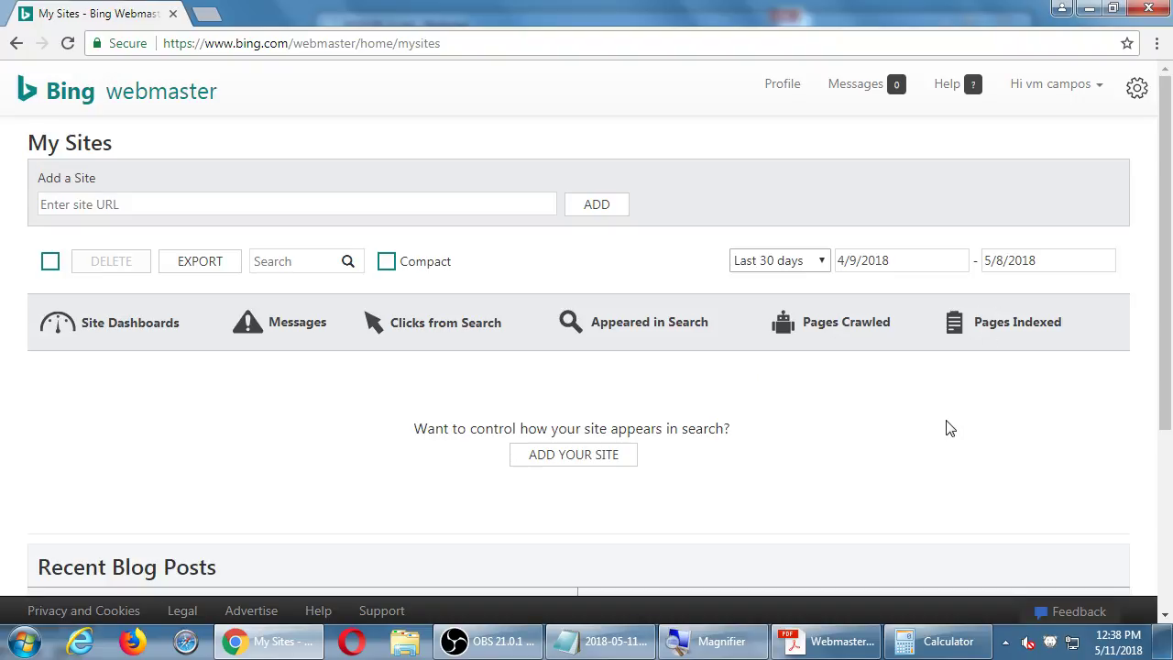
{"action": "key", "text": "super+plus"}
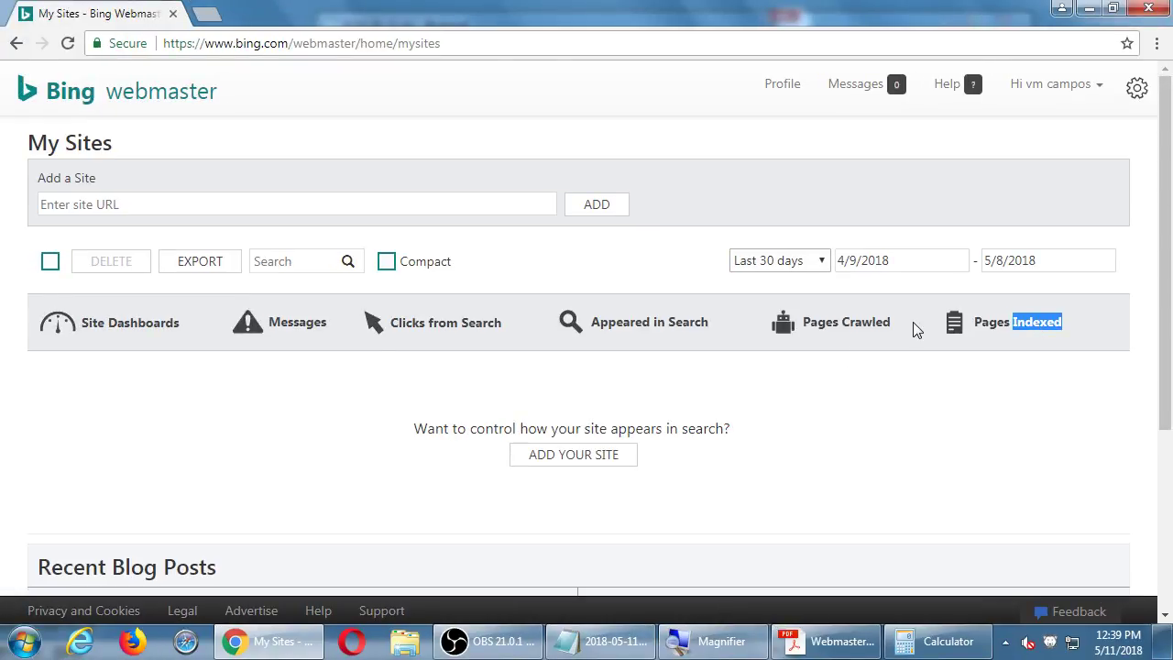
{"action": "left_click", "coordinate": [739, 201]}
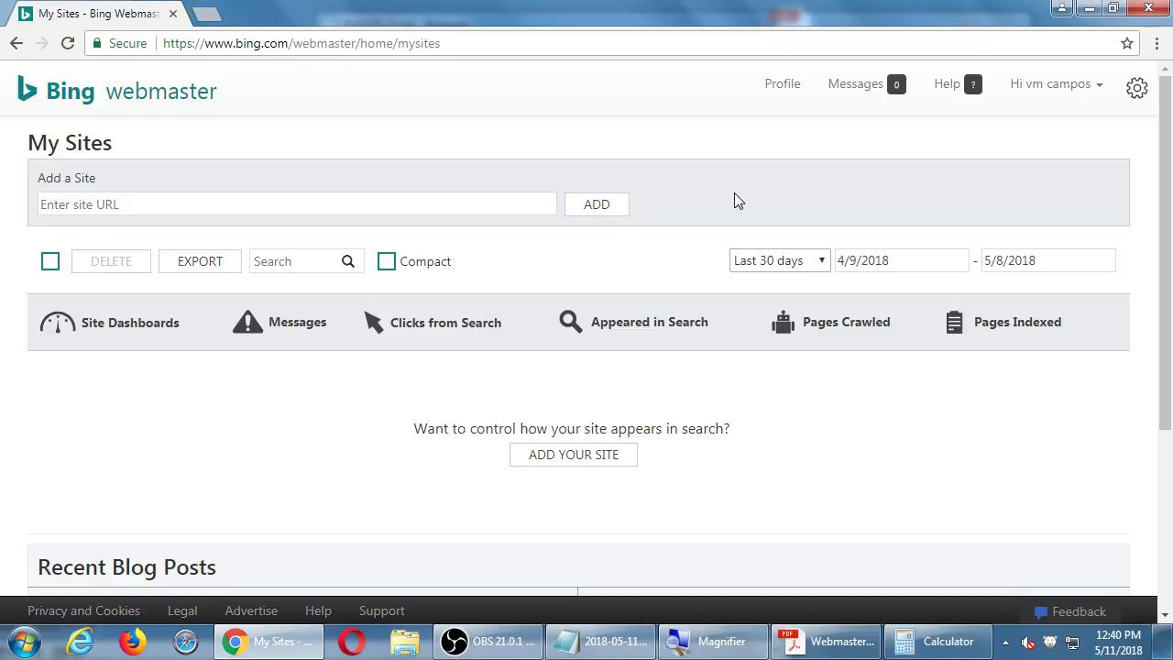
Examine the date range choices on My Sites and the Pages Crawled and Pages Indexed headings.
{"action": "left_click", "coordinate": [768, 264]}
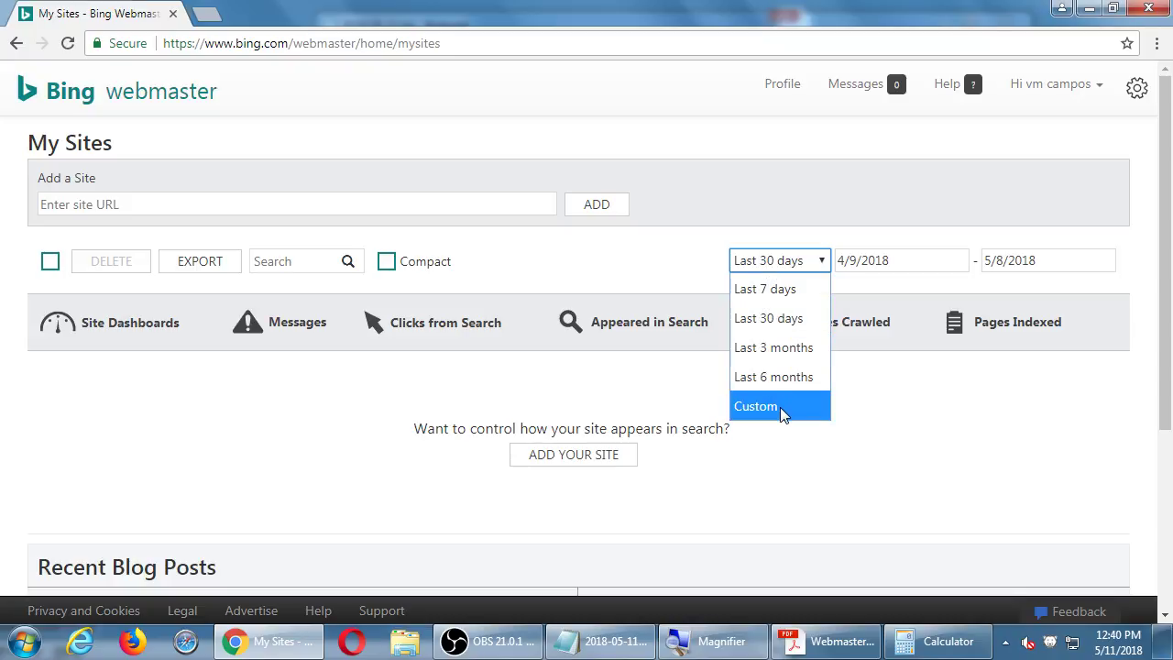
{"action": "left_click", "coordinate": [867, 398]}
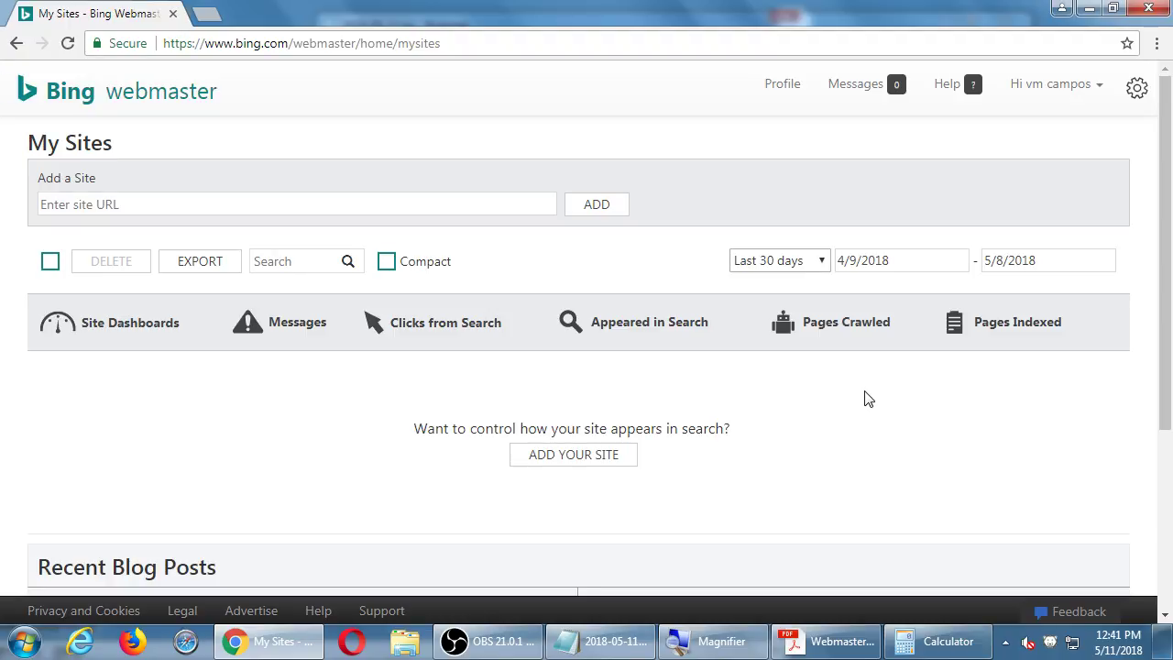
{"action": "double_click", "coordinate": [820, 322]}
{"action": "left_click", "coordinate": [1003, 407]}
{"action": "left_click_drag", "start_coordinate": [843, 322], "coordinate": [1016, 326]}
{"action": "left_click", "coordinate": [1015, 326]}
{"action": "left_click", "coordinate": [185, 207]}
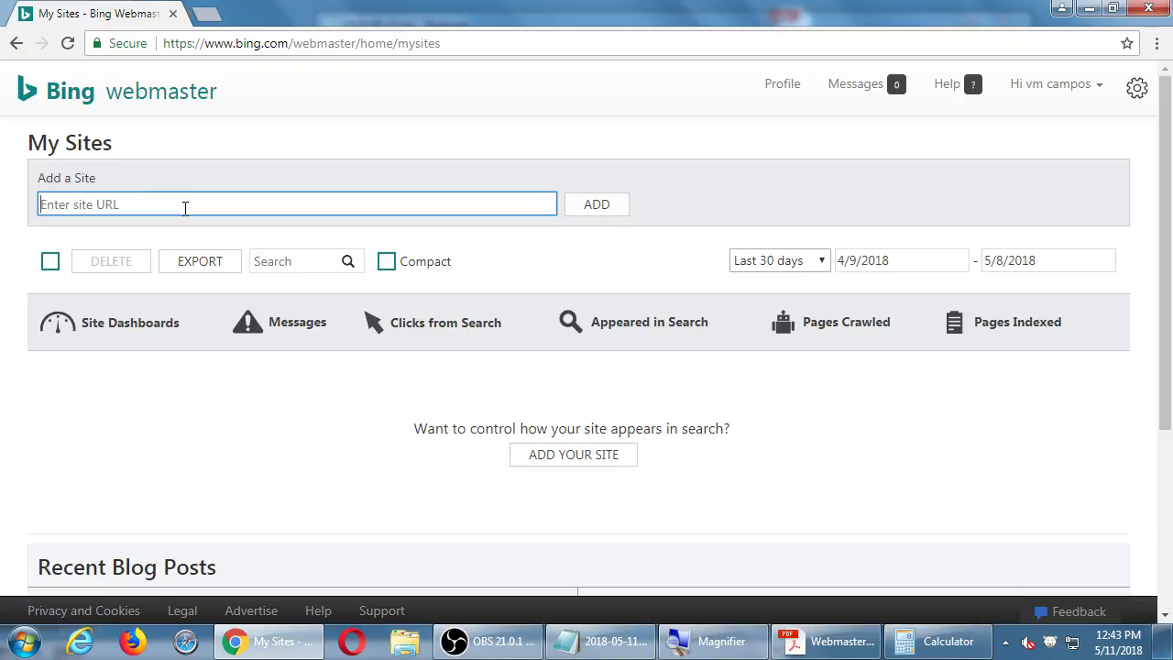
{"action": "type", "text": "http://victorws"}
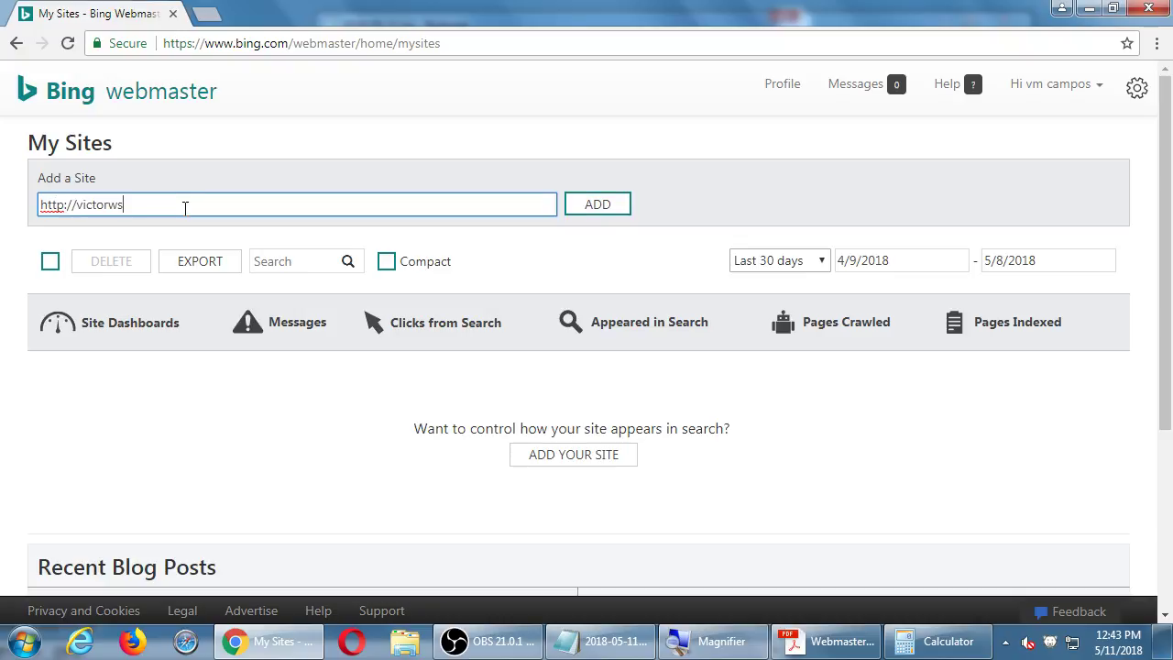
{"action": "key", "text": "BackSpace"}
{"action": "key", "text": "BackSpace"}
{"action": "type", "text": "ssandiegobakery.com"}
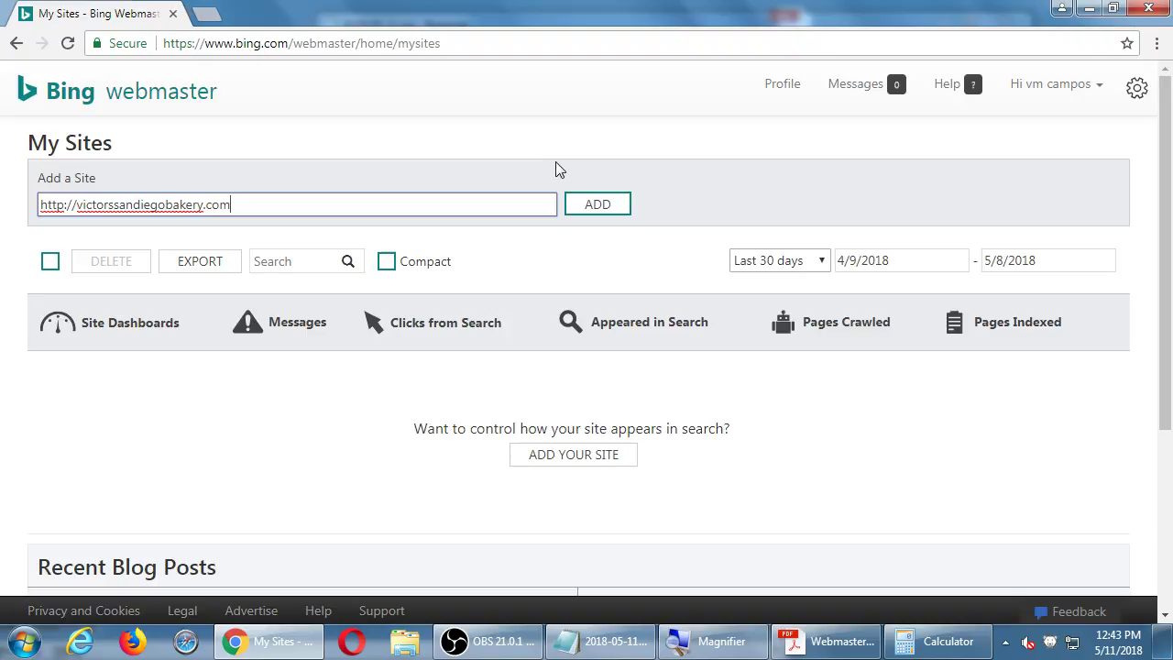
{"action": "left_click", "coordinate": [612, 212]}
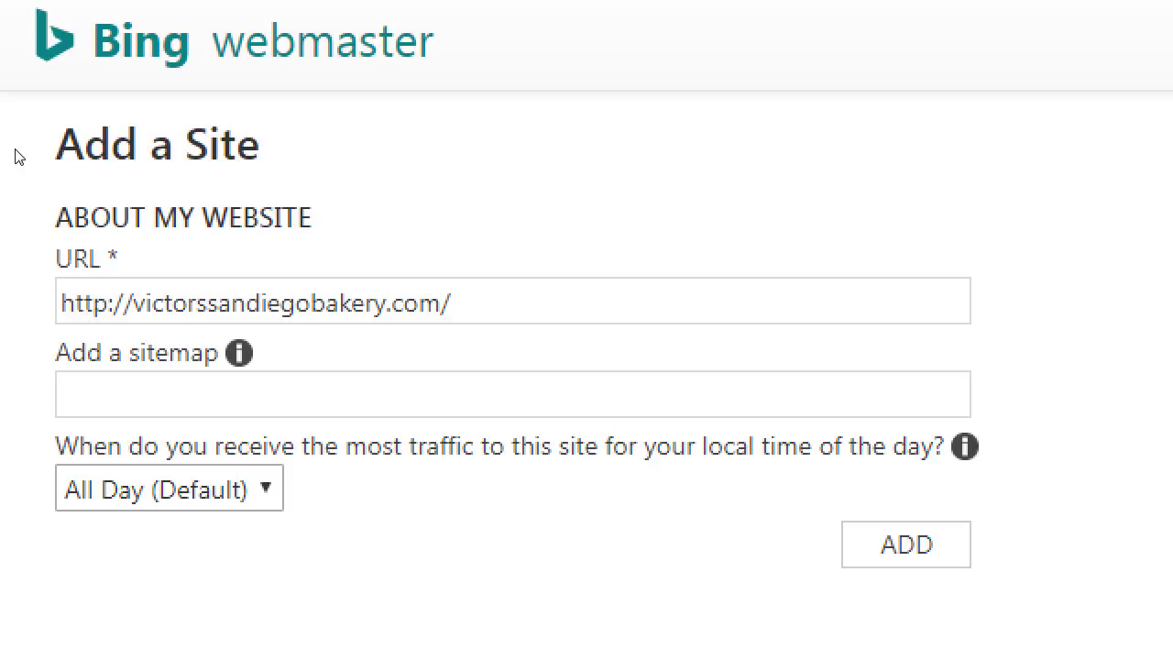
Read the help information for the sitemap field on the Add a Site form.
{"action": "key", "text": "Tab"}
{"action": "key", "text": "Tab"}
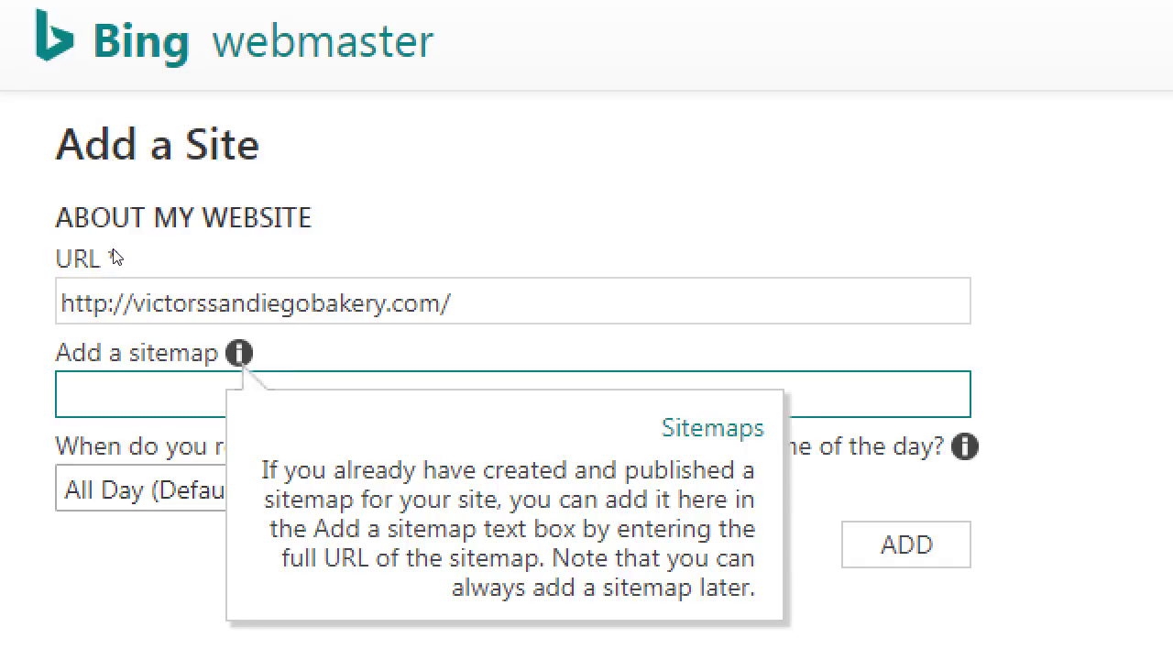
{"action": "left_click", "coordinate": [239, 352]}
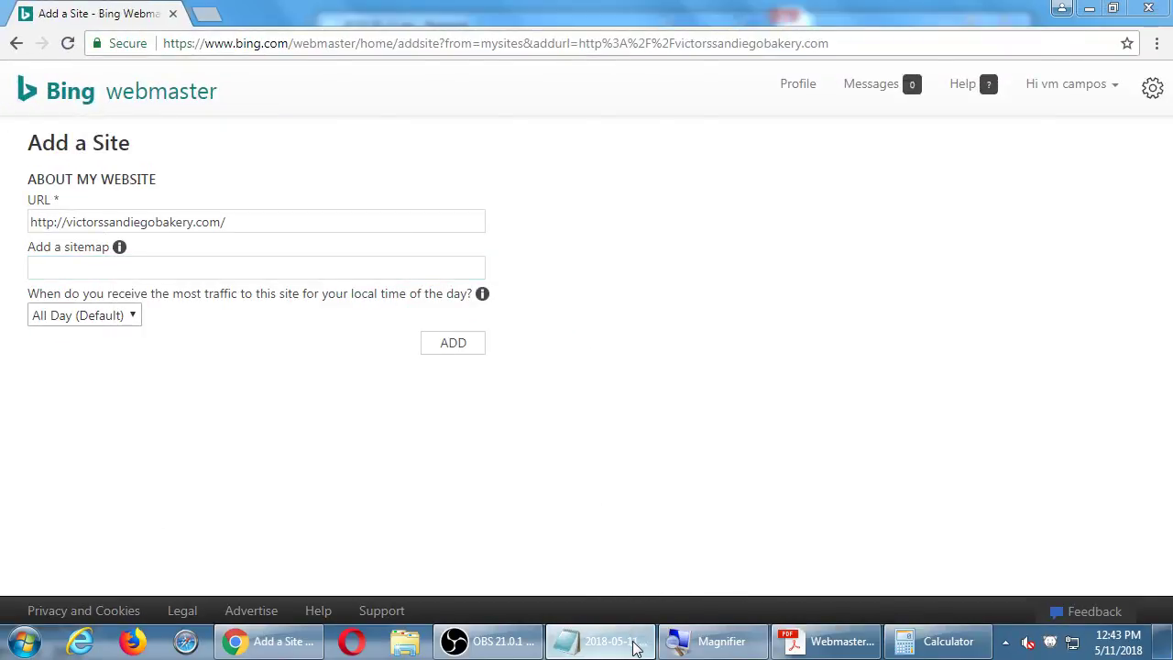
Switch to the Notepad notes and add "When you verify a site, you'll want to add a Sitemap at some point" after a blank line below CTR.
{"action": "left_click", "coordinate": [635, 647]}
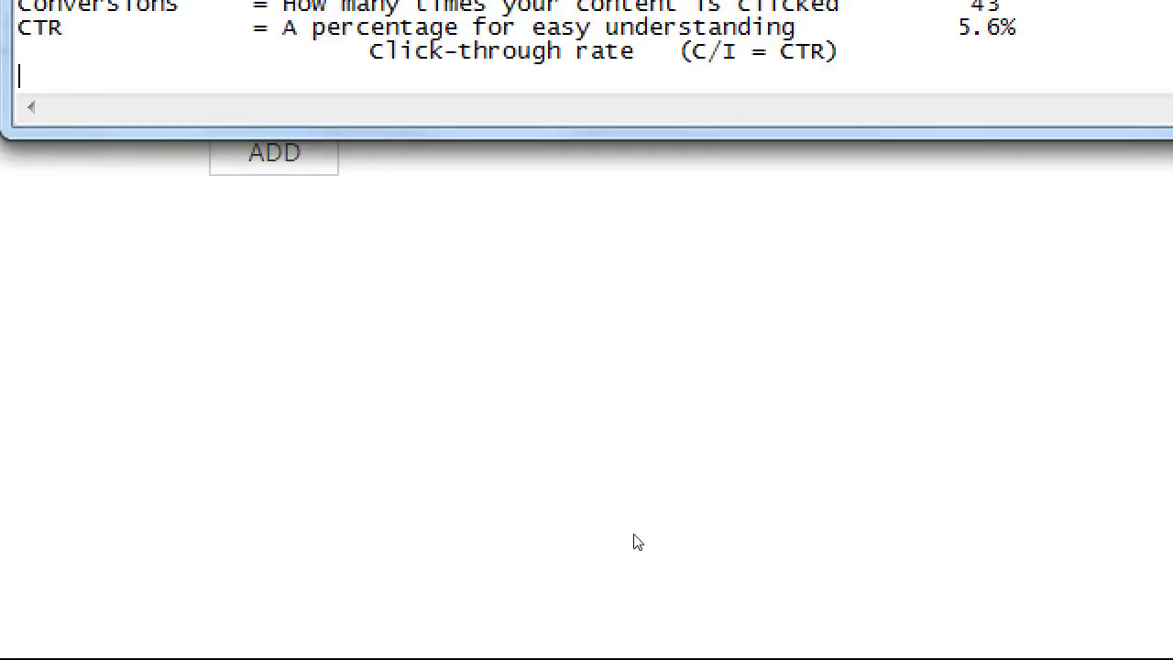
{"action": "type", "text": "Wh"}
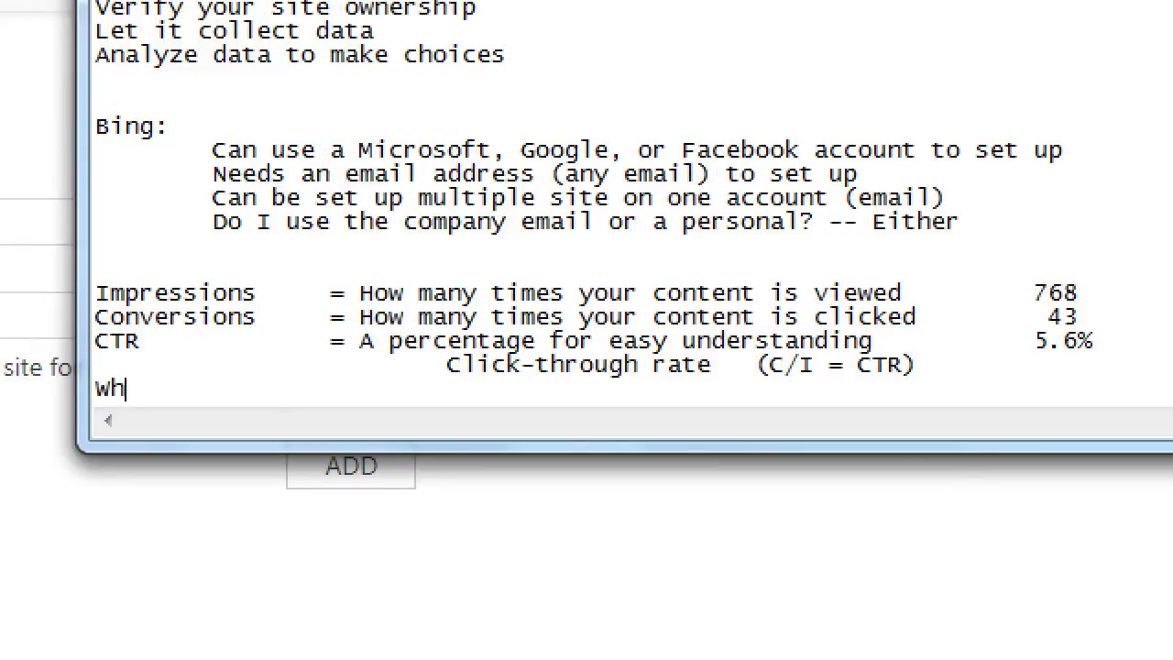
{"action": "type", "text": "en you verify "}
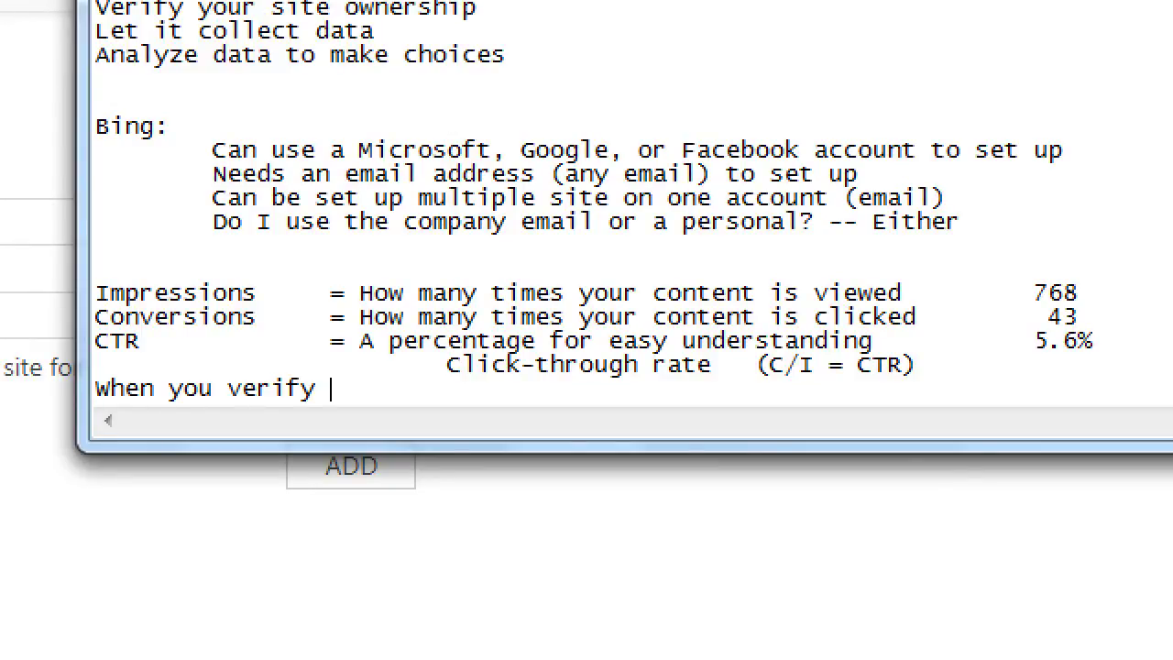
{"action": "type", "text": "a site, you'll wa"}
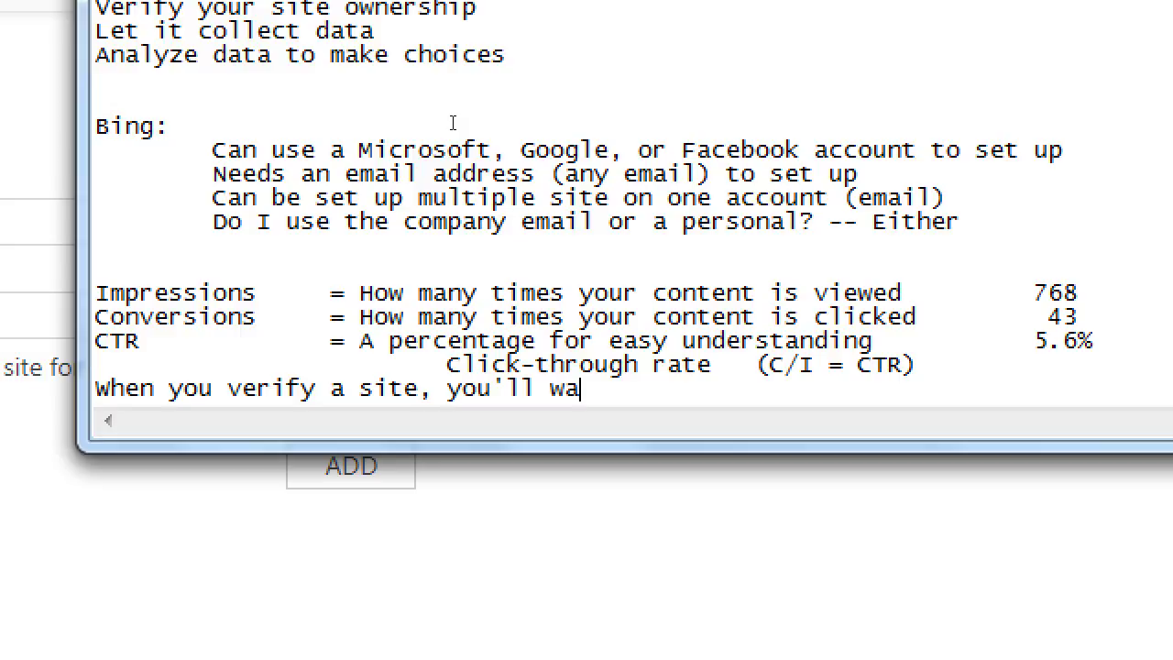
{"action": "key", "text": "Home"}
{"action": "key", "text": "Return"}
{"action": "key", "text": "End"}
{"action": "type", "text": "n"}
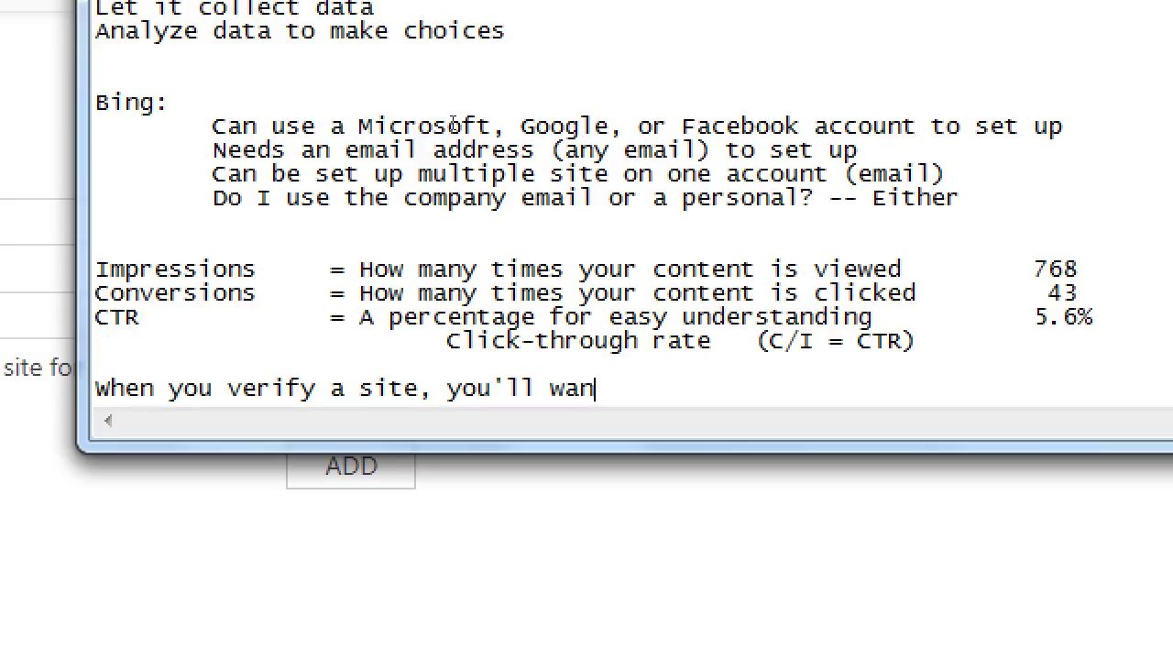
{"action": "type", "text": "t to add a Sit"}
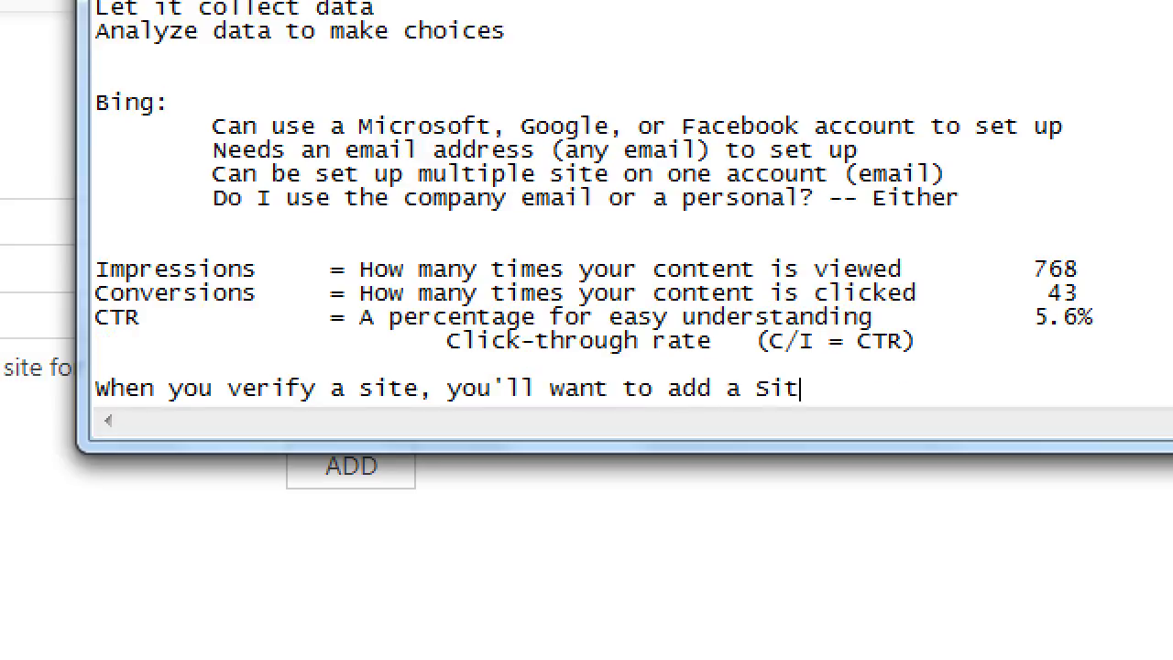
{"action": "type", "text": "emap at some point"}
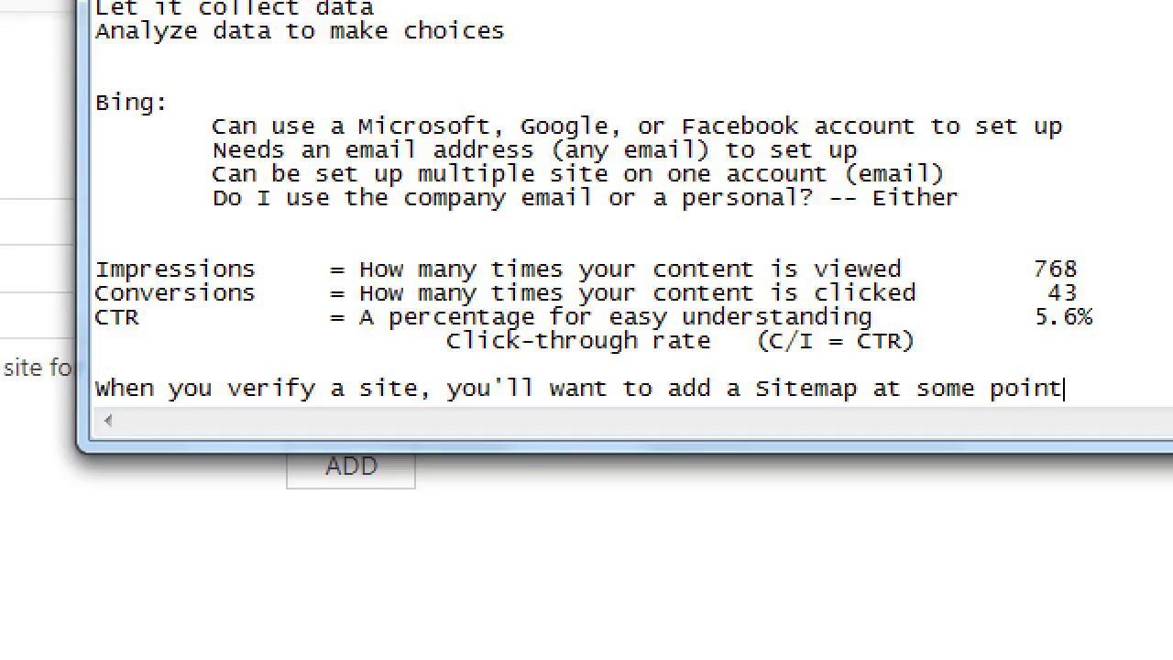
Add the indented line "A sitemap is a listing of all the pages on your site" beneath the Sitemap note.
{"action": "key", "text": "Return"}
{"action": "key", "text": "Tab"}
{"action": "type", "text": "A si"}
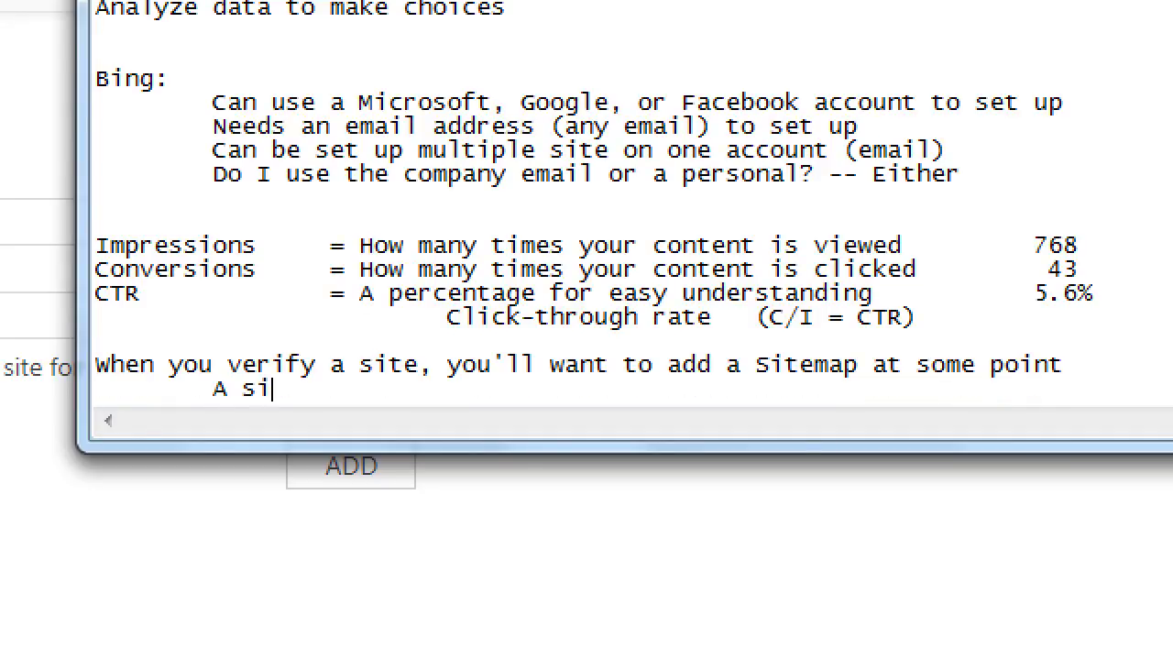
{"action": "type", "text": "temap is a listing of all th"}
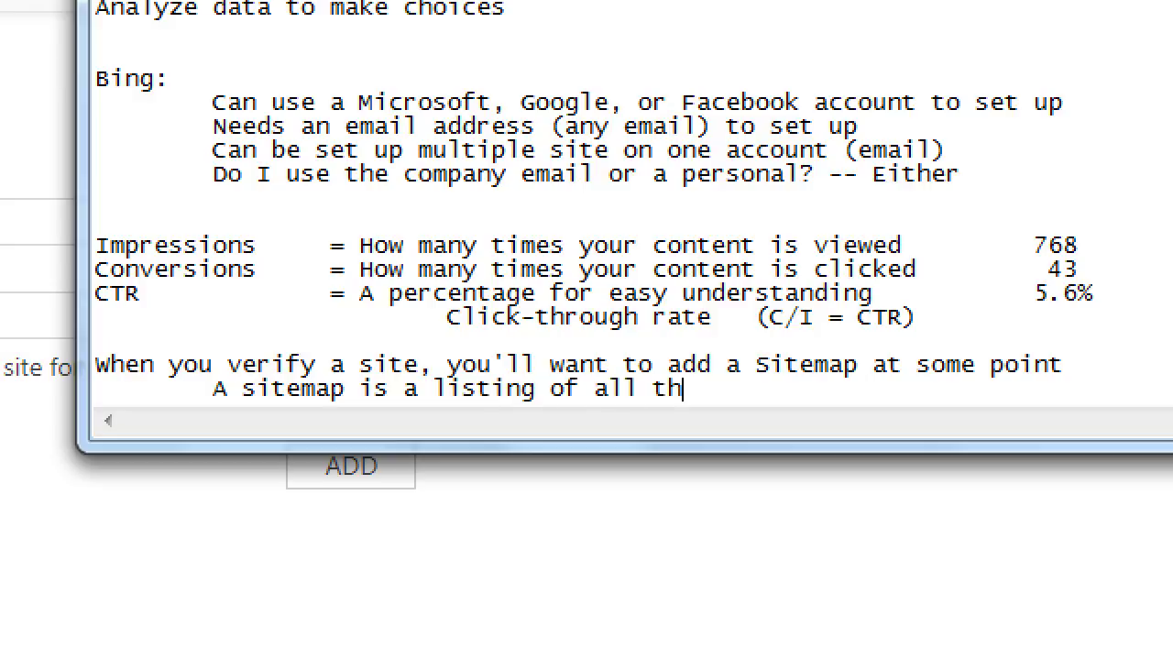
{"action": "type", "text": "e pages on your site"}
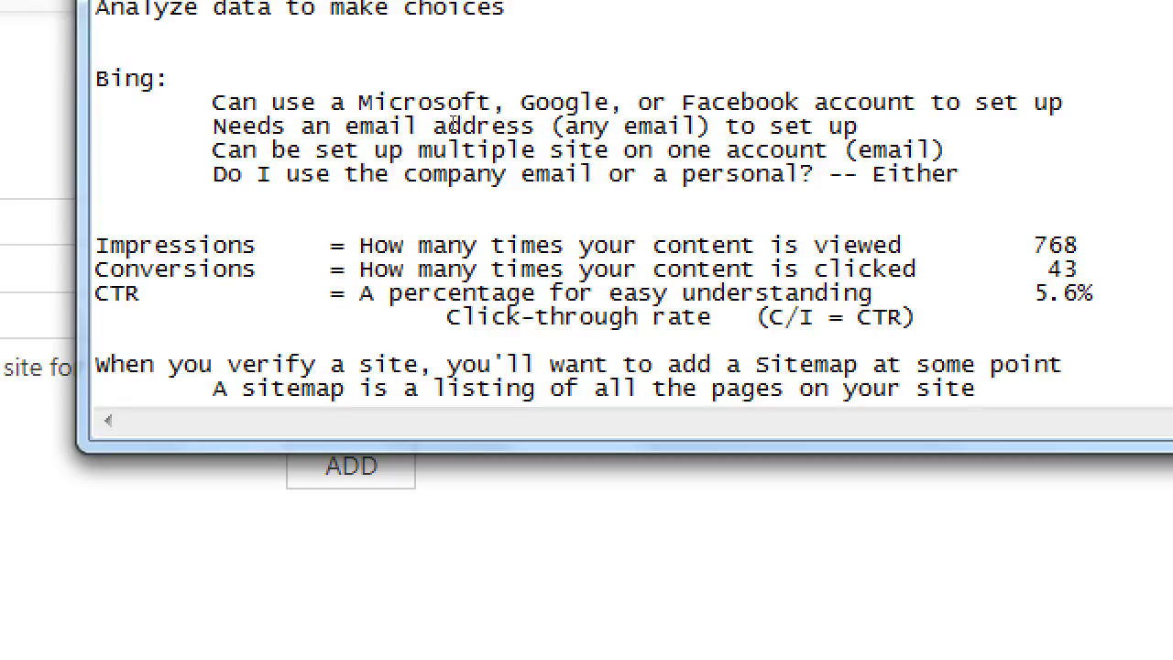
{"action": "key", "text": "Return"}
{"action": "key", "text": "Tab"}
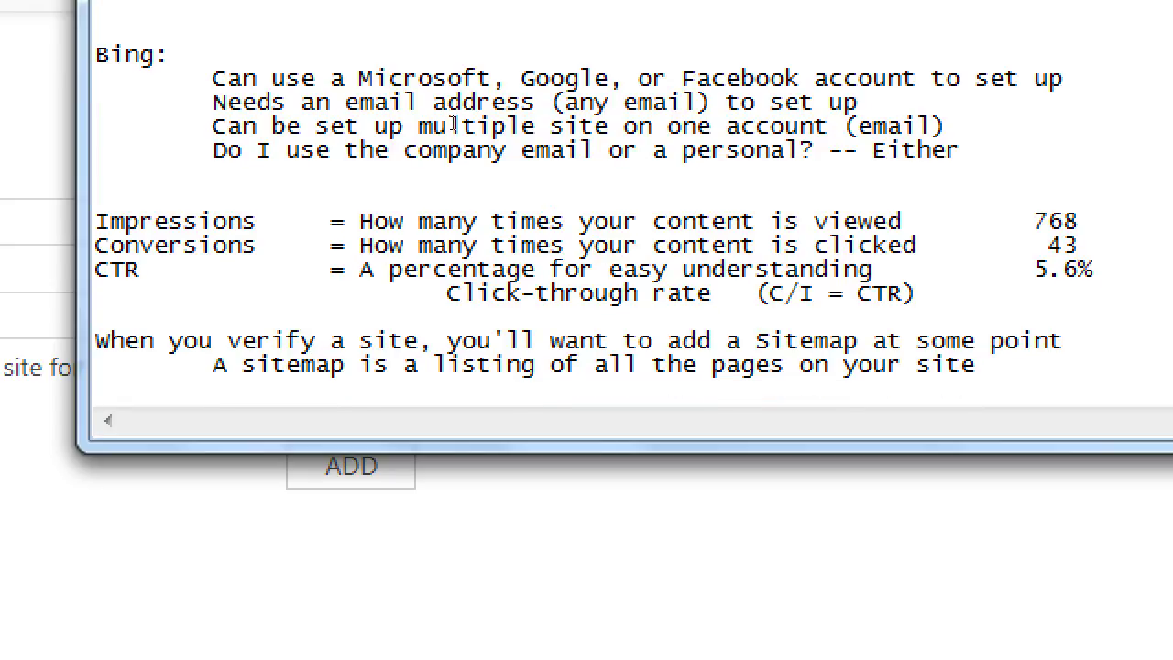
{"action": "type", "text": "Often yours tie"}
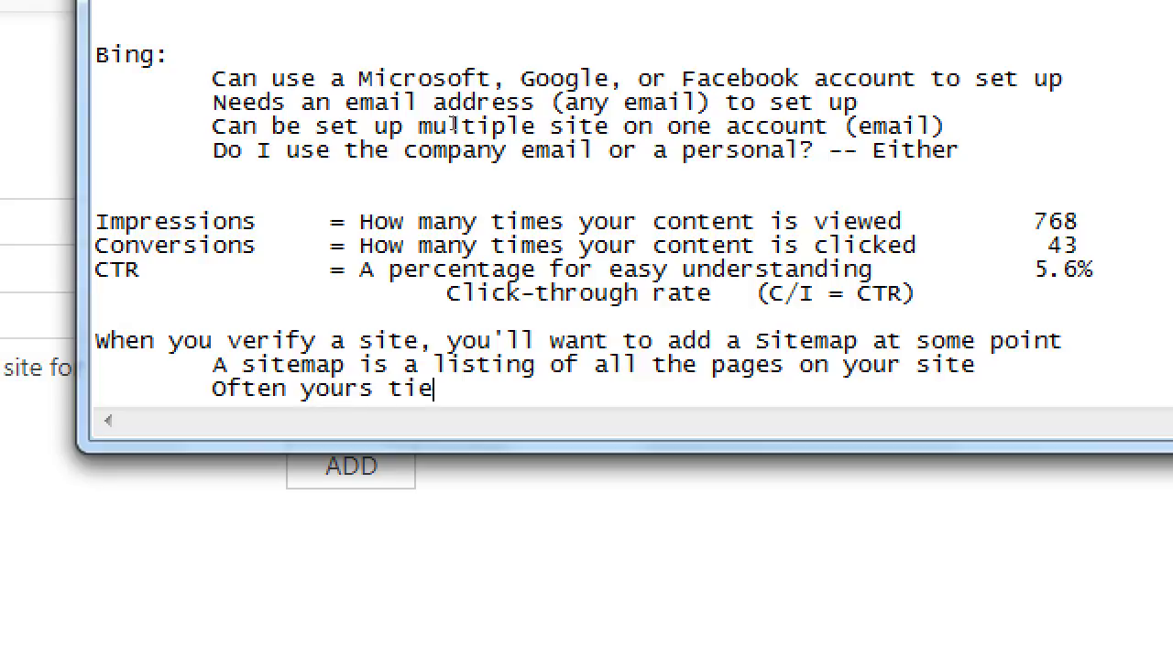
{"action": "key", "text": "BackSpace"}
{"action": "key", "text": "BackSpace"}
{"action": "key", "text": "BackSpace"}
{"action": "key", "text": "BackSpace"}
{"action": "key", "text": "BackSpace"}
{"action": "type", "text": "site map is "}
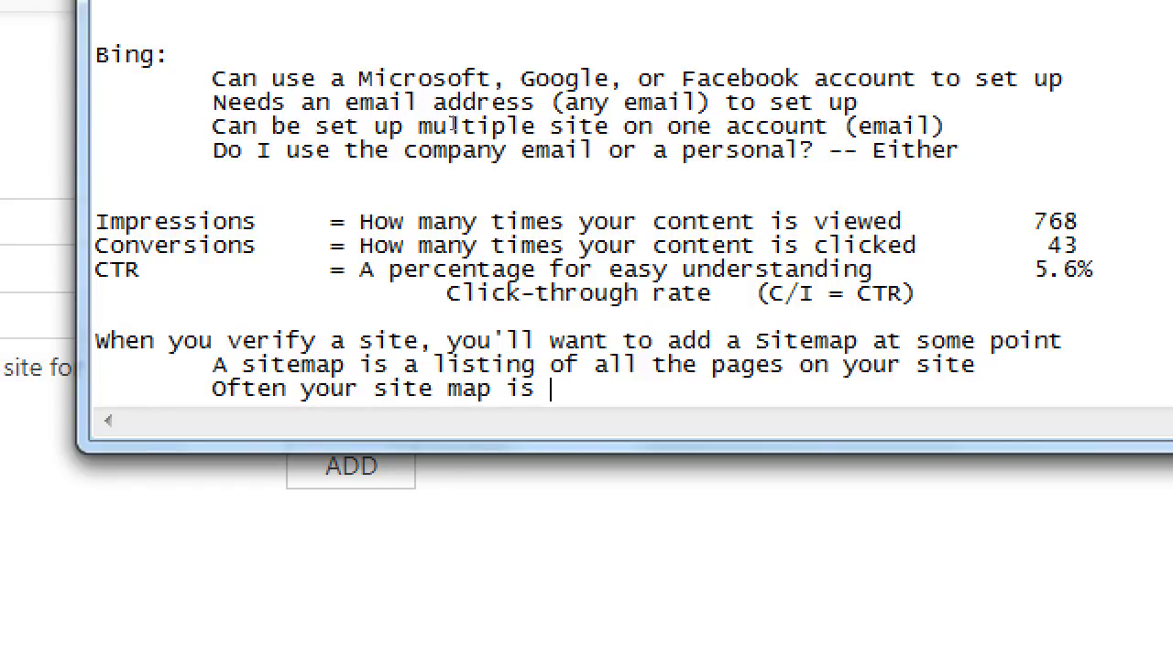
{"action": "type", "text": "http://vi"}
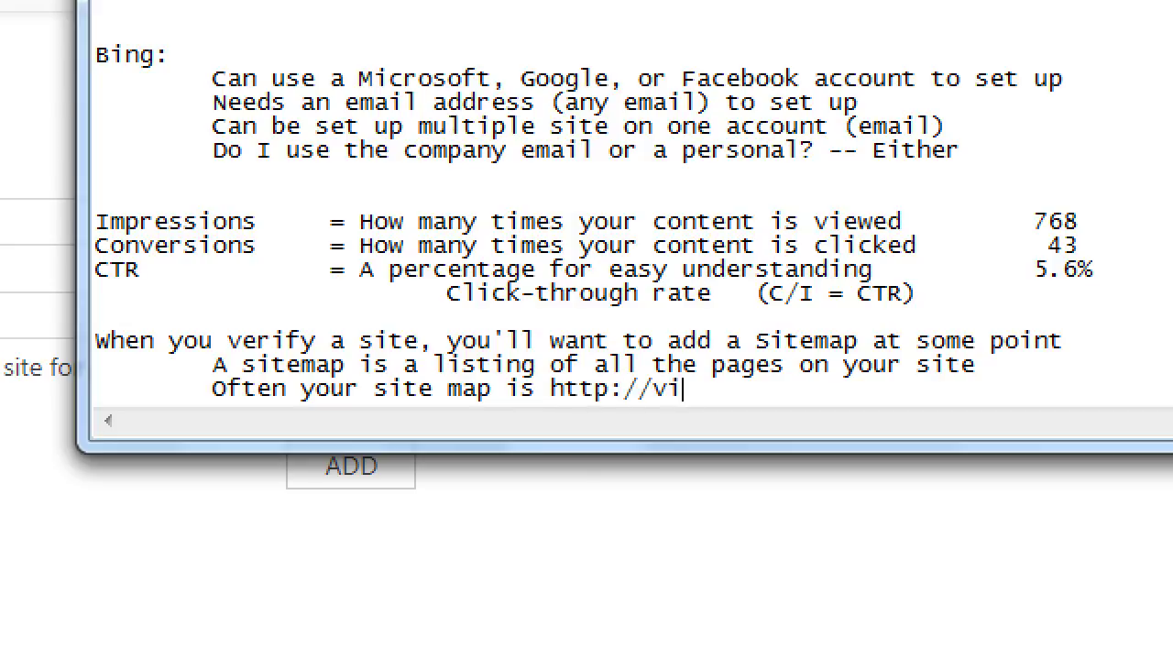
{"action": "type", "text": "ctorsco"}
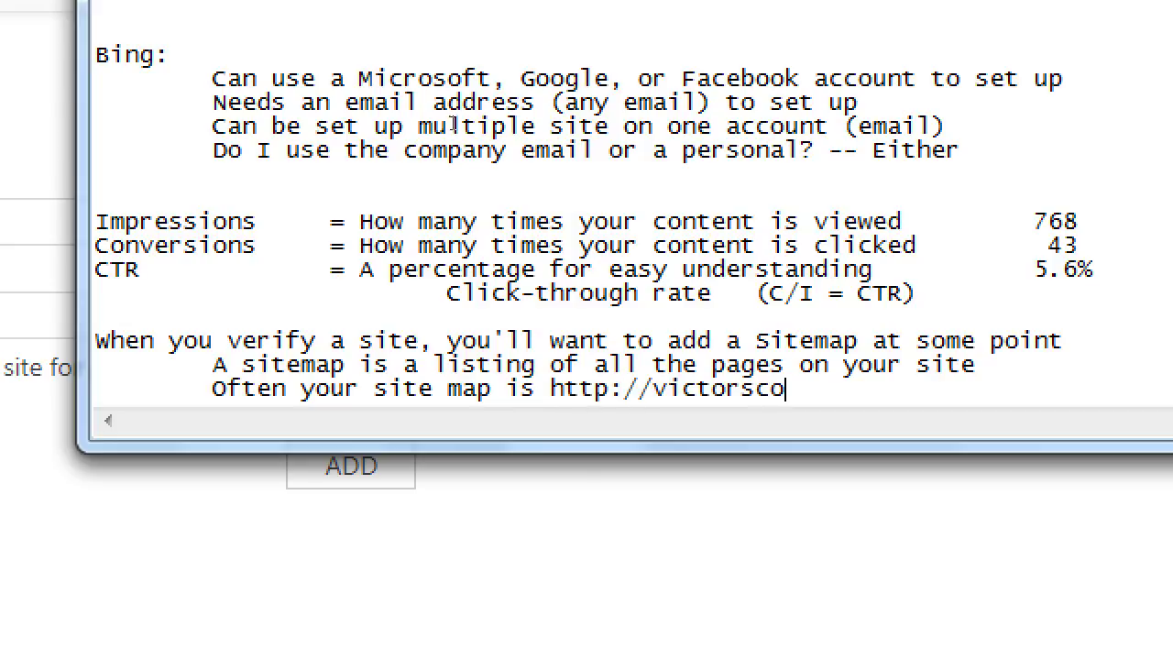
{"action": "key", "text": "BackSpace"}
{"action": "key", "text": "BackSpace"}
{"action": "type", "text": ".com/sit"}
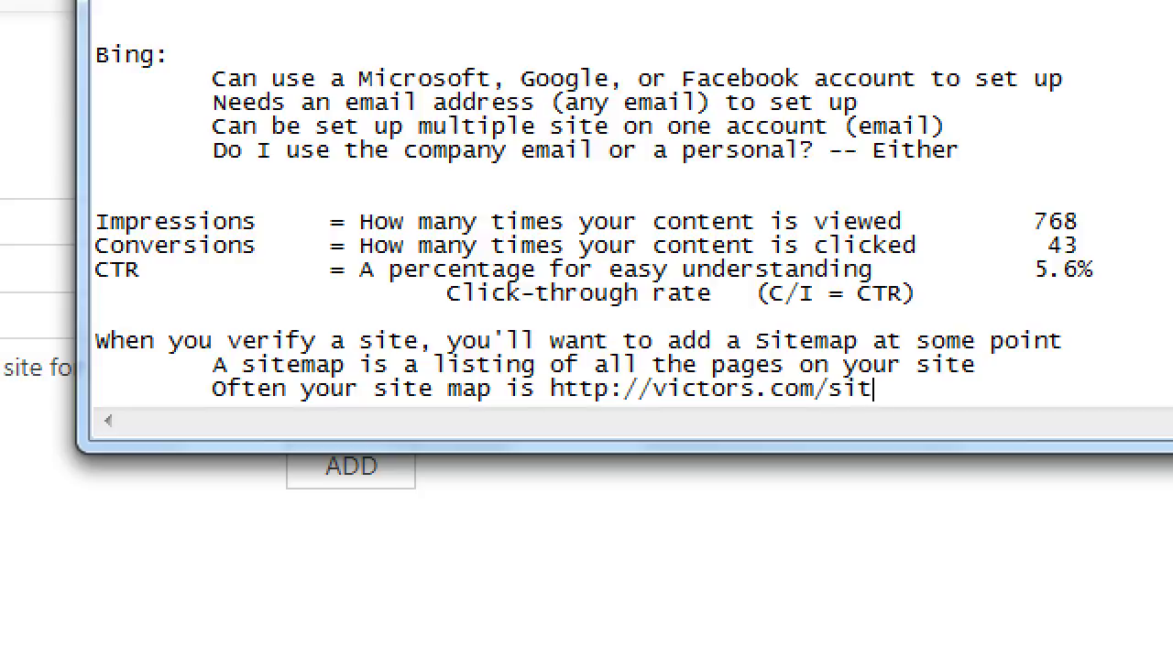
{"action": "type", "text": "emap.xml"}
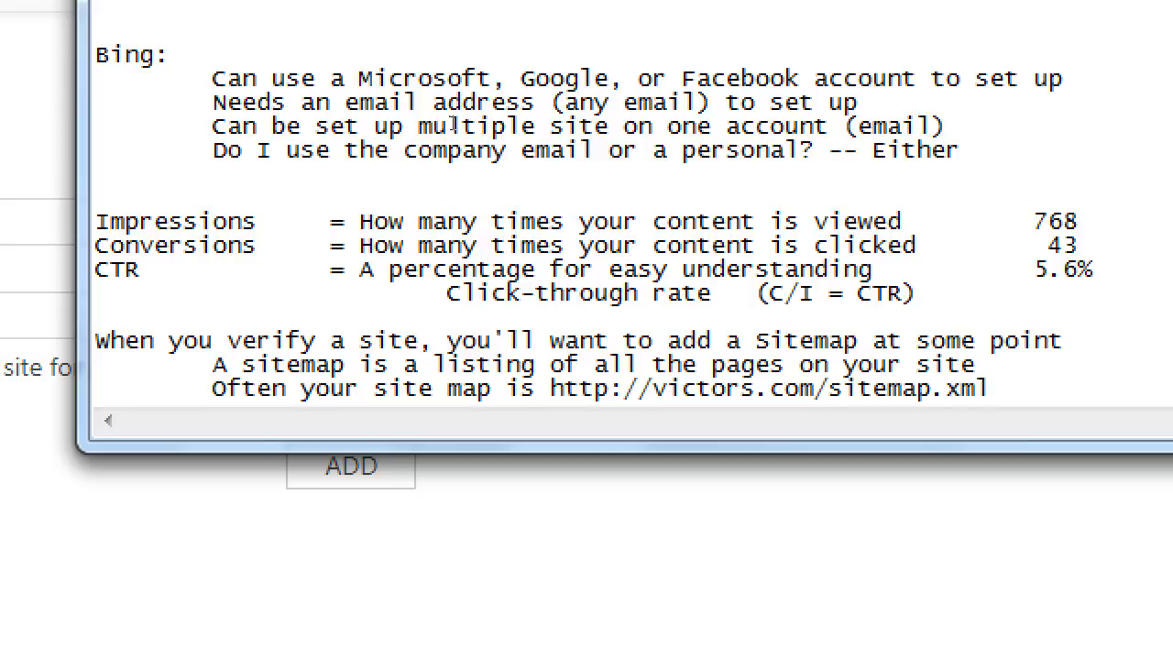
{"action": "key", "text": "ctrl+shift+Left"}
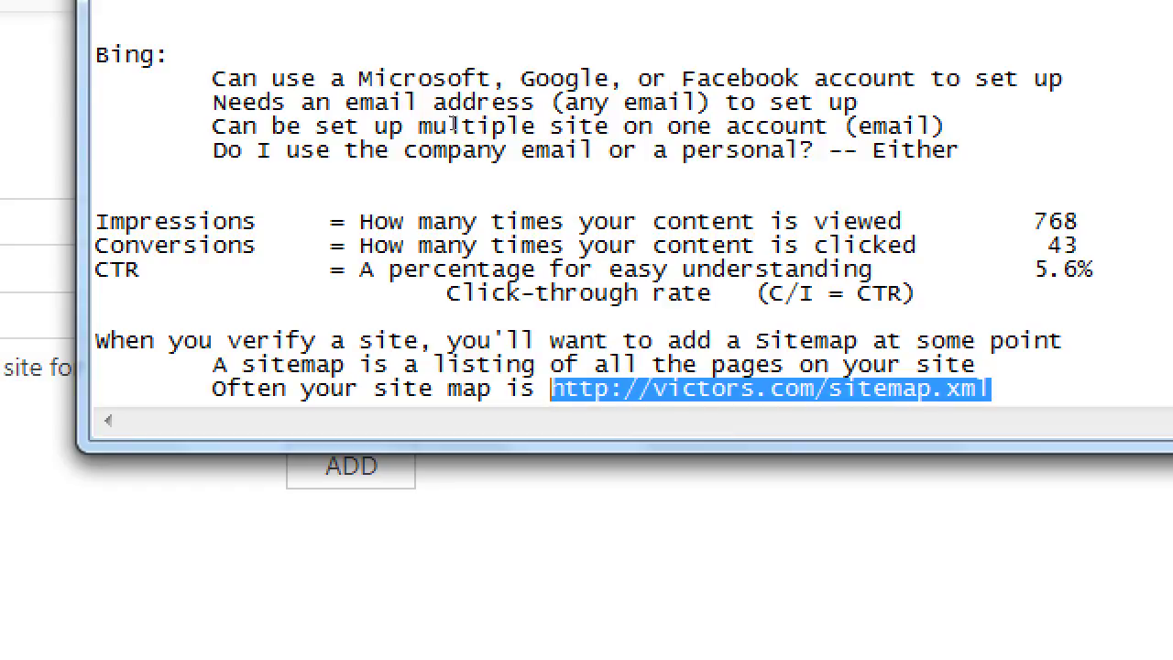
{"action": "key", "text": "End"}
Add the indented line "You, yourself, usually DON'T create one. You use plugin" below the sitemap address.
{"action": "key", "text": "Return"}
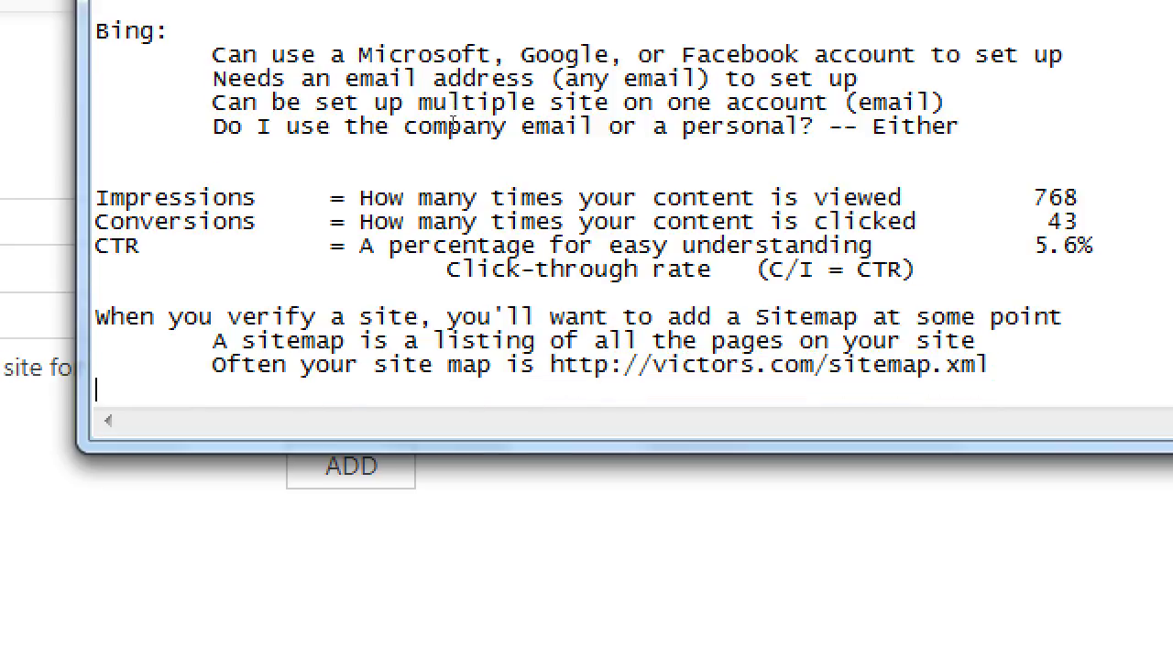
{"action": "key", "text": "Tab"}
{"action": "type", "text": "You, yourself, usually"}
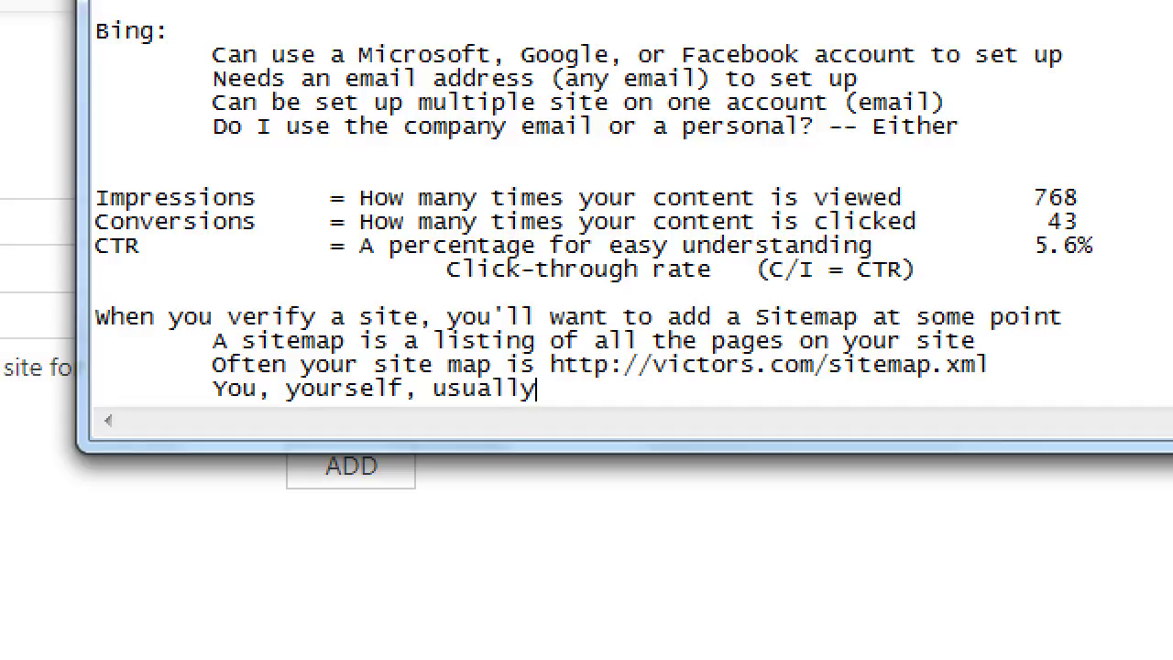
{"action": "type", "text": " DON'T create o"}
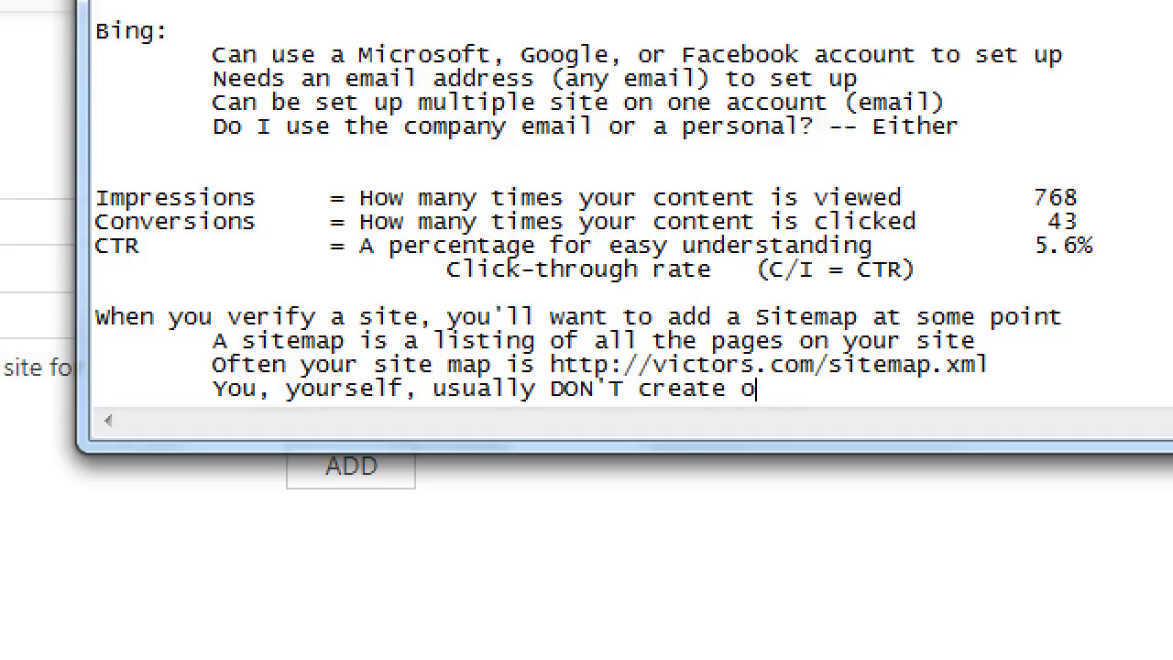
{"action": "type", "text": "ne. You use plugin"}
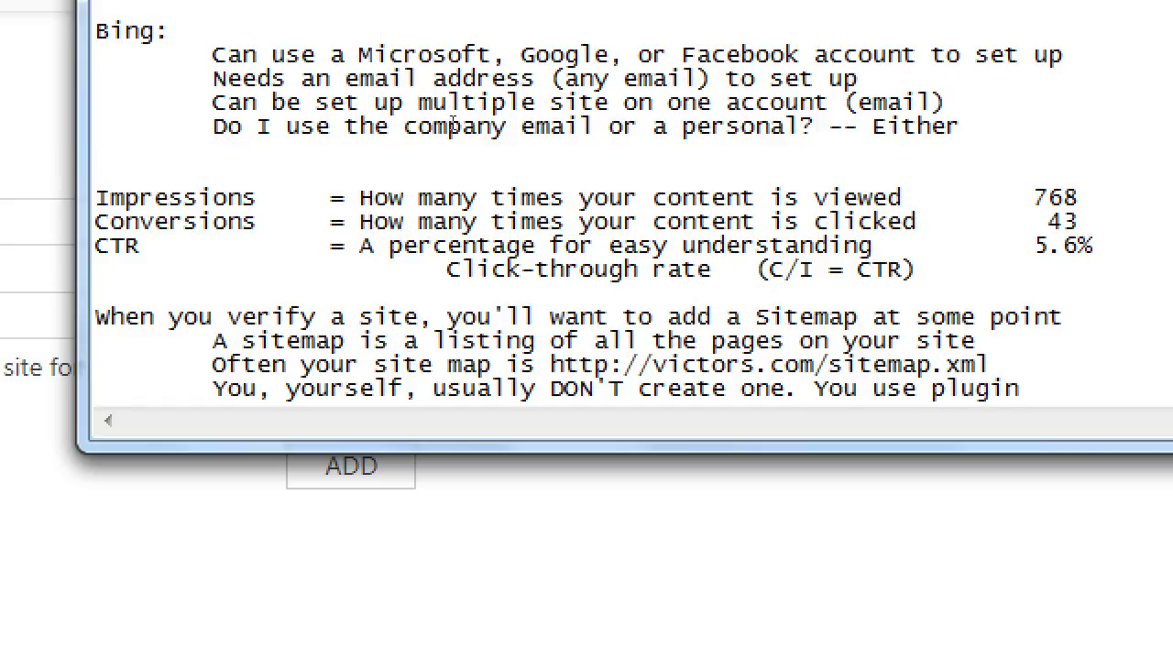
Continue the plugin note on a double-indented line reading "or your website provide creates one".
{"action": "key", "text": "Return"}
{"action": "key", "text": "Tab"}
{"action": "key", "text": "Tab"}
{"action": "type", "text": "or your "}
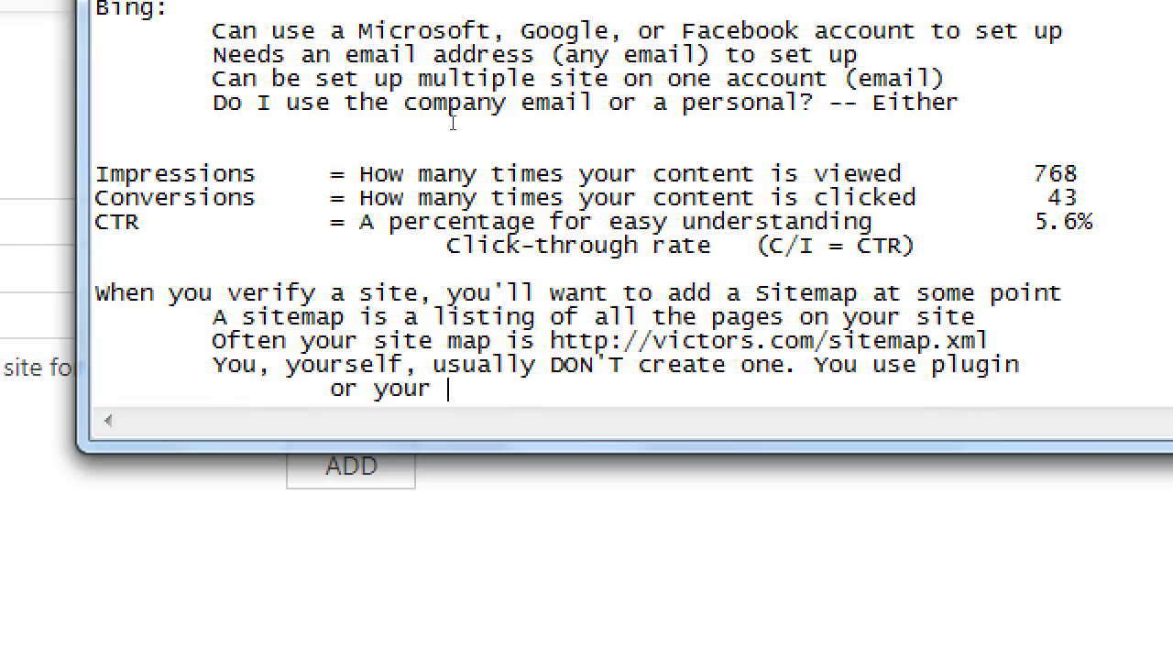
{"action": "type", "text": "website provid"}
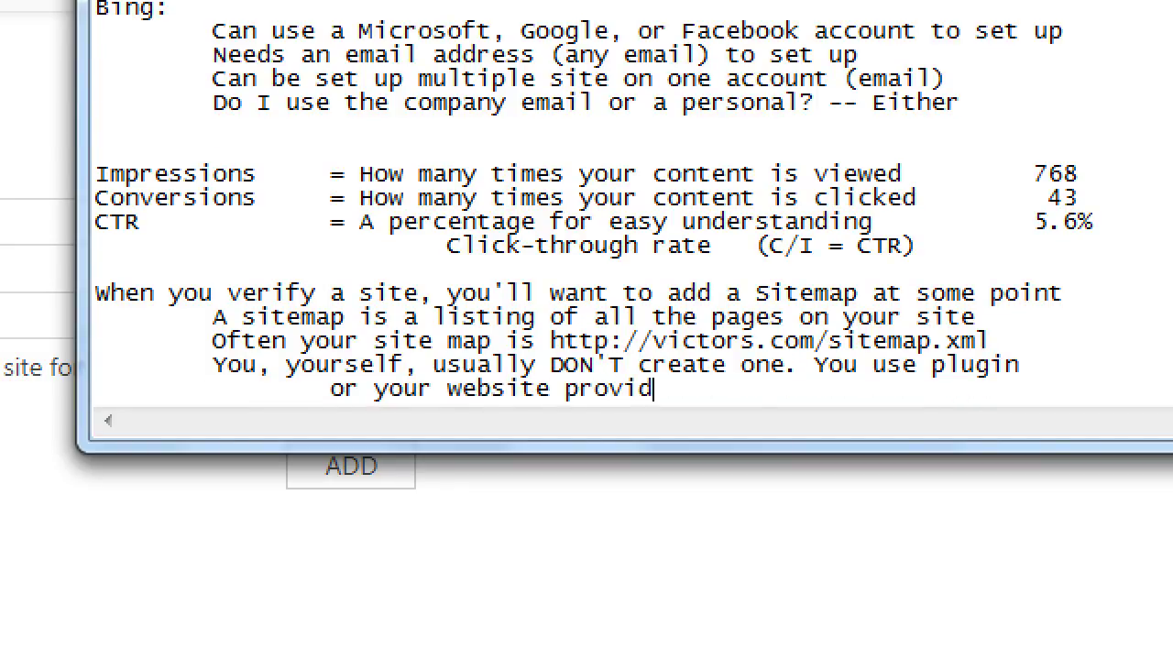
{"action": "type", "text": "e creates one"}
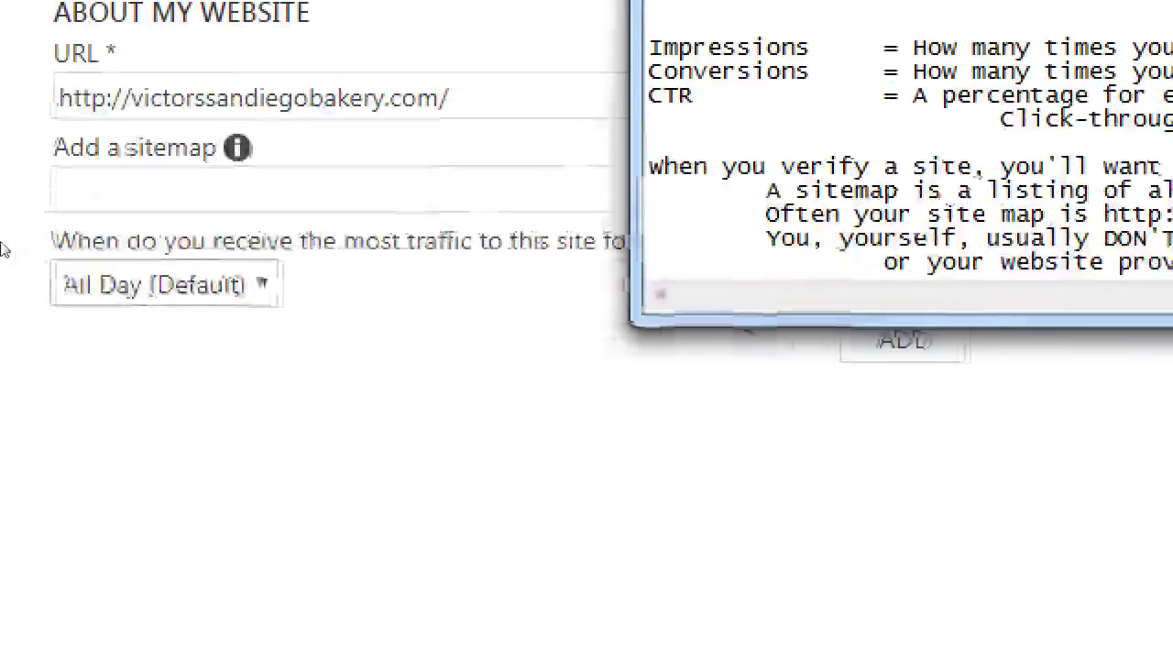
Switch to the browser's Add a Site form and examine the time-of-day options for when the site gets the most traffic.
{"action": "left_click", "coordinate": [162, 399]}
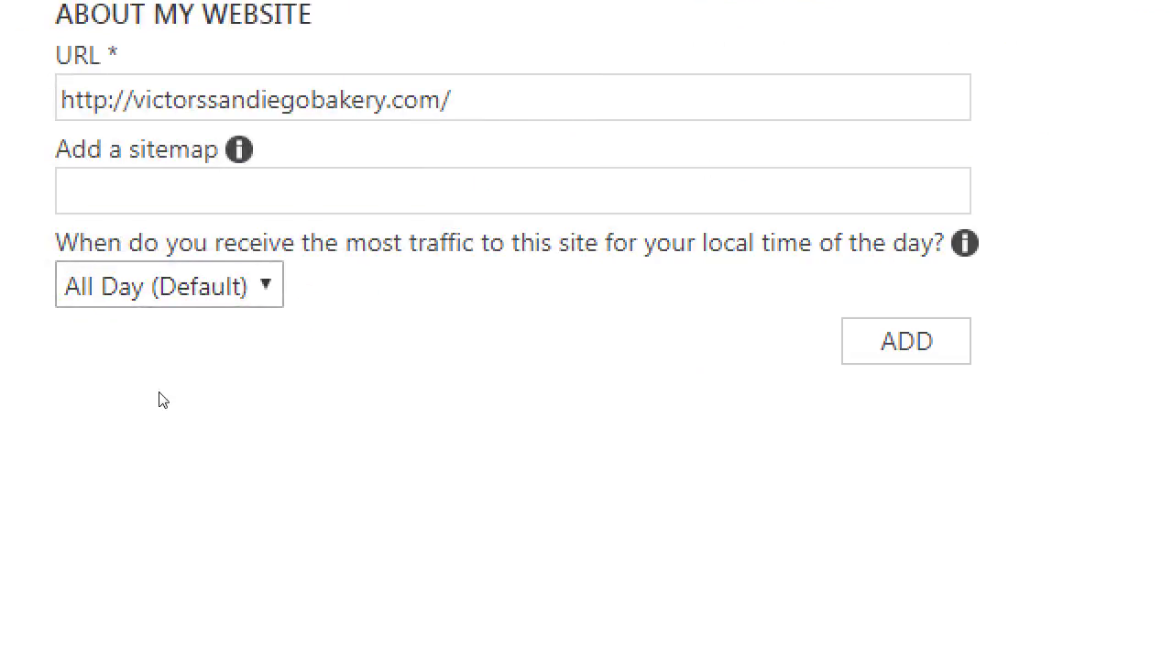
{"action": "left_click", "coordinate": [129, 291]}
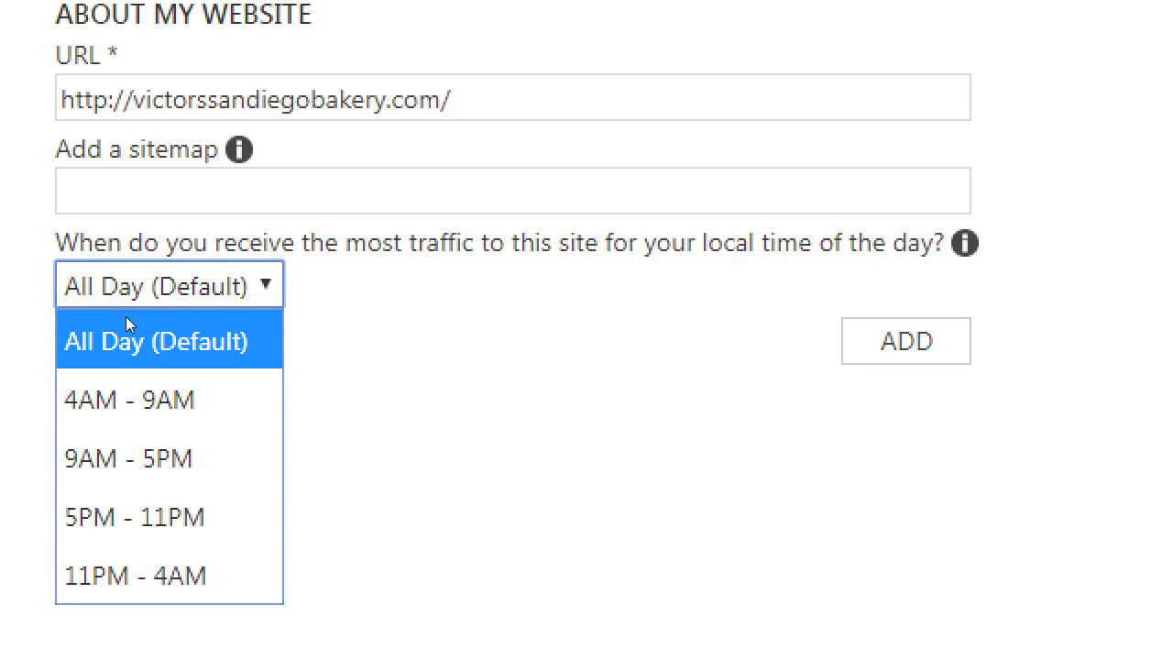
{"action": "left_click", "coordinate": [177, 351]}
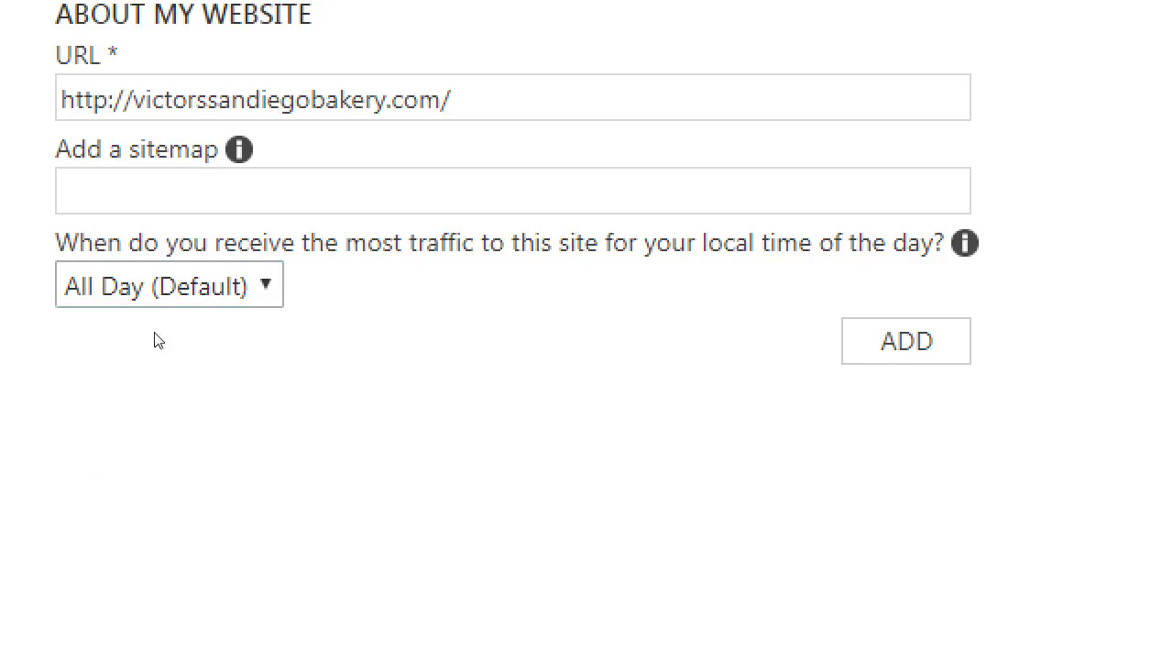
{"action": "left_click", "coordinate": [141, 311]}
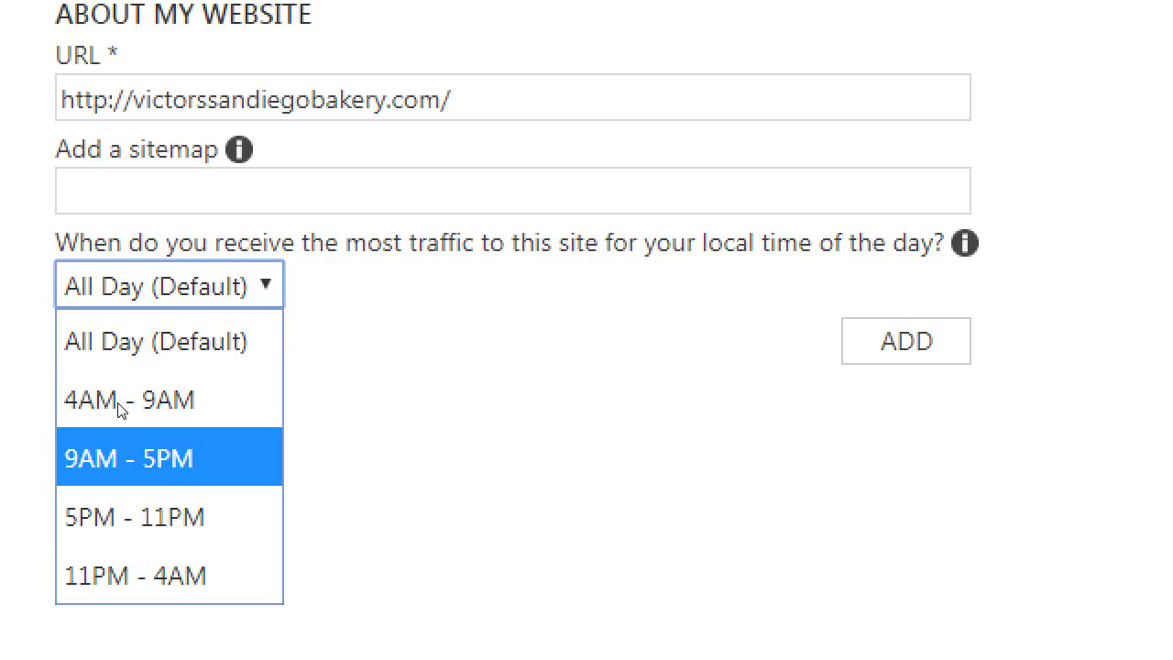
{"action": "left_click", "coordinate": [244, 367]}
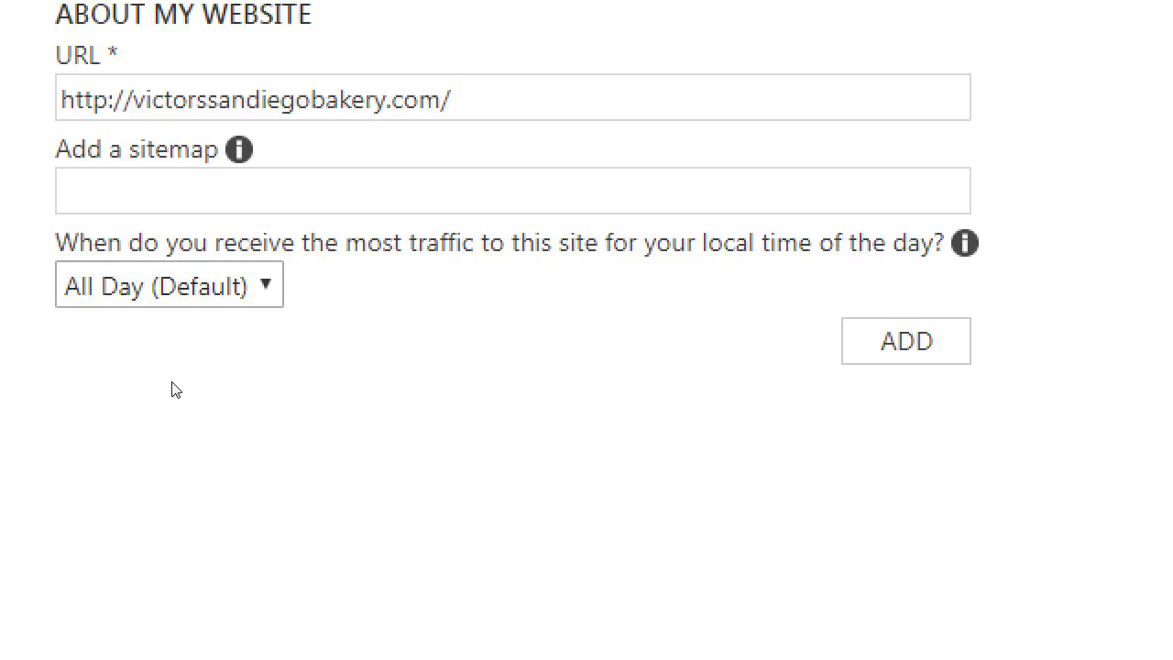
{"action": "left_click", "coordinate": [128, 302]}
{"action": "left_click", "coordinate": [200, 315]}
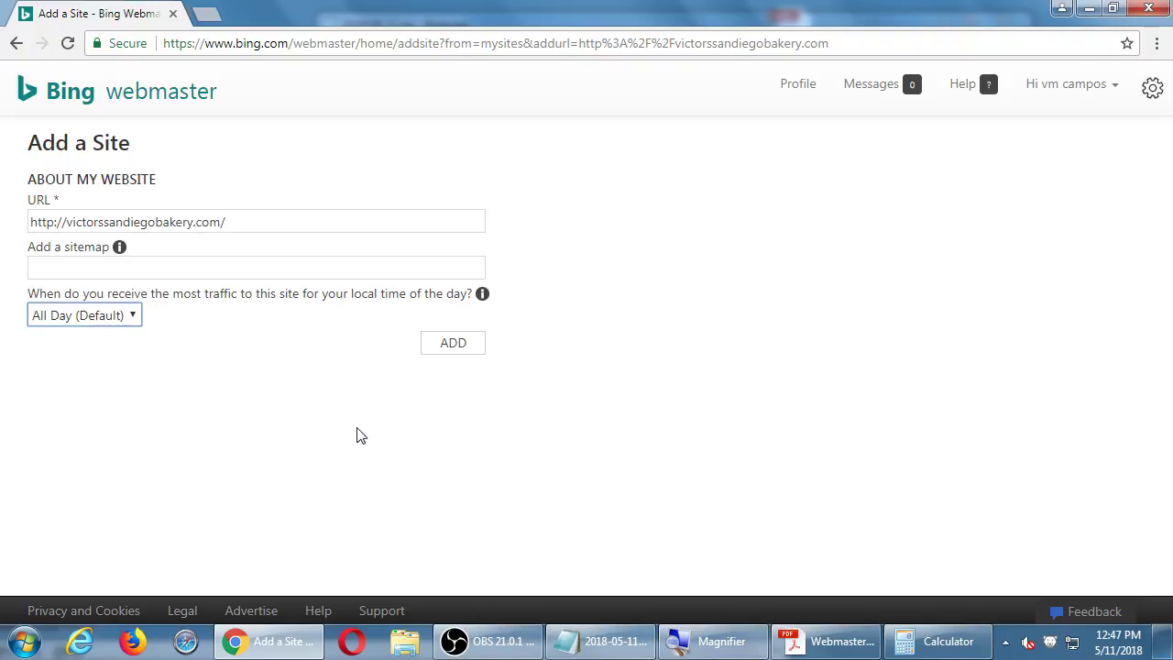
{"action": "left_click", "coordinate": [196, 263]}
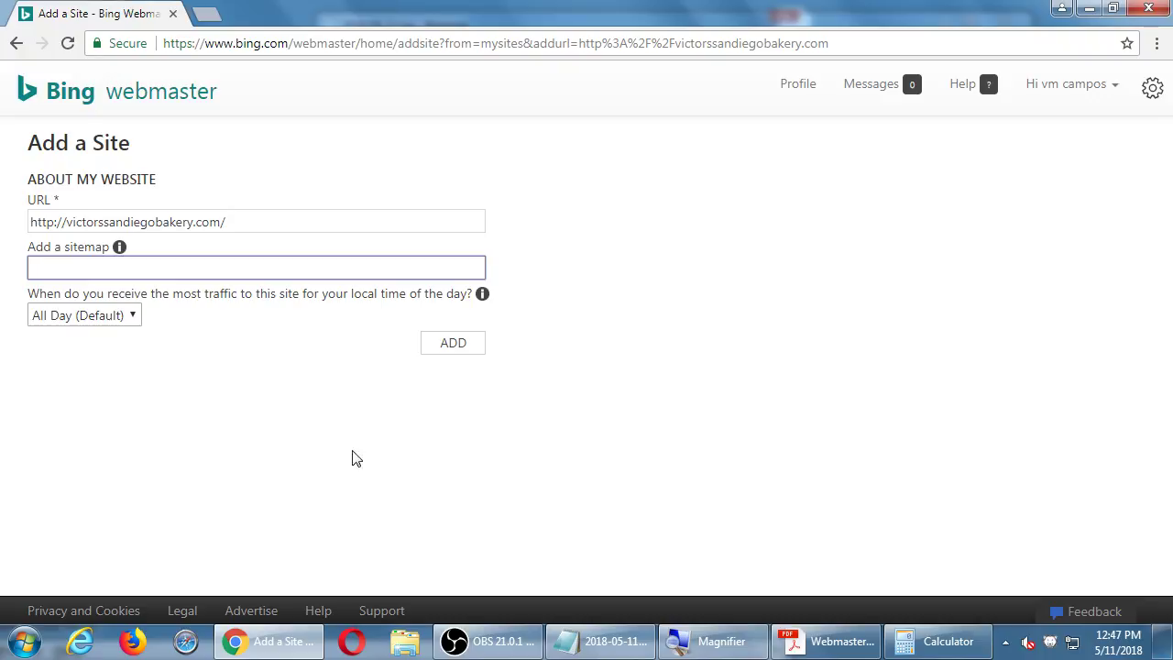
{"action": "left_click", "coordinate": [452, 350]}
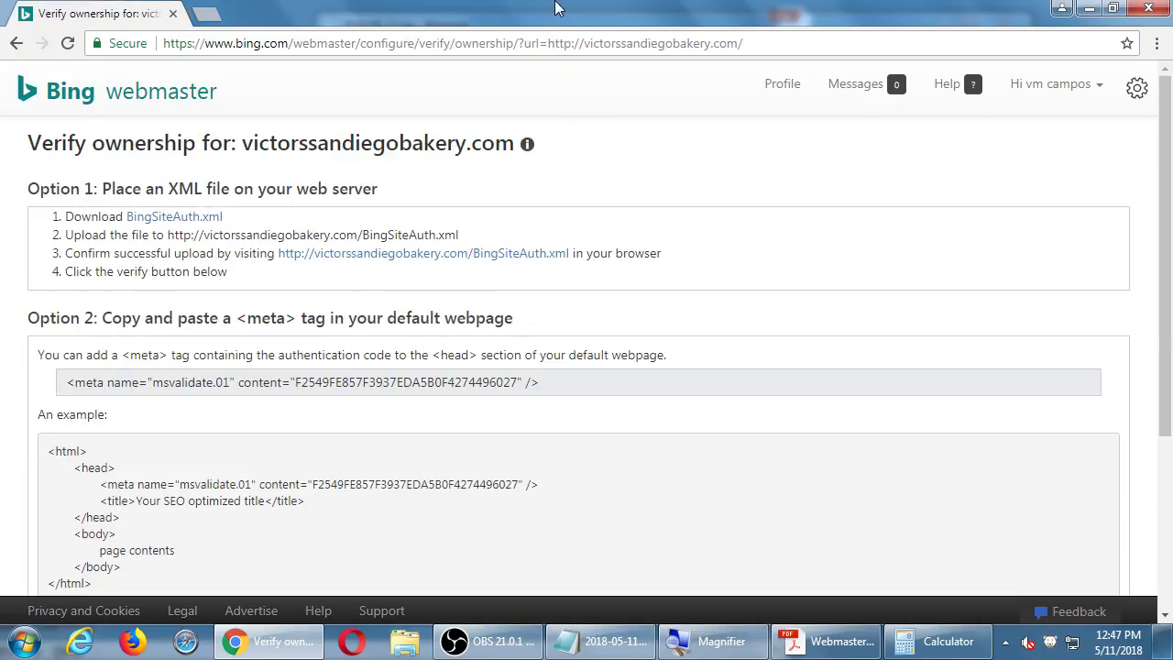
{"action": "key", "text": "alt+Left"}
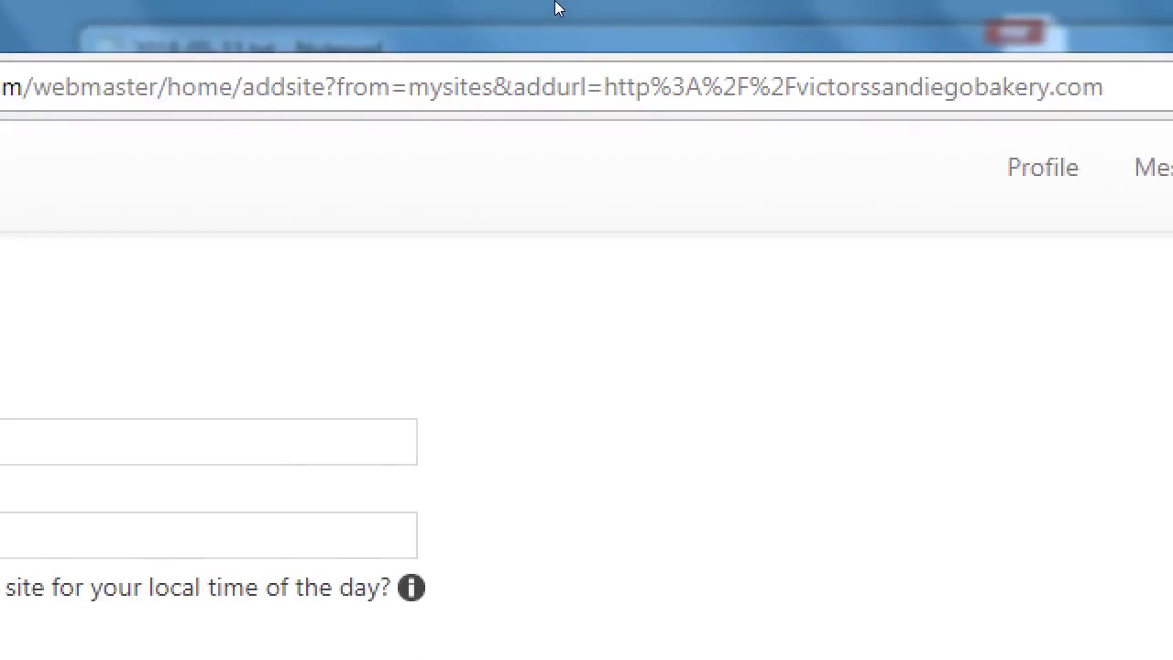
{"action": "key", "text": "Tab"}
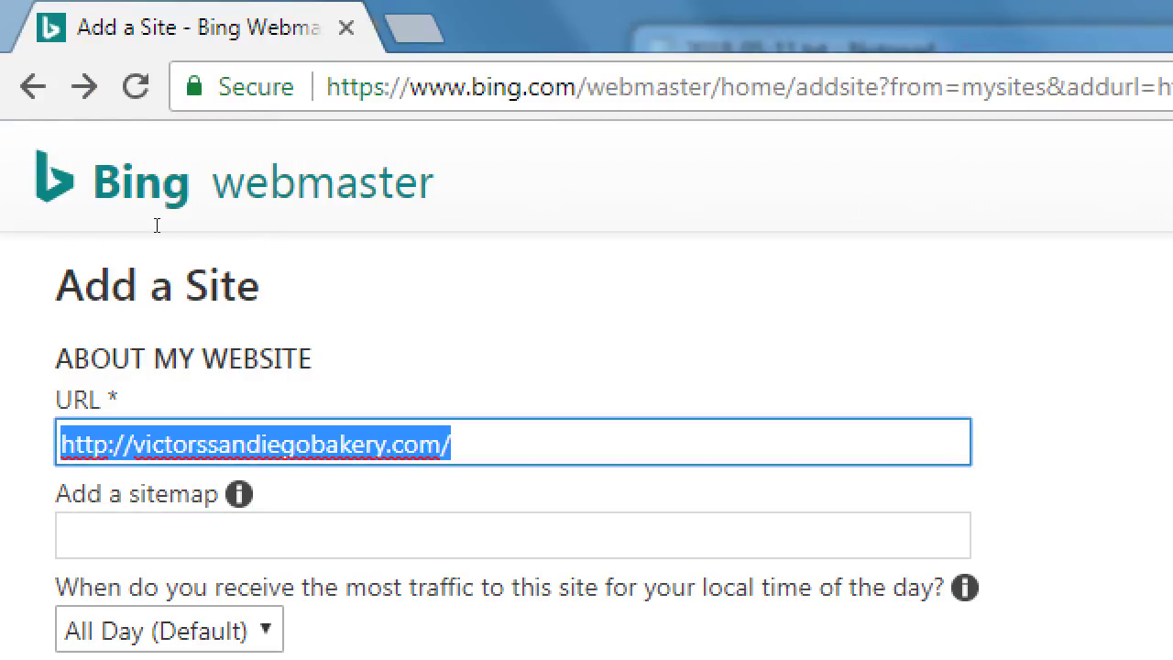
{"action": "type", "text": "http://http?//"}
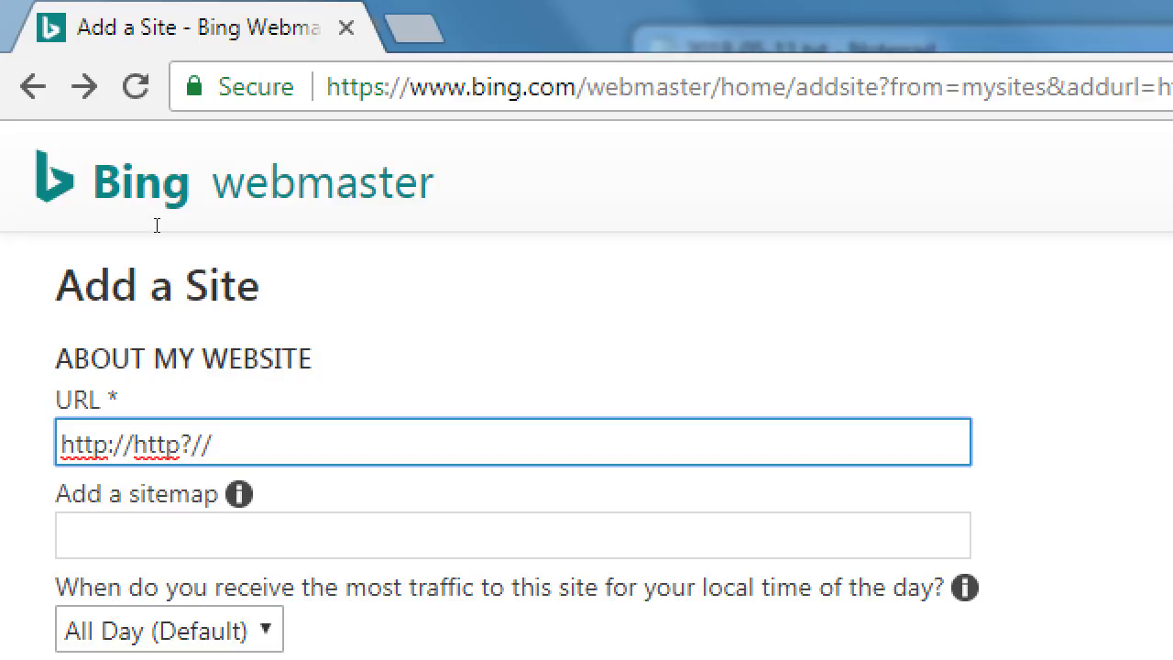
{"action": "key", "text": "ctrl+a"}
{"action": "type", "text": "http://ucsd.c"}
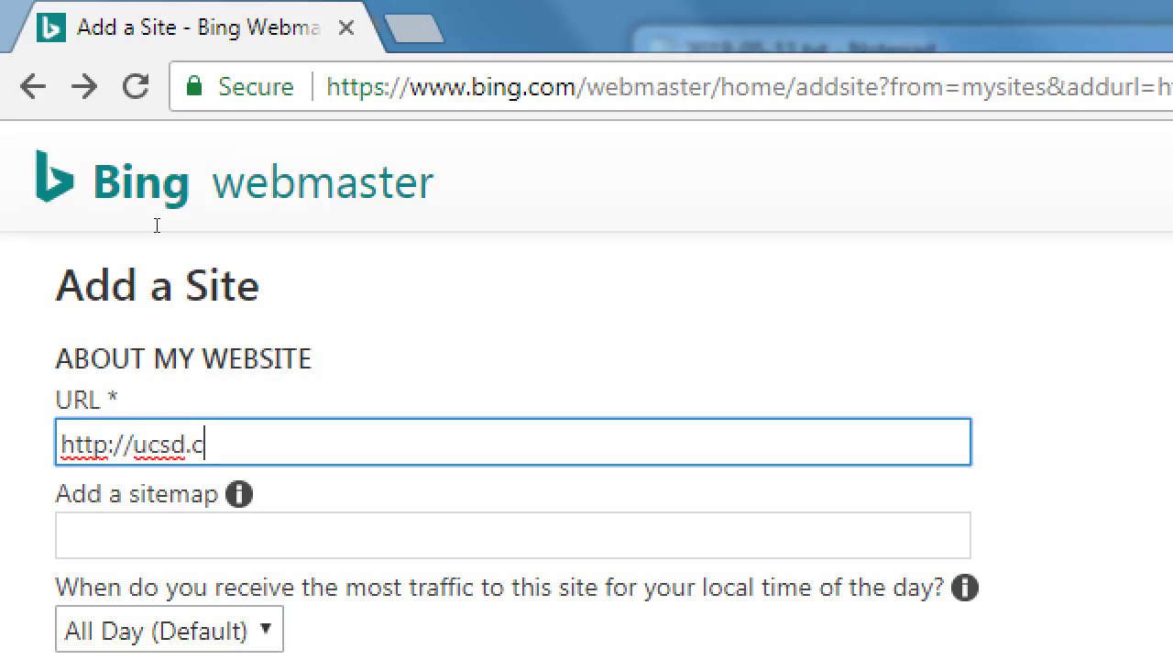
{"action": "key", "text": "BackSpace"}
{"action": "type", "text": "edu"}
Replace the ucsd.edu domain in the URL with an example .com domain based on a person's name.
{"action": "key", "text": "BackSpace"}
{"action": "key", "text": "BackSpace"}
{"action": "key", "text": "BackSpace"}
{"action": "key", "text": "BackSpace"}
{"action": "key", "text": "BackSpace"}
{"action": "key", "text": "BackSpace"}
{"action": "key", "text": "BackSpace"}
{"action": "key", "text": "BackSpace"}
{"action": "type", "text": "johnsmith.c"}
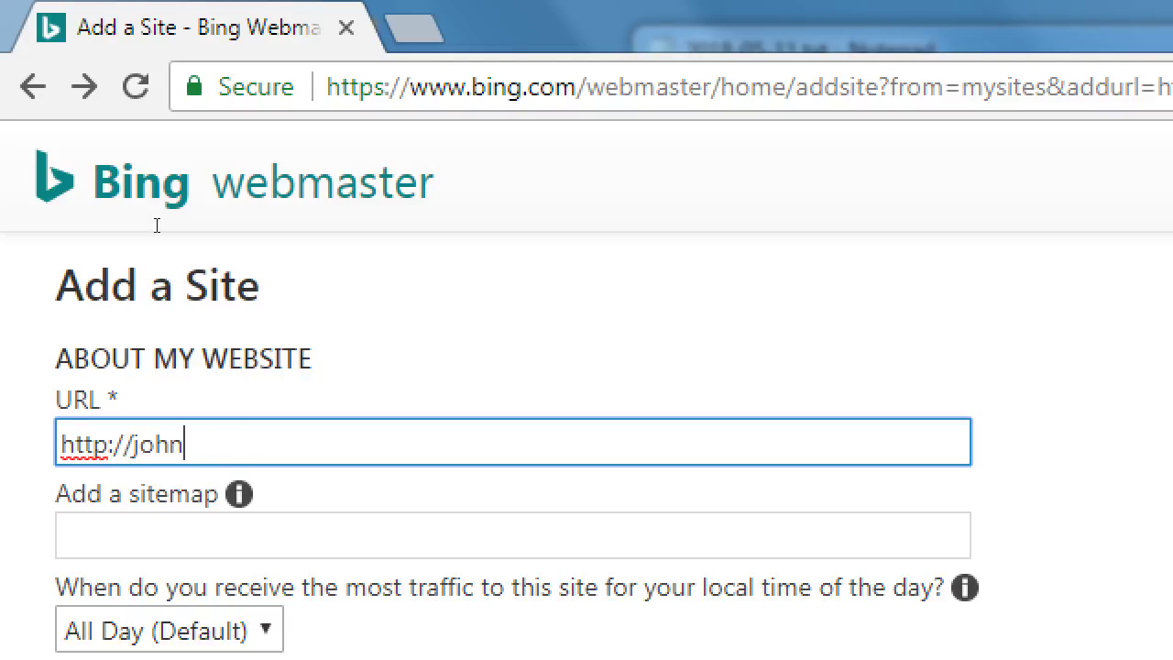
{"action": "type", "text": "om"}
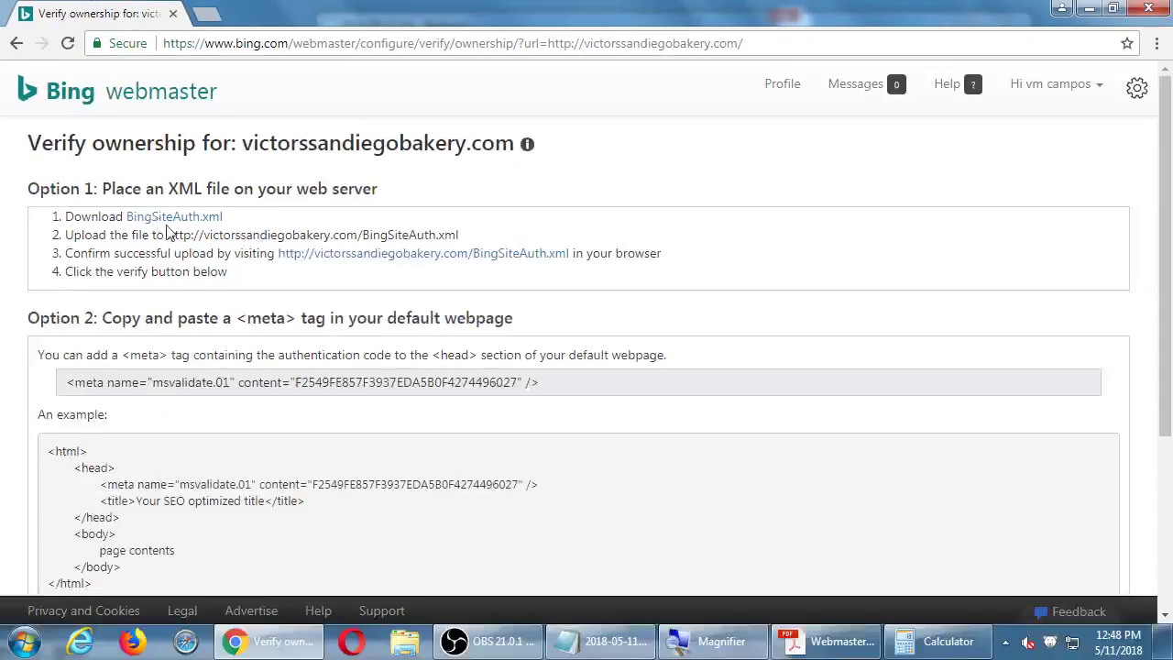
Examine the XML file, meta tag and CNAME record options on the ownership verification page for victorssandiegobakery.com.
{"action": "scroll", "coordinate": [244, 257], "scroll_direction": "down", "scroll_amount": 3}
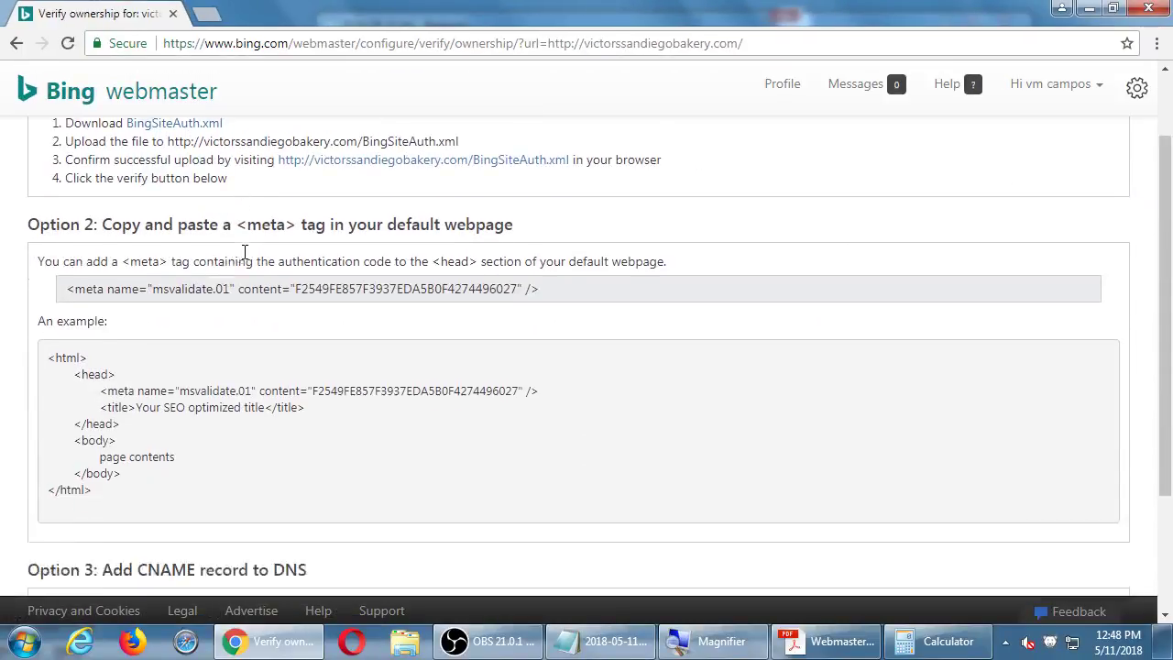
{"action": "scroll", "coordinate": [243, 257], "scroll_direction": "up", "scroll_amount": 3}
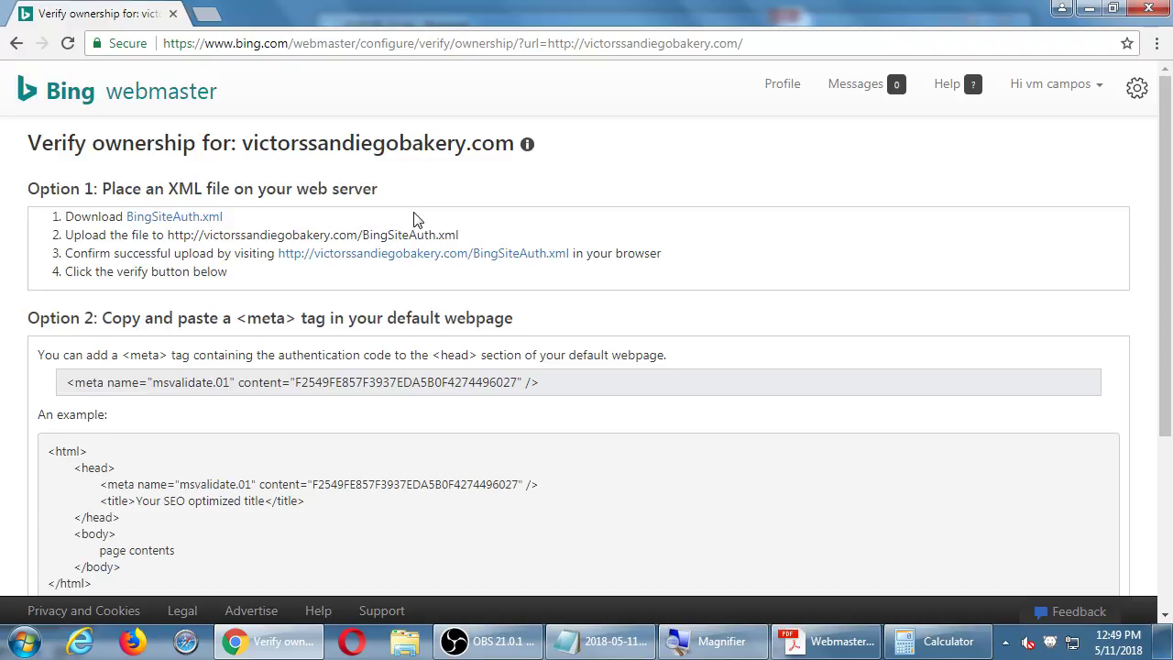
{"action": "scroll", "coordinate": [413, 220], "scroll_direction": "down", "scroll_amount": 1}
{"action": "scroll", "coordinate": [415, 215], "scroll_direction": "down", "scroll_amount": 2}
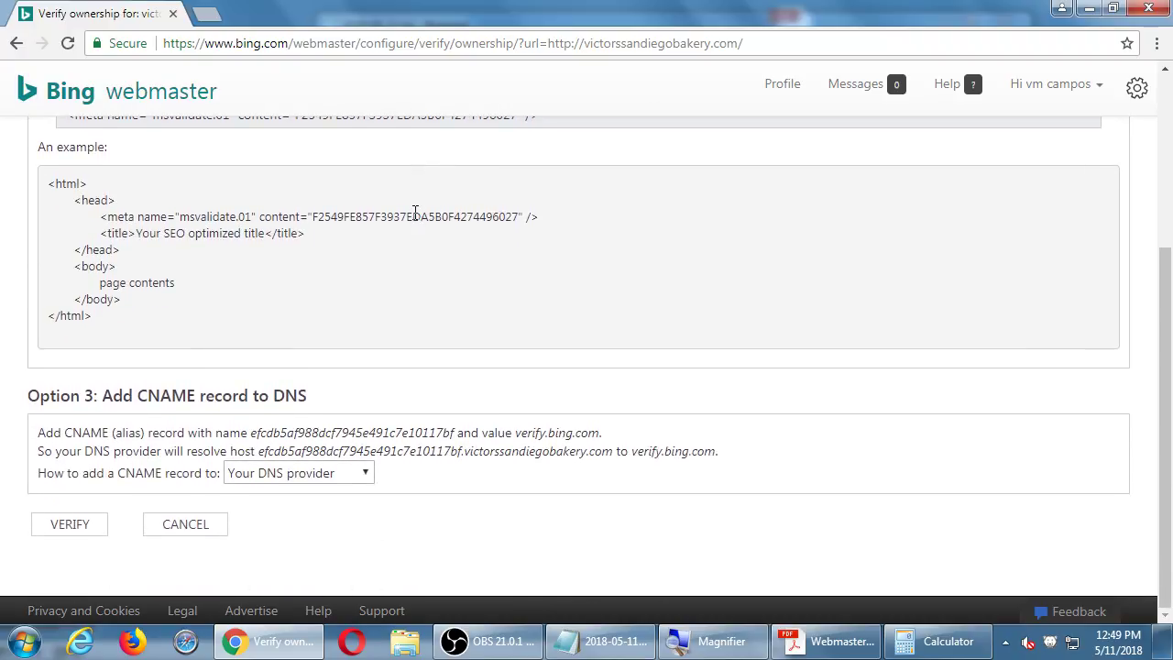
{"action": "scroll", "coordinate": [415, 216], "scroll_direction": "up", "scroll_amount": 3}
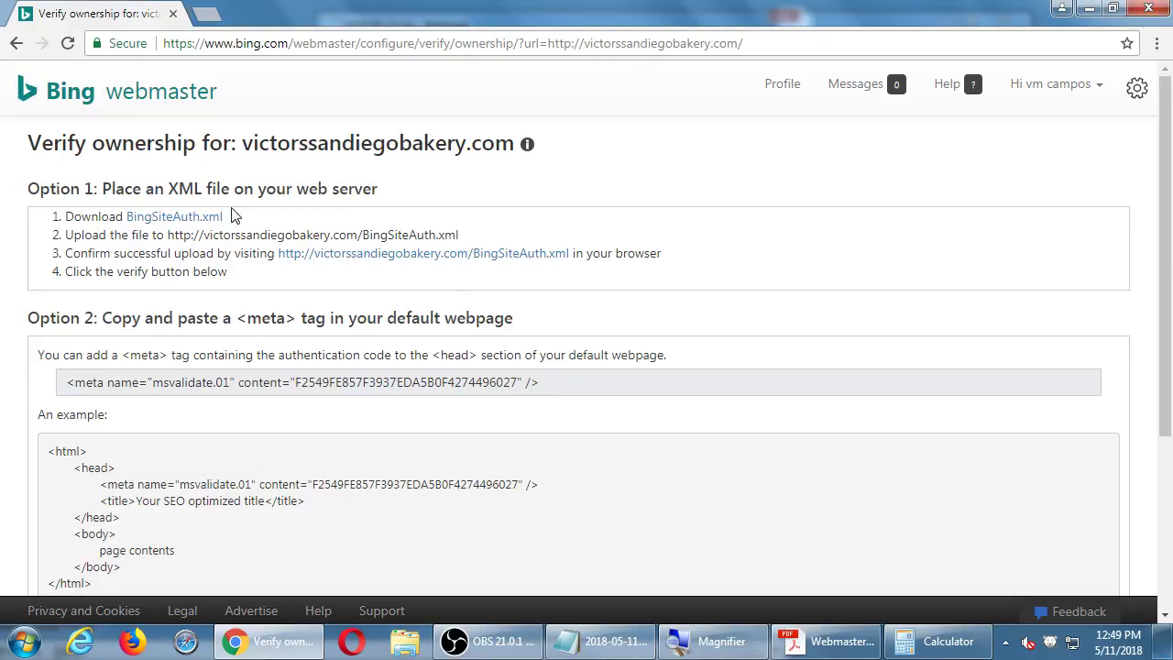
{"action": "scroll", "coordinate": [125, 259], "scroll_direction": "down", "scroll_amount": 3}
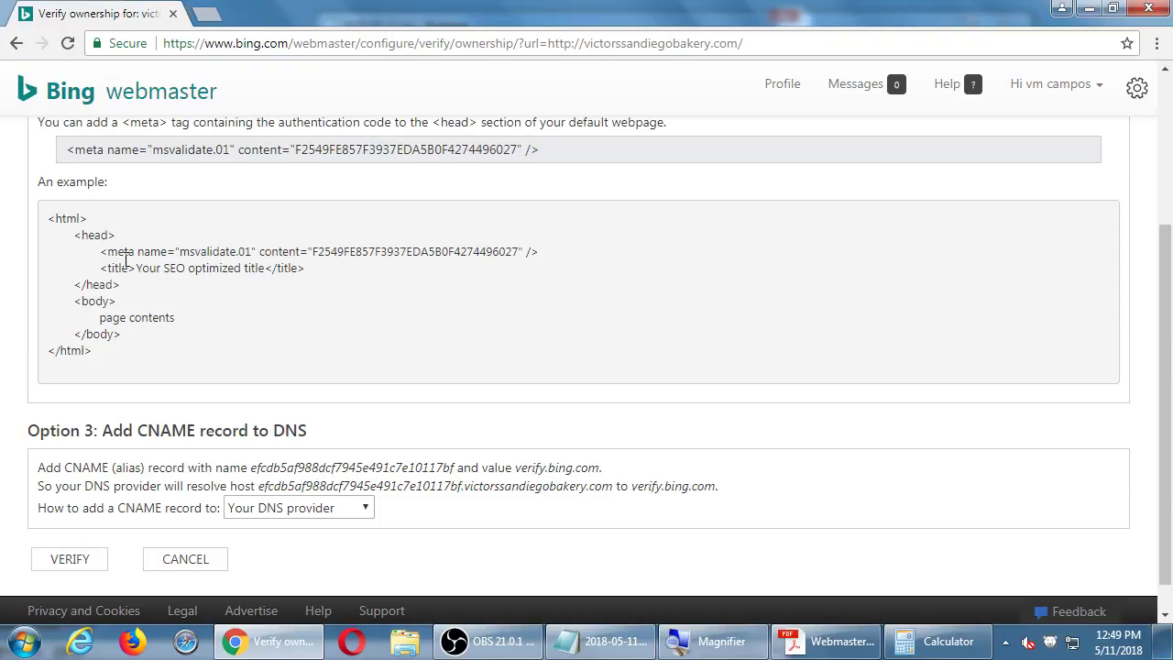
{"action": "scroll", "coordinate": [166, 297], "scroll_direction": "up", "scroll_amount": 3}
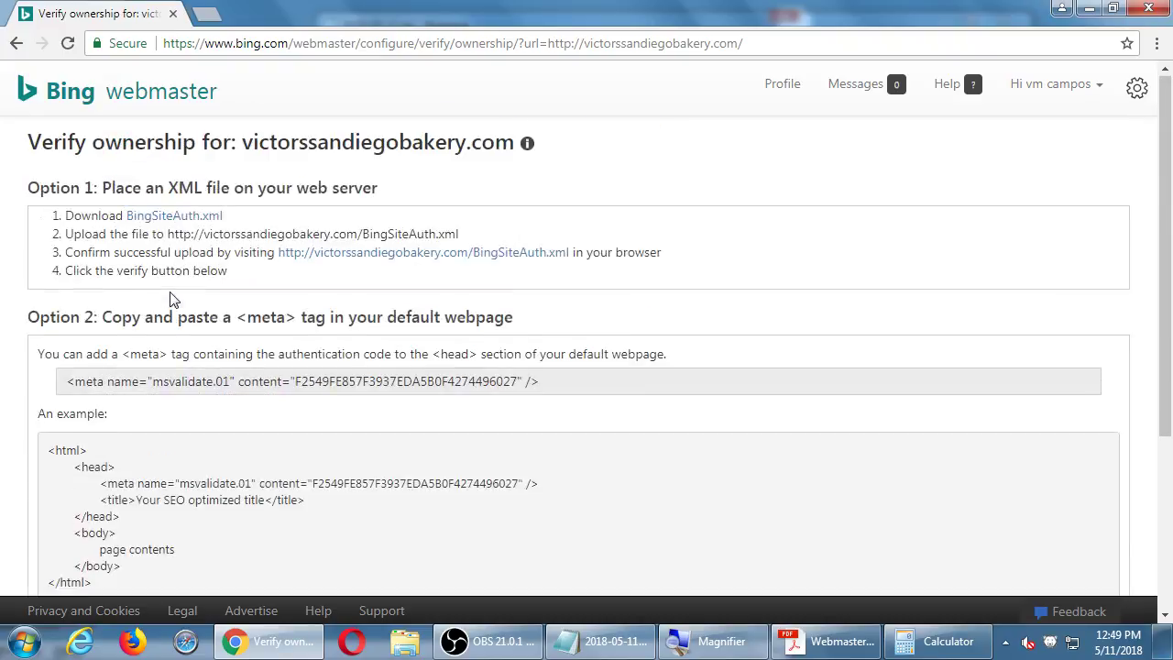
Compare the XML file steps in Option 1 with the meta tag and CNAME record alternatives for verifying the bakery site.
{"action": "scroll", "coordinate": [184, 291], "scroll_direction": "down", "scroll_amount": 4}
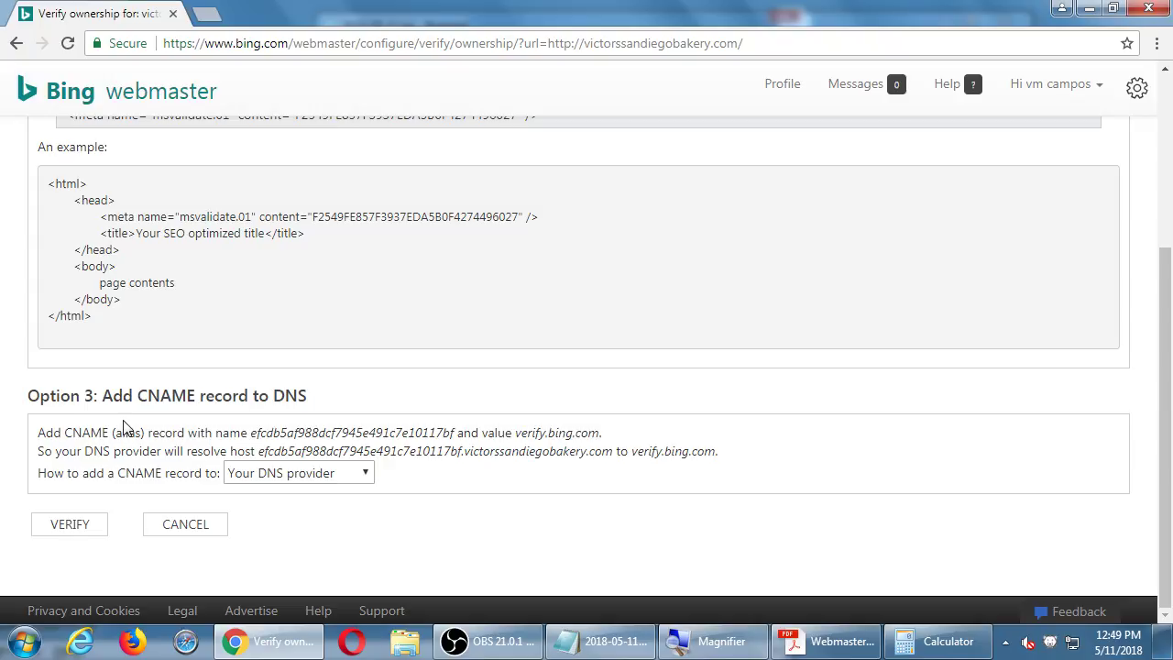
{"action": "scroll", "coordinate": [126, 427], "scroll_direction": "up", "scroll_amount": 3}
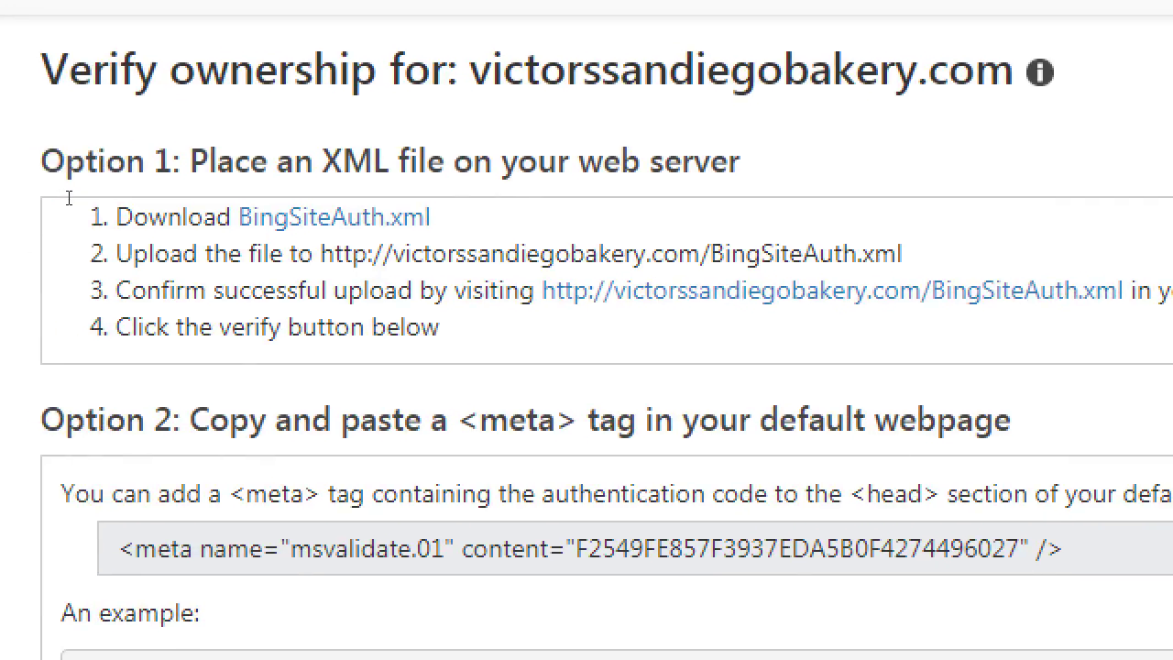
{"action": "double_click", "coordinate": [67, 188]}
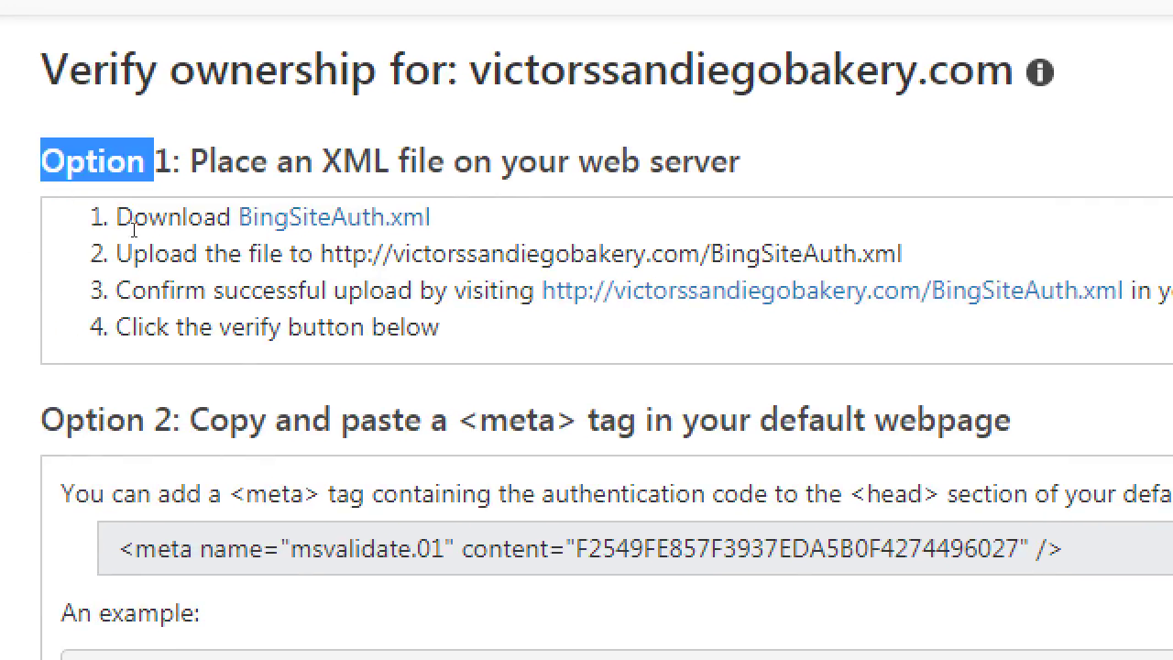
{"action": "left_click", "coordinate": [277, 201]}
{"action": "scroll", "coordinate": [100, 541], "scroll_direction": "down", "scroll_amount": 5}
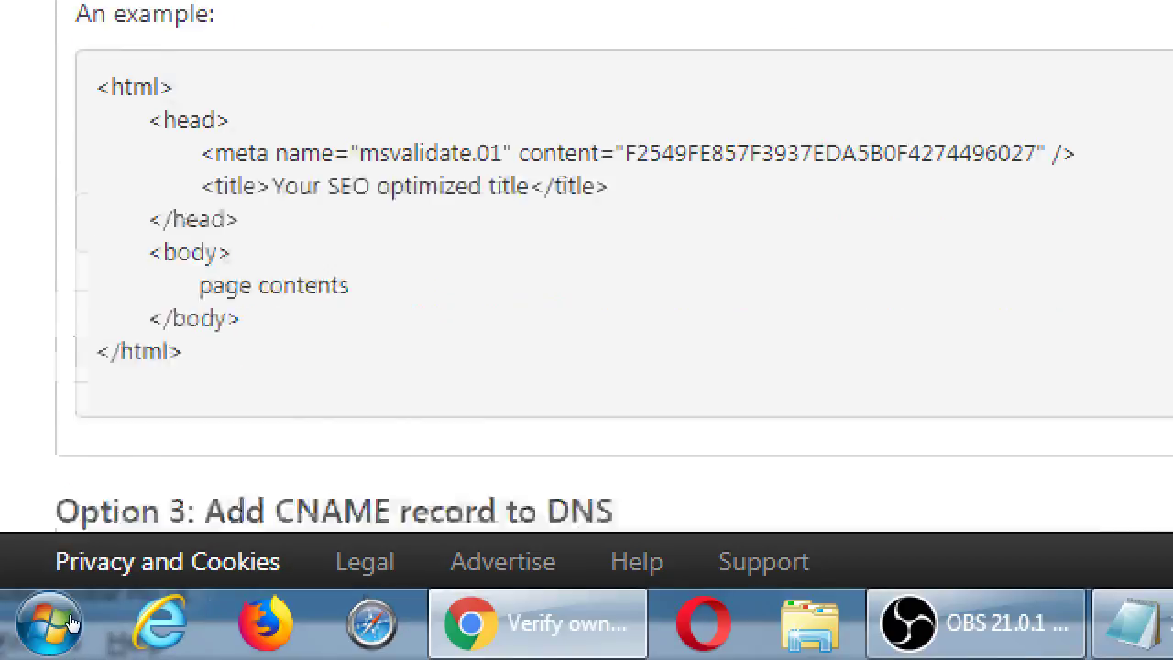
{"action": "scroll", "coordinate": [100, 542], "scroll_direction": "up", "scroll_amount": 5}
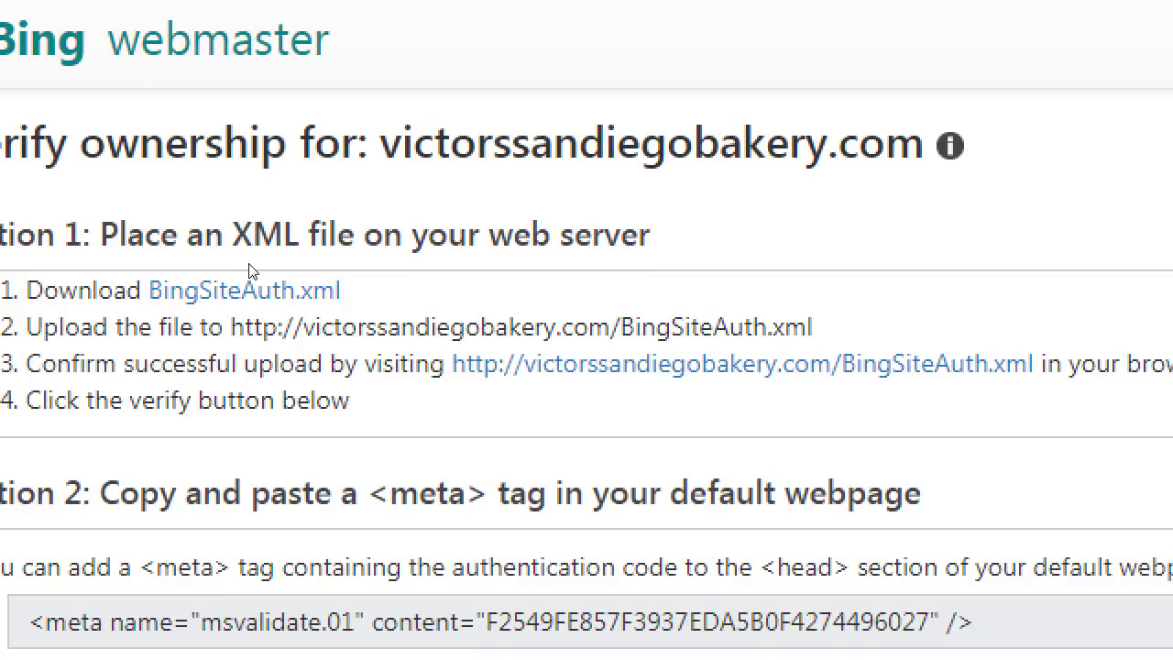
{"action": "scroll", "coordinate": [151, 321], "scroll_direction": "down", "scroll_amount": 4}
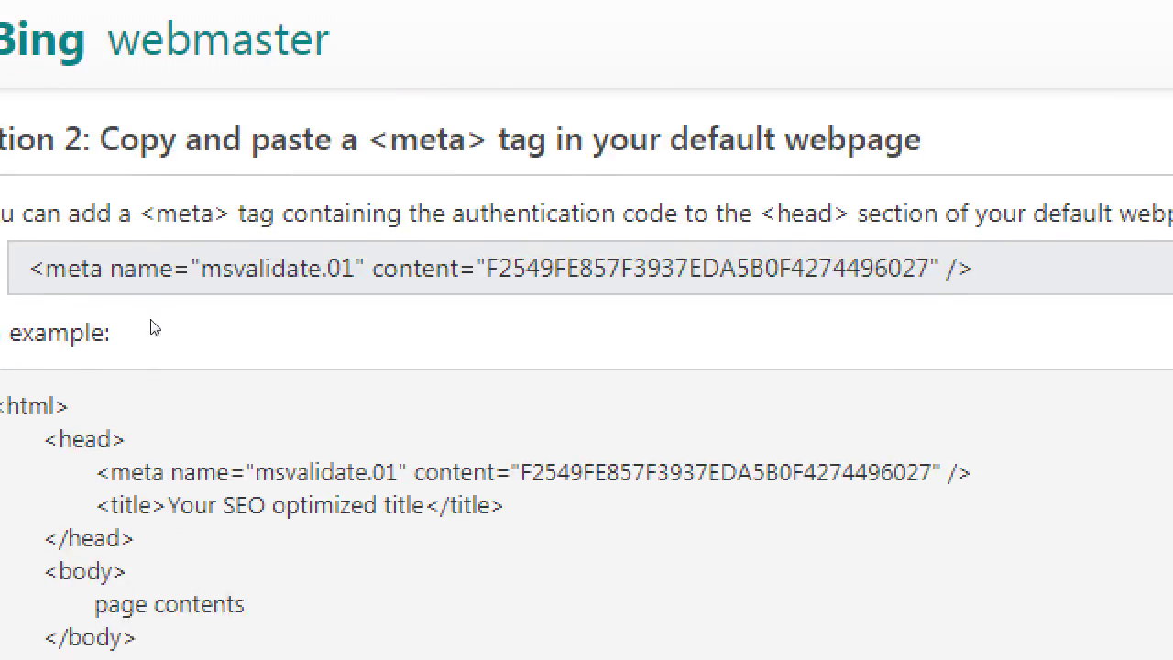
Highlight the full msvalidate.01 meta tag line in Option 2 and review the HTML example that shows its placement.
{"action": "left_click_drag", "start_coordinate": [101, 209], "coordinate": [339, 209]}
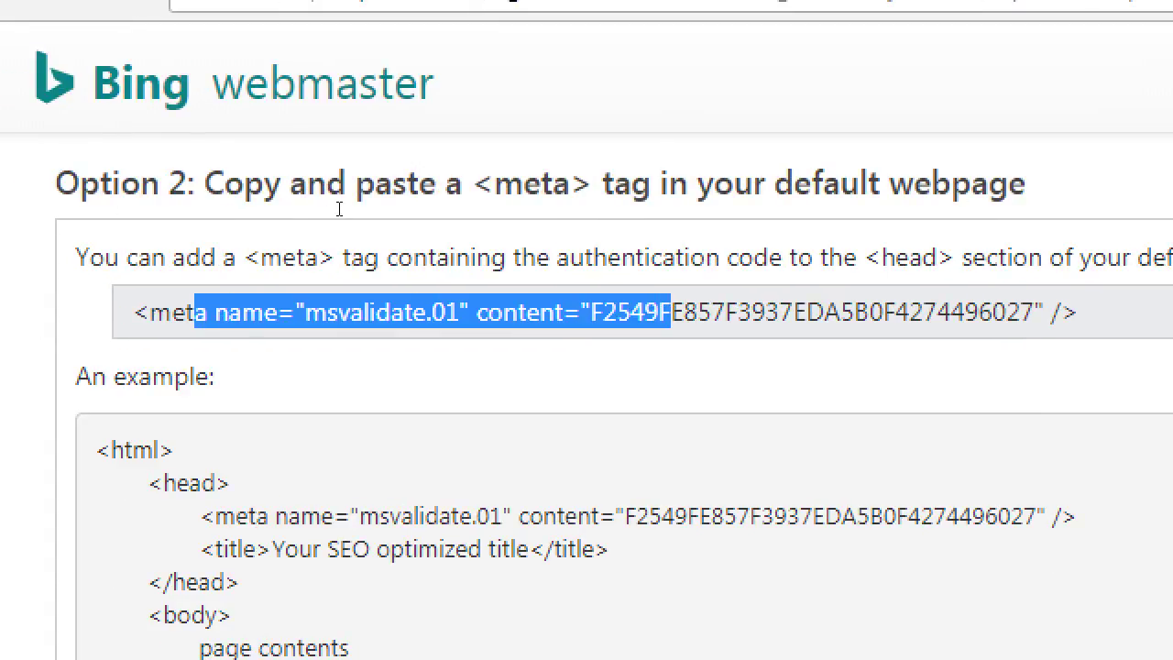
{"action": "triple_click", "coordinate": [339, 209]}
{"action": "scroll", "coordinate": [305, 311], "scroll_direction": "down", "scroll_amount": 2}
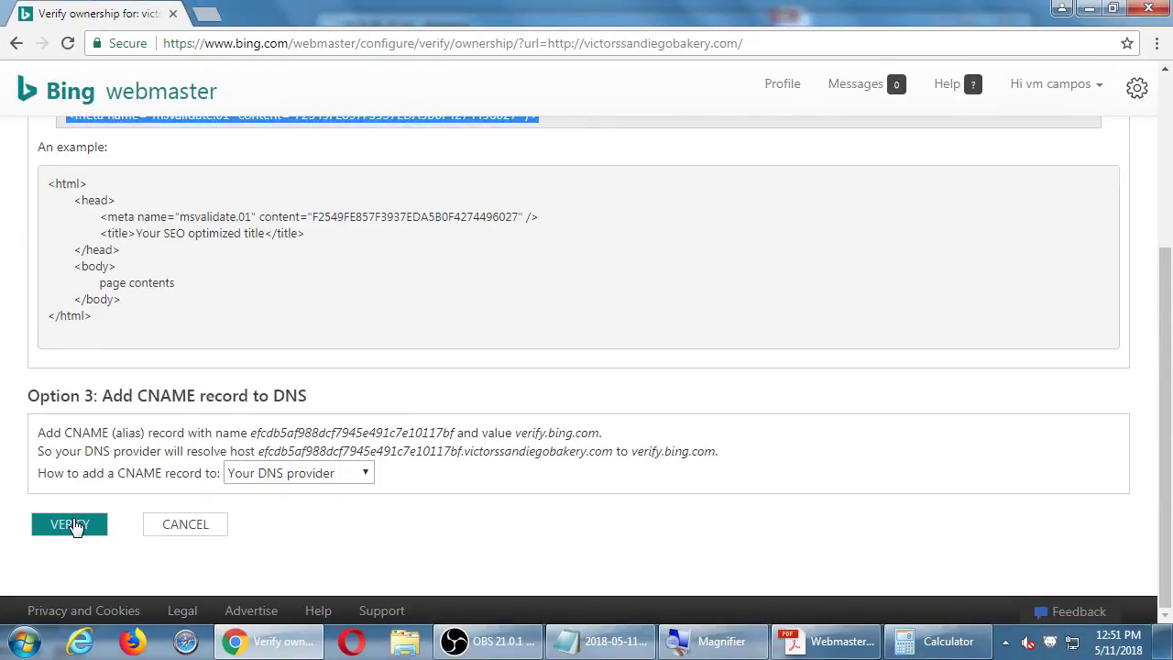
{"action": "scroll", "coordinate": [173, 445], "scroll_direction": "up", "scroll_amount": 1}
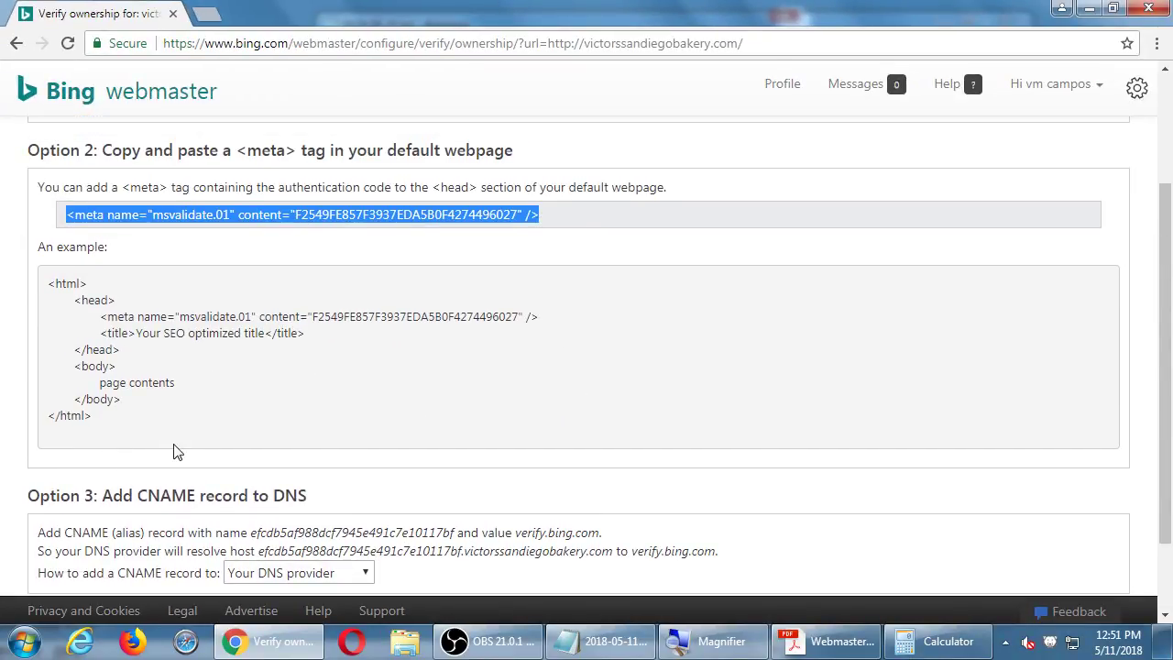
View the verification page's HTML source to examine its head section, and close the source view.
{"action": "key", "text": "ctrl+u"}
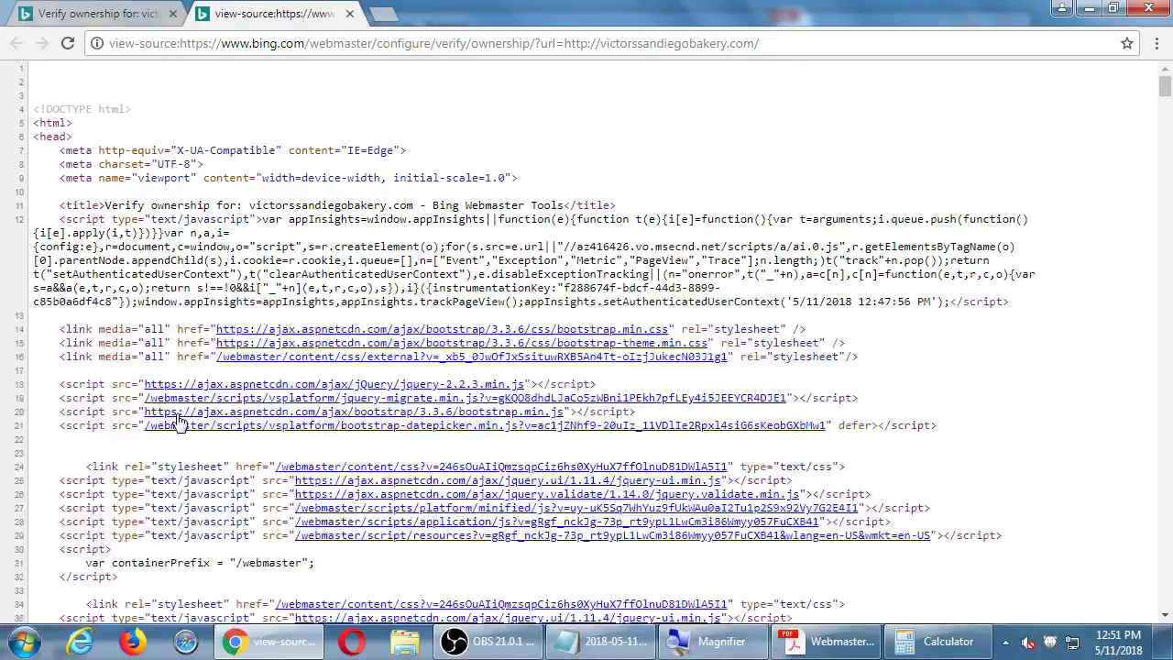
{"action": "scroll", "coordinate": [337, 311], "scroll_direction": "down", "scroll_amount": 1}
{"action": "scroll", "coordinate": [337, 311], "scroll_direction": "down", "scroll_amount": 4}
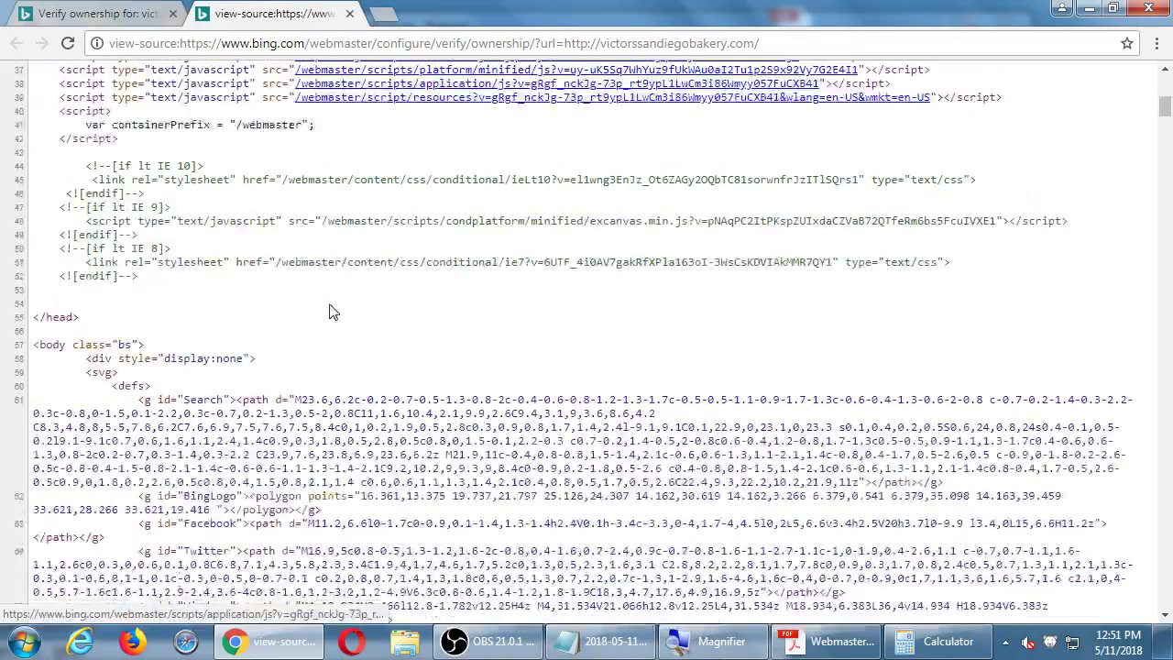
{"action": "left_click", "coordinate": [349, 13]}
{"action": "left_click", "coordinate": [467, 270]}
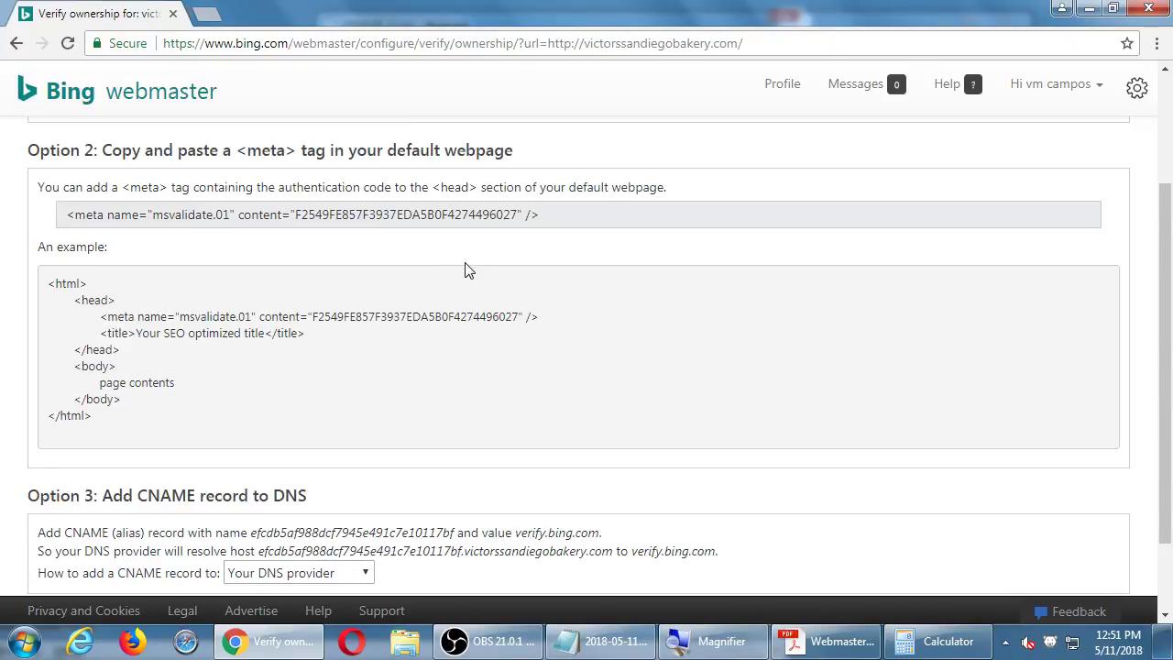
{"action": "scroll", "coordinate": [467, 269], "scroll_direction": "up", "scroll_amount": 2}
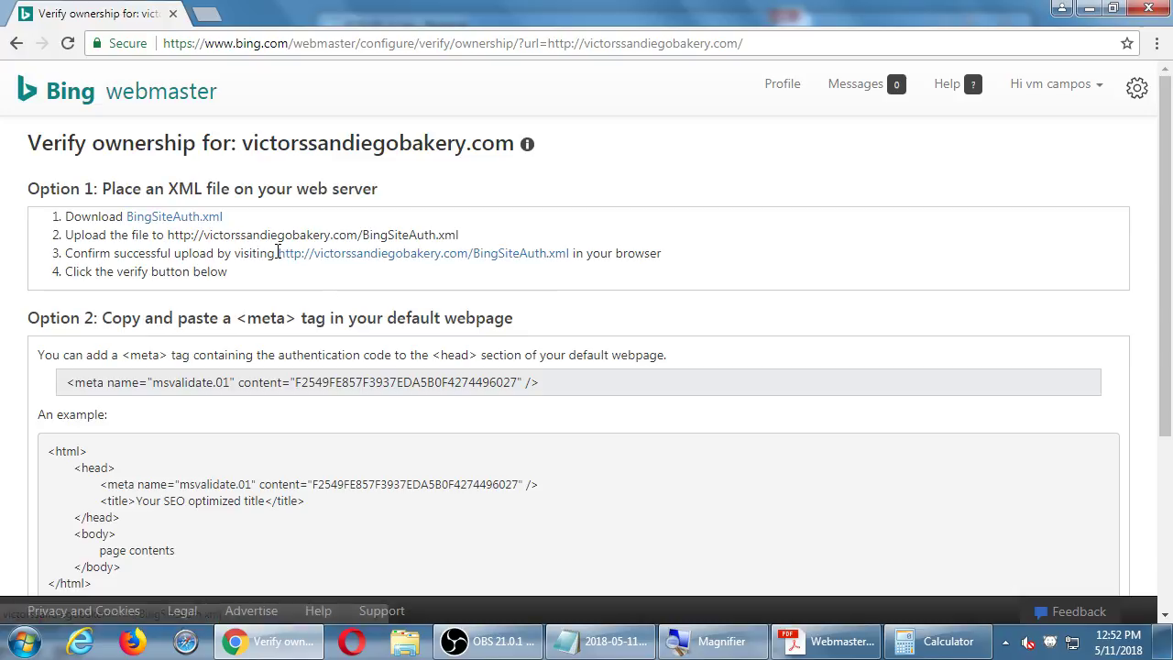
{"action": "left_click_drag", "start_coordinate": [276, 253], "coordinate": [475, 260]}
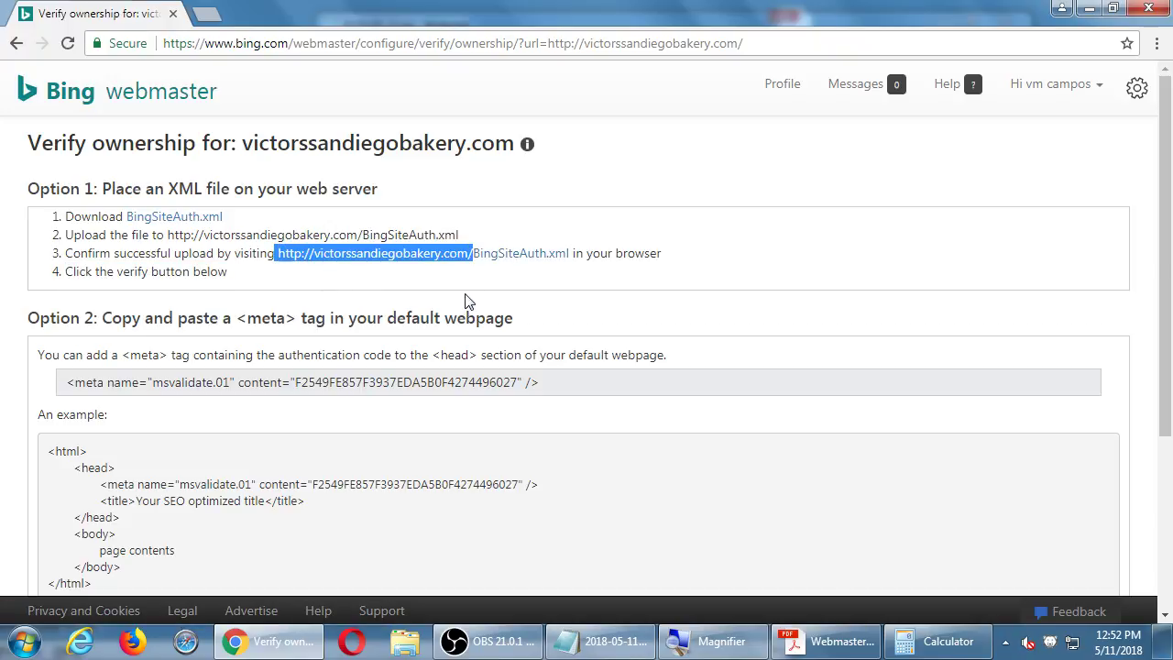
{"action": "left_click", "coordinate": [530, 300]}
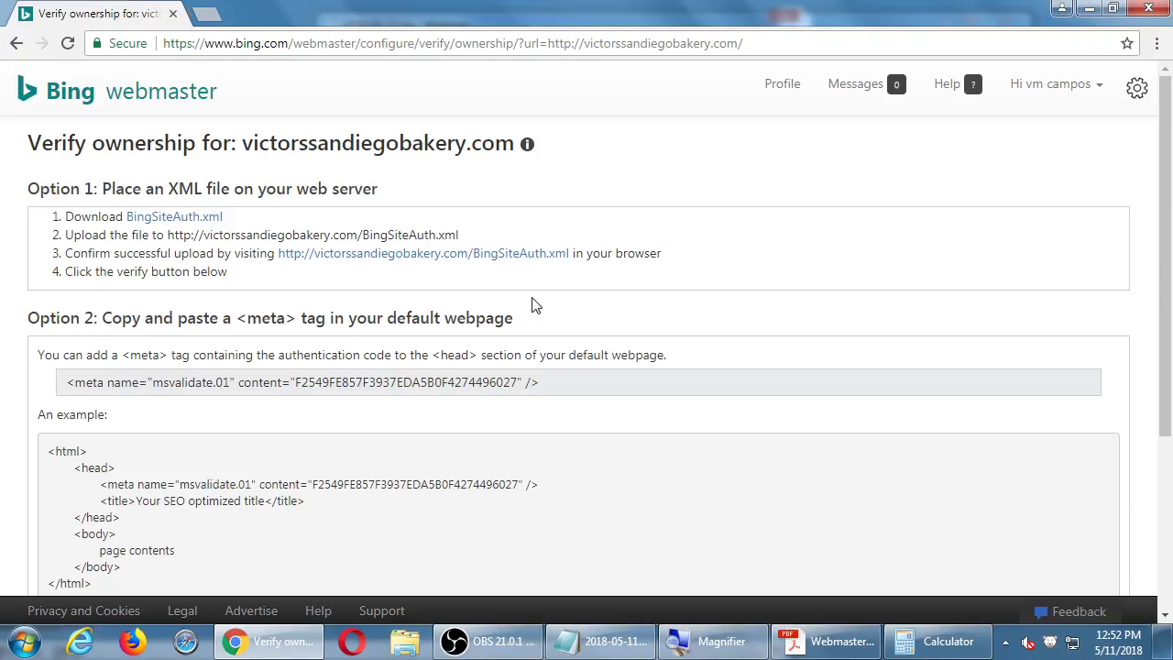
{"action": "left_click", "coordinate": [162, 111]}
{"action": "left_click", "coordinate": [328, 47]}
{"action": "left_click", "coordinate": [351, 46]}
{"action": "key", "text": "shift+End"}
{"action": "key", "text": "BackSpace"}
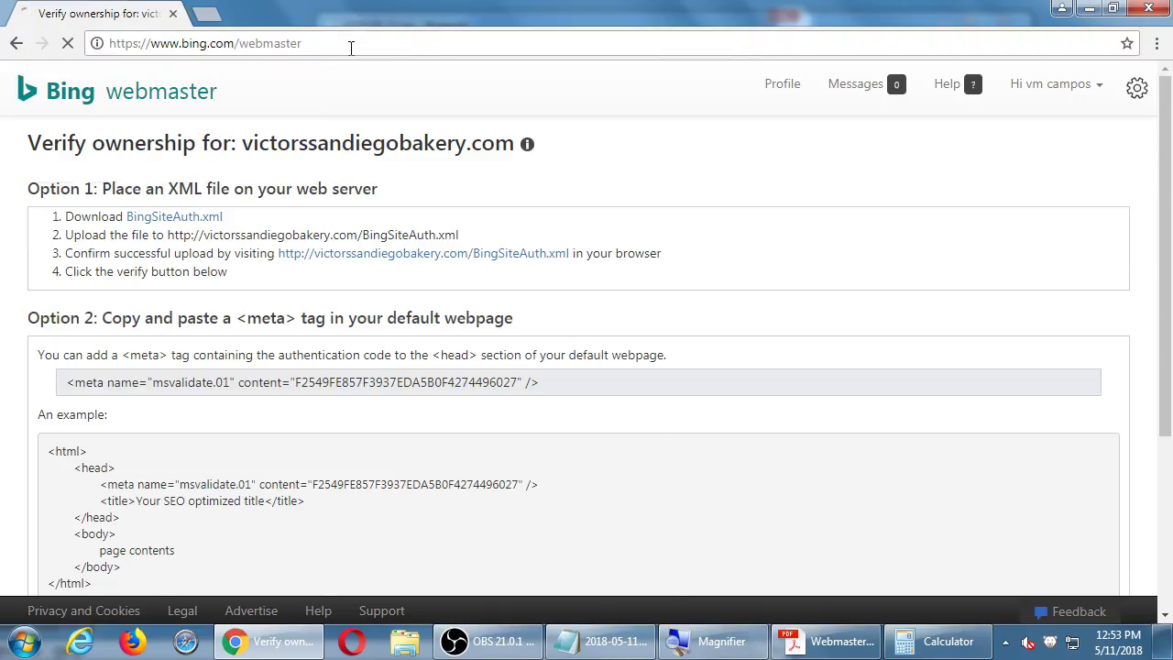
{"action": "key", "text": "Return"}
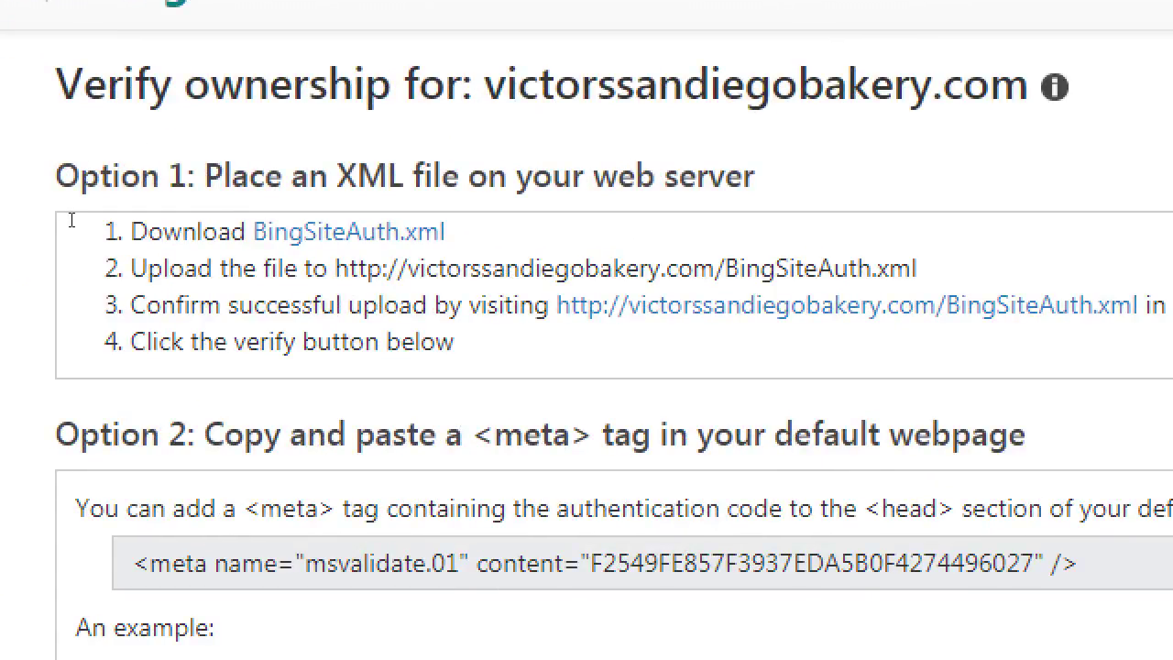
Highlight the BingSiteAuth.xml download link in Option 1 and review the upload instructions for it.
{"action": "left_click_drag", "start_coordinate": [446, 232], "coordinate": [248, 229]}
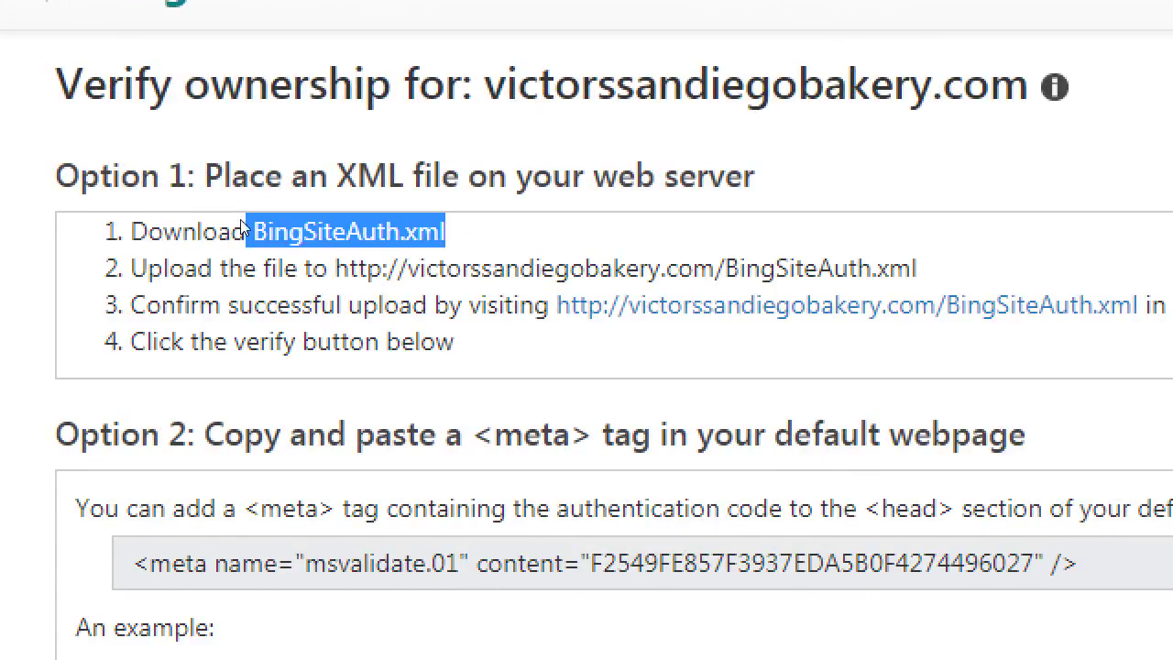
{"action": "left_click", "coordinate": [251, 220]}
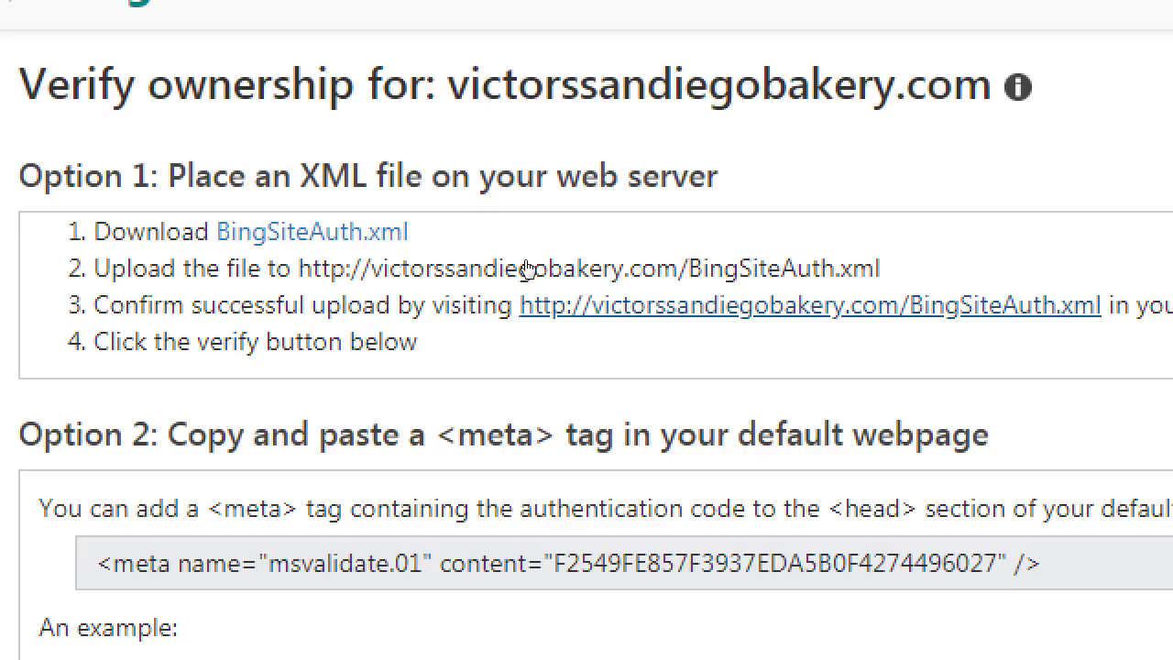
{"action": "key", "text": "super+minus"}
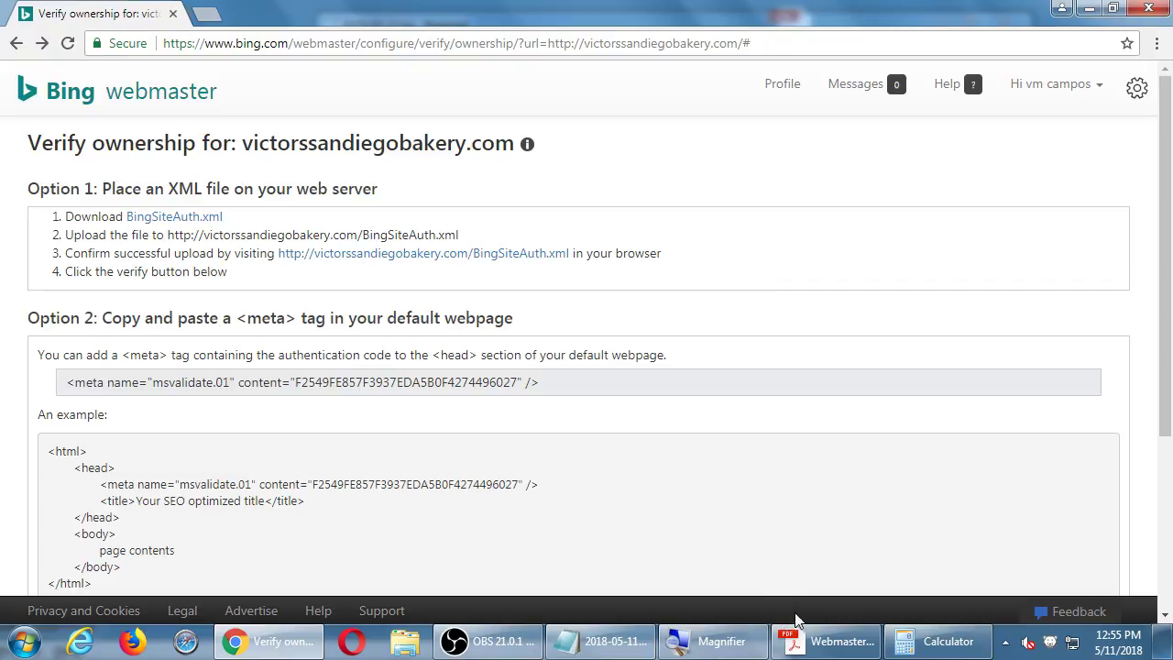
Switch to the Webmaster Tools PDF in Adobe Acrobat and review its Bing and Google Webmaster Tools sections.
{"action": "mouse_move", "coordinate": [835, 634]}
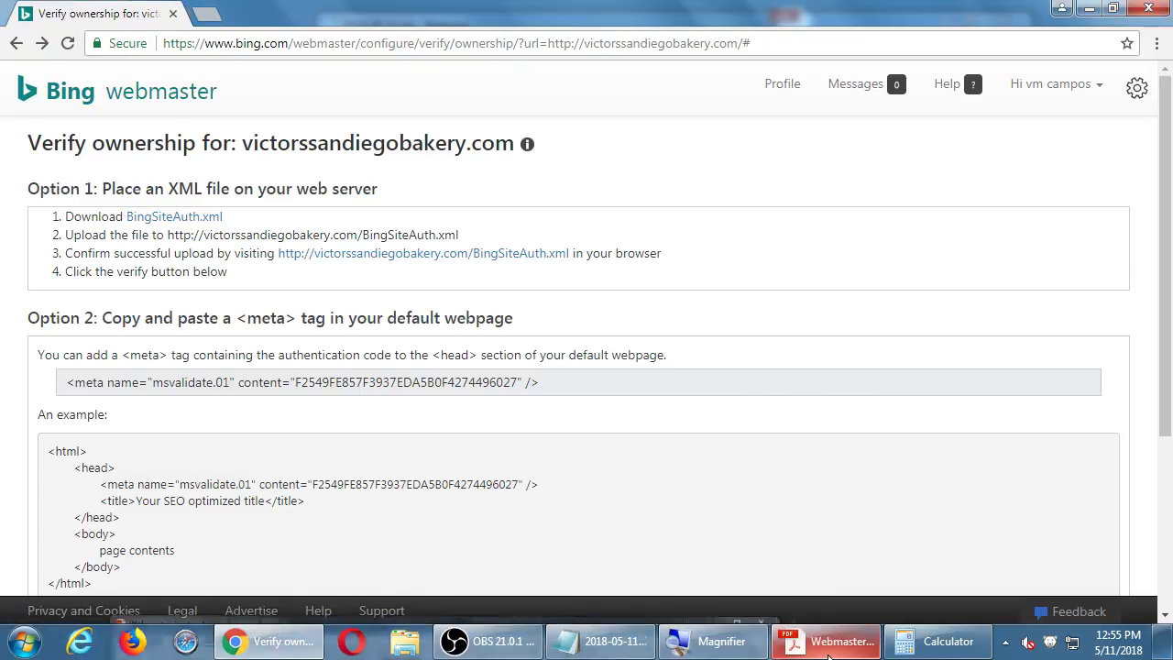
{"action": "left_click", "coordinate": [829, 646]}
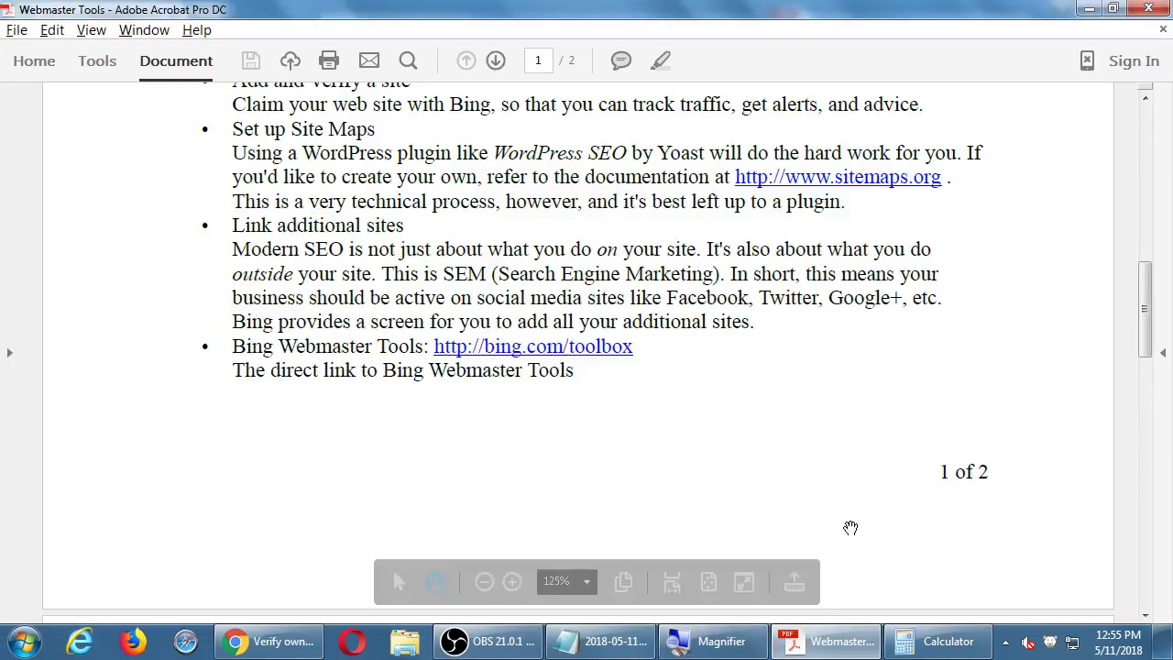
{"action": "scroll", "coordinate": [623, 376], "scroll_direction": "up", "scroll_amount": 5}
{"action": "scroll", "coordinate": [626, 376], "scroll_direction": "up", "scroll_amount": 4}
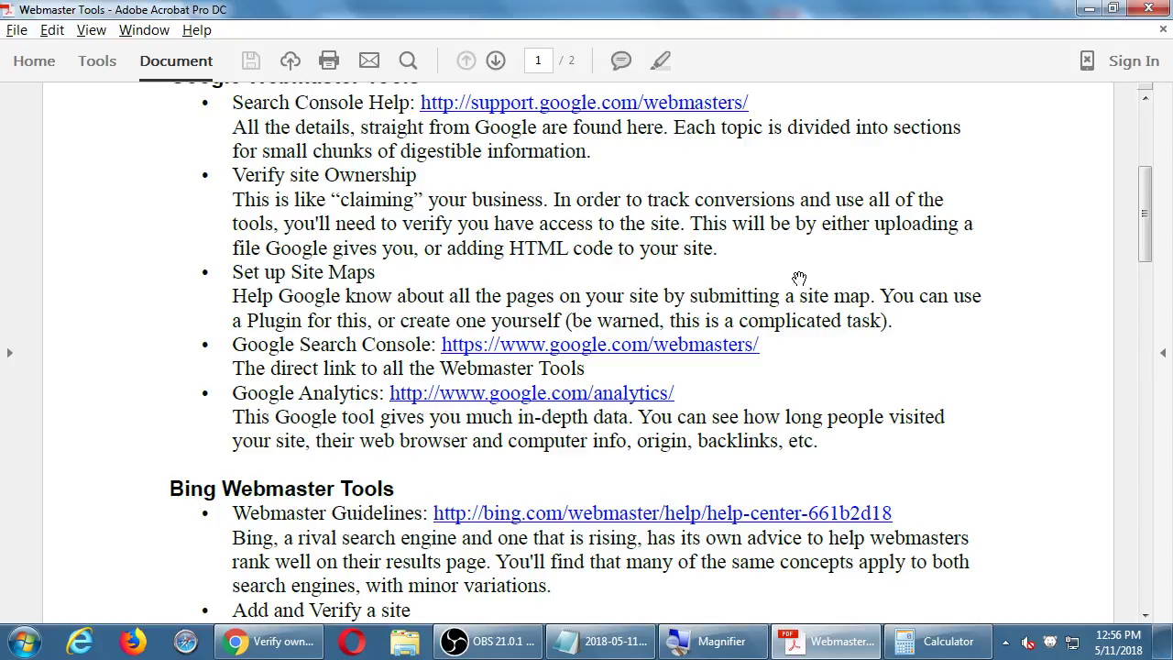
Close the Webmaster Tools PDF and the browser window with the ownership verification page.
{"action": "left_click", "coordinate": [1148, 8]}
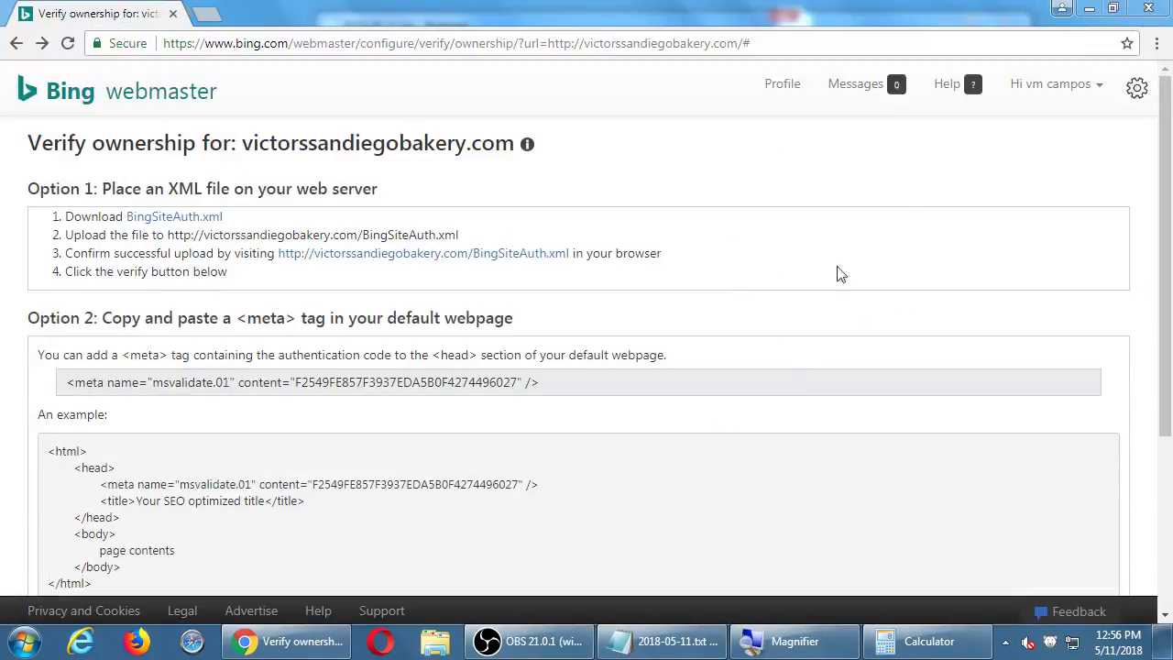
{"action": "left_click", "coordinate": [1148, 9]}
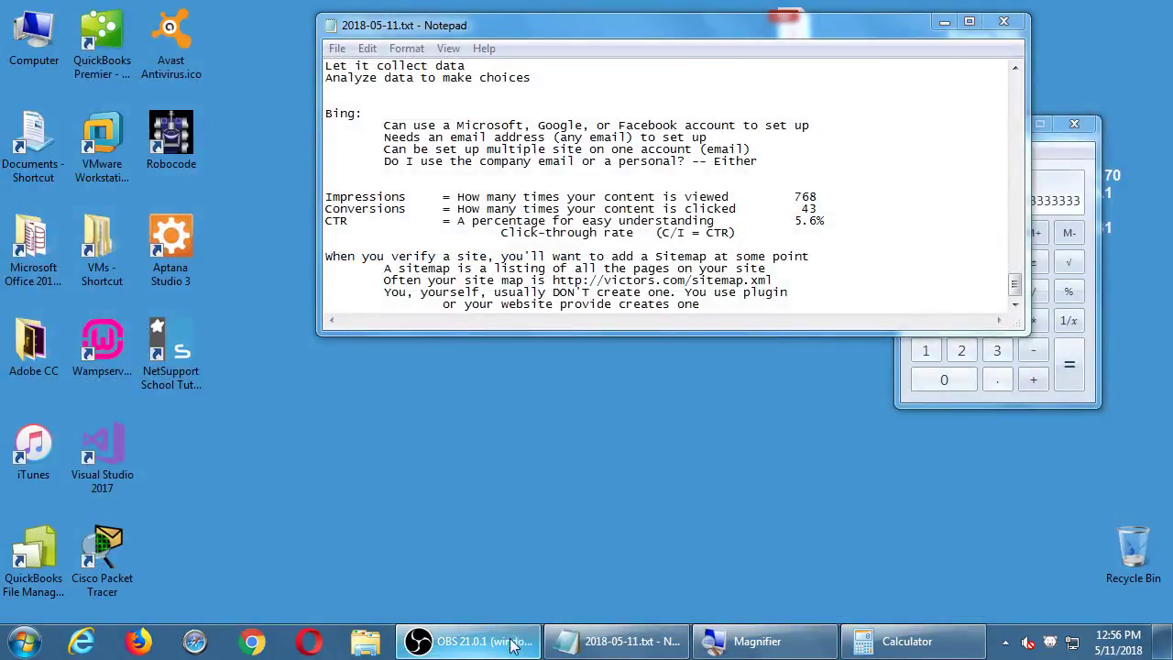